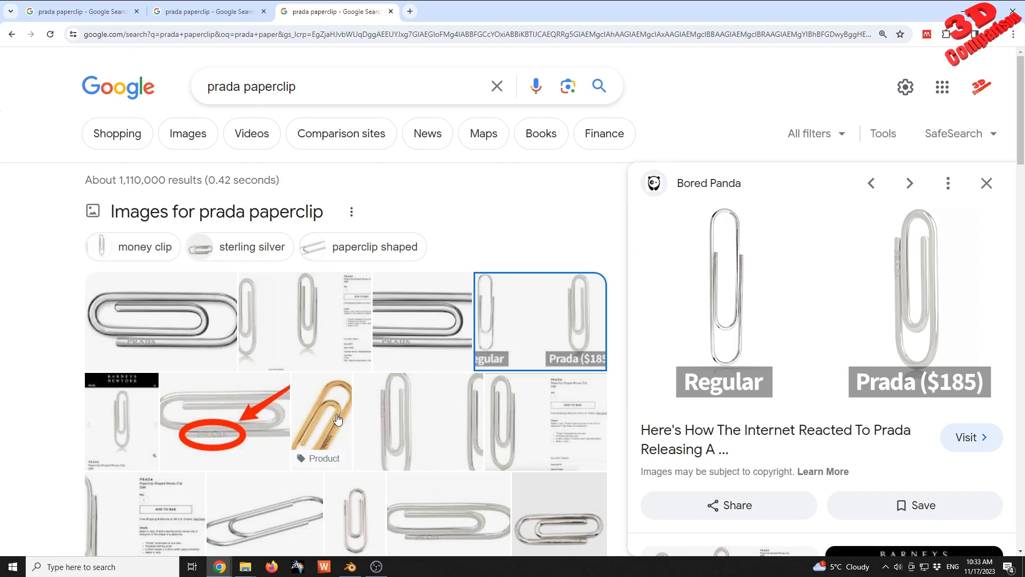
Switch to Blender, deselect everything and set the viewport to the top orthographic view.
left_click(351, 566)
left_click(530, 342)
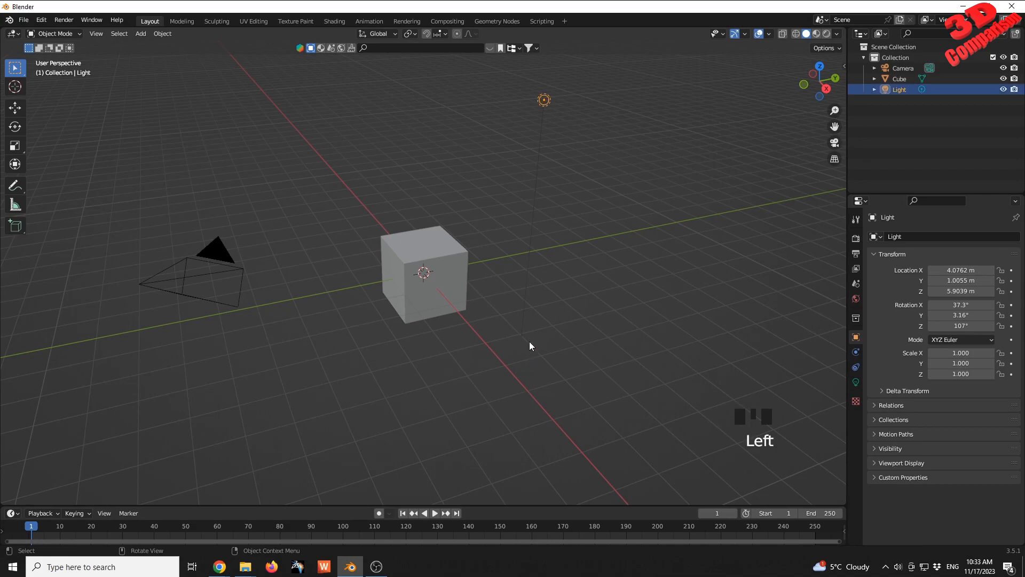
left_click(564, 345)
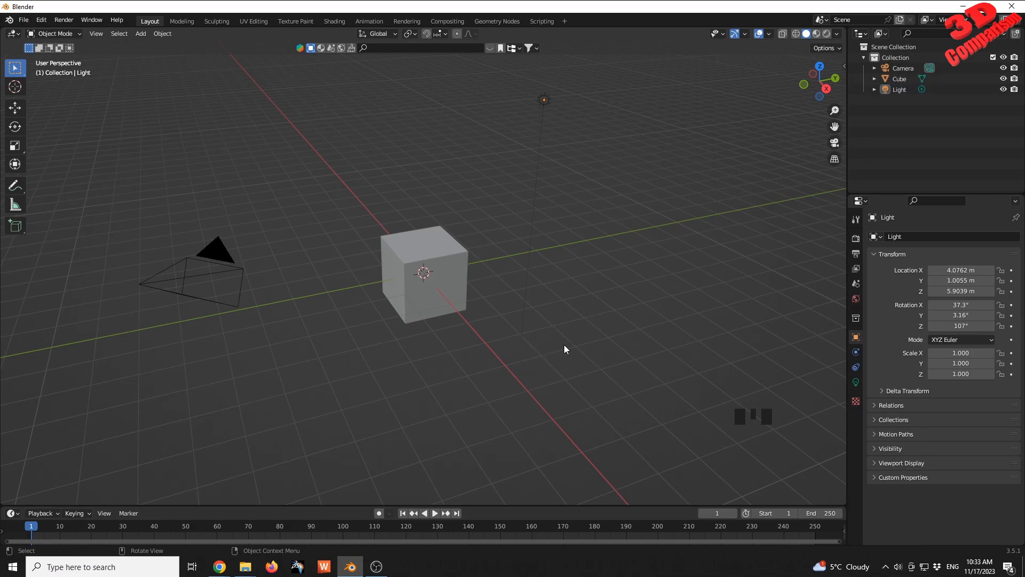
key("KP_7")
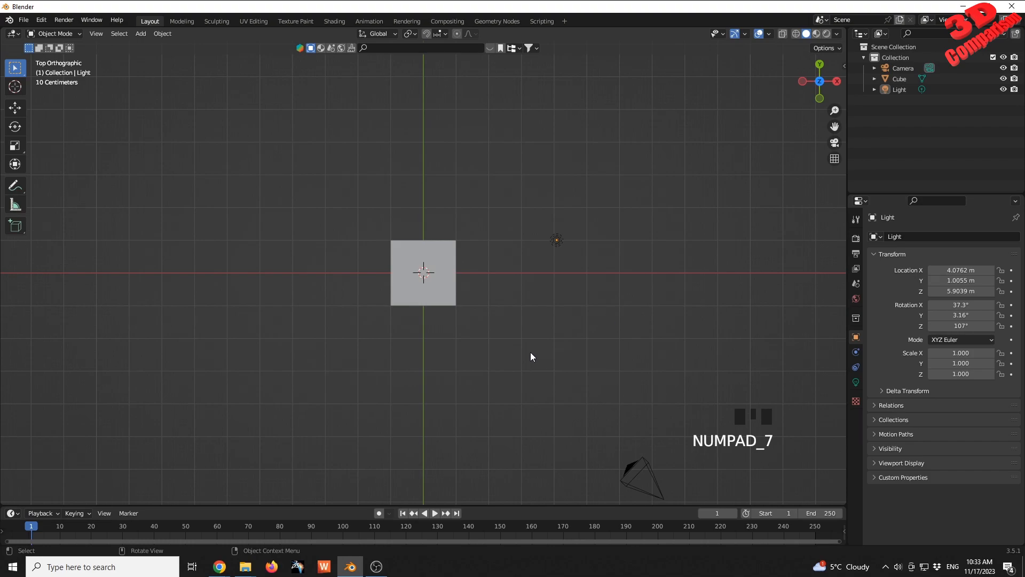
Add reference.jpg from the Desktop folder "Prada paper clip" as a reference image aligned to the view.
left_click(478, 368)
key("shift+a")
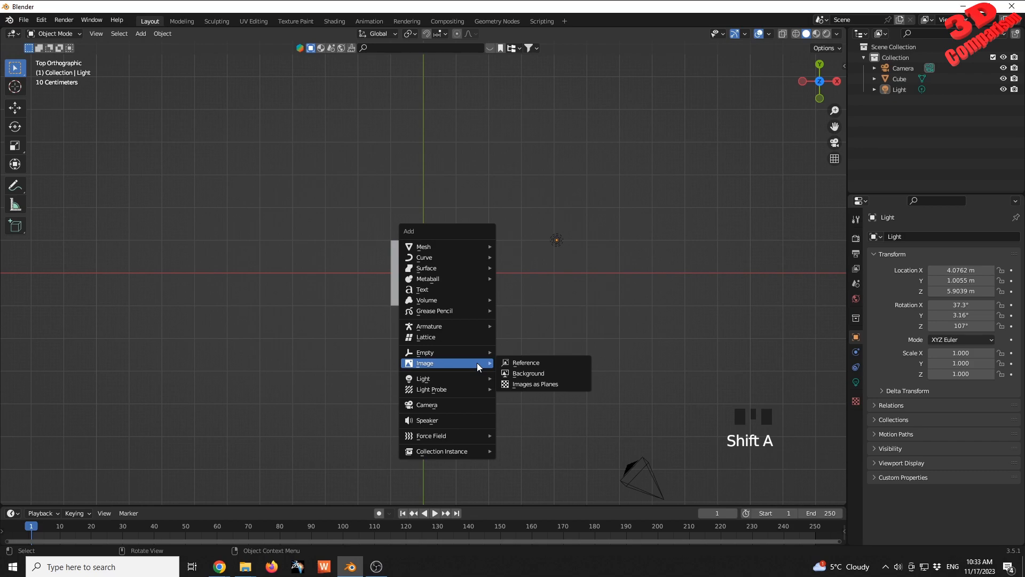
left_click(538, 361)
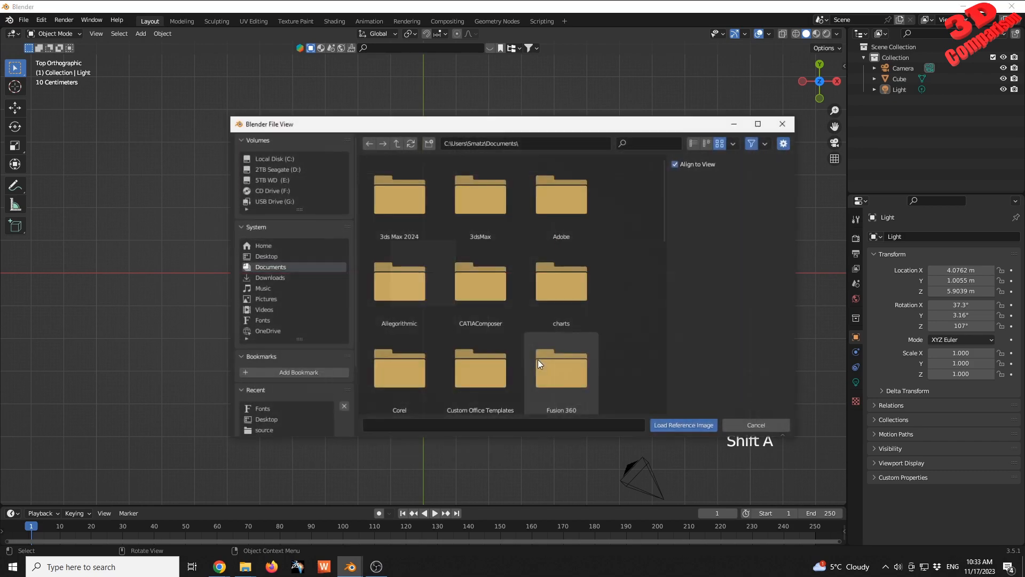
left_click(276, 256)
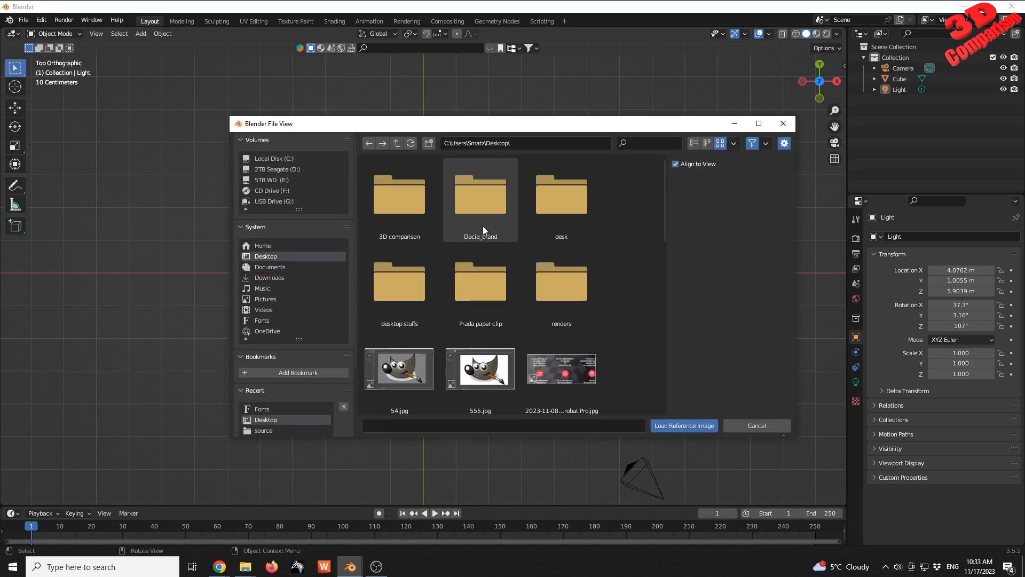
double_click(496, 283)
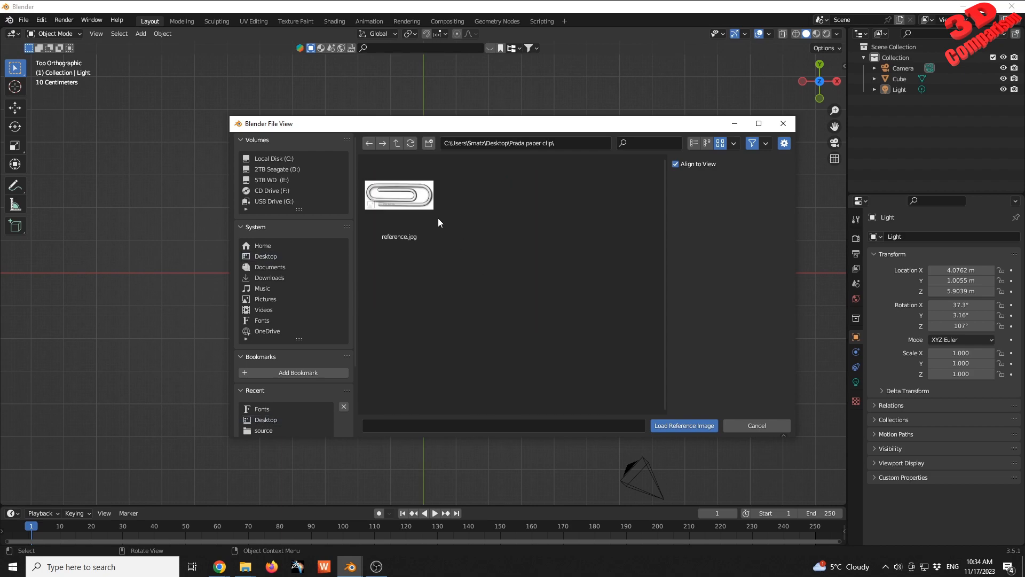
left_click(434, 225)
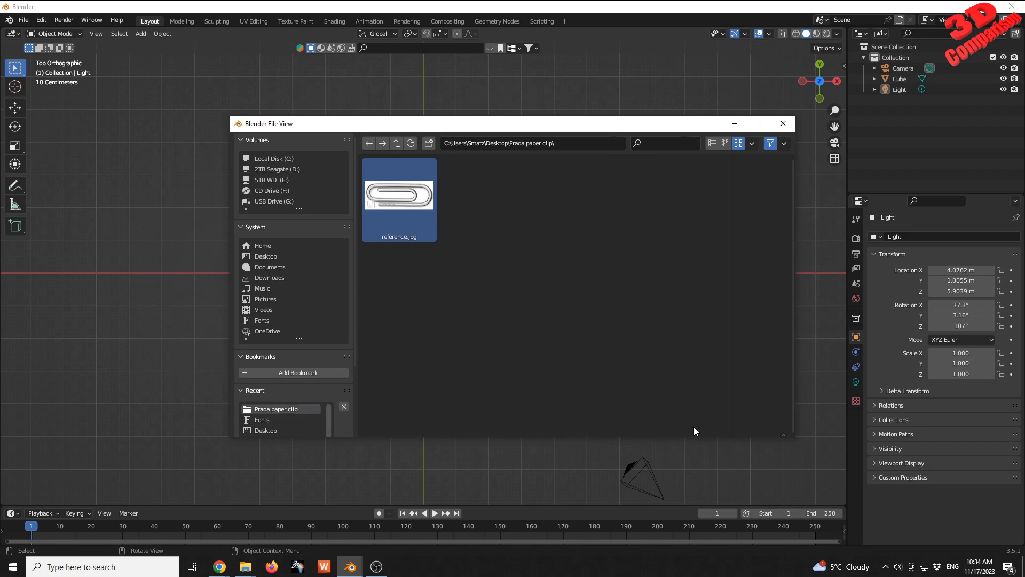
left_click(693, 426)
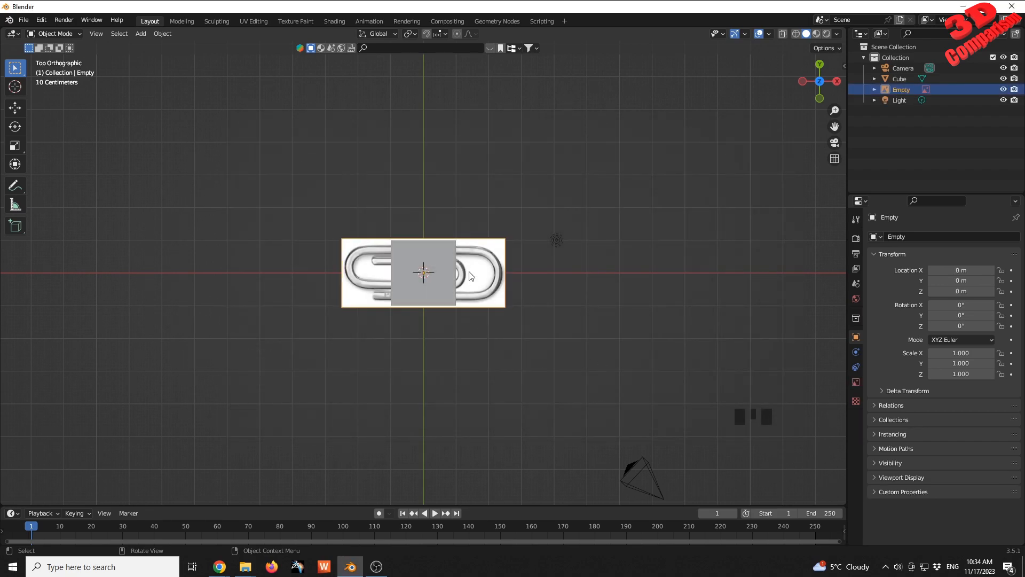
Merge all vertices of the default cube into a single vertex at its center in Edit Mode.
scroll(505, 343, "up", 5)
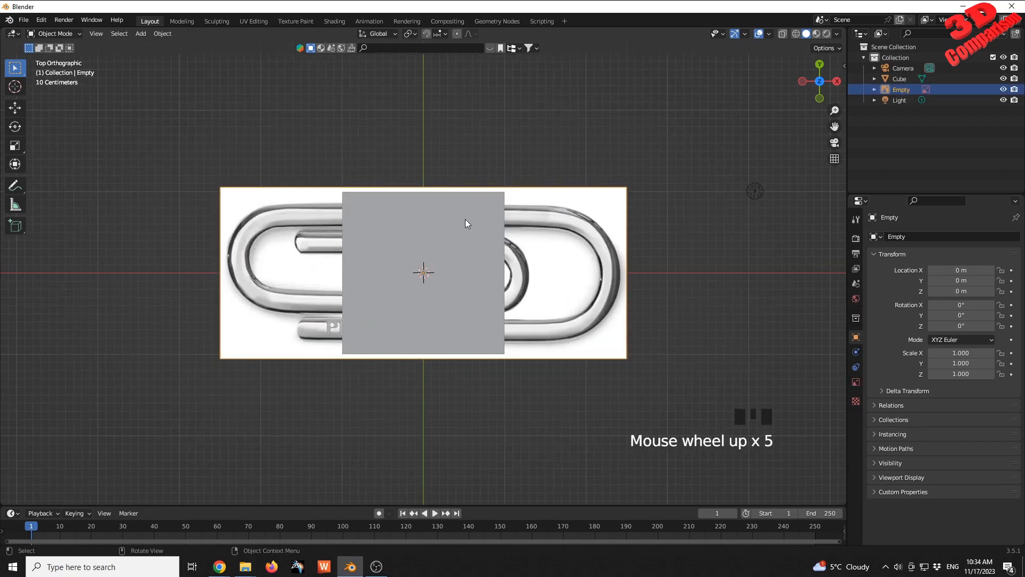
left_click(466, 219)
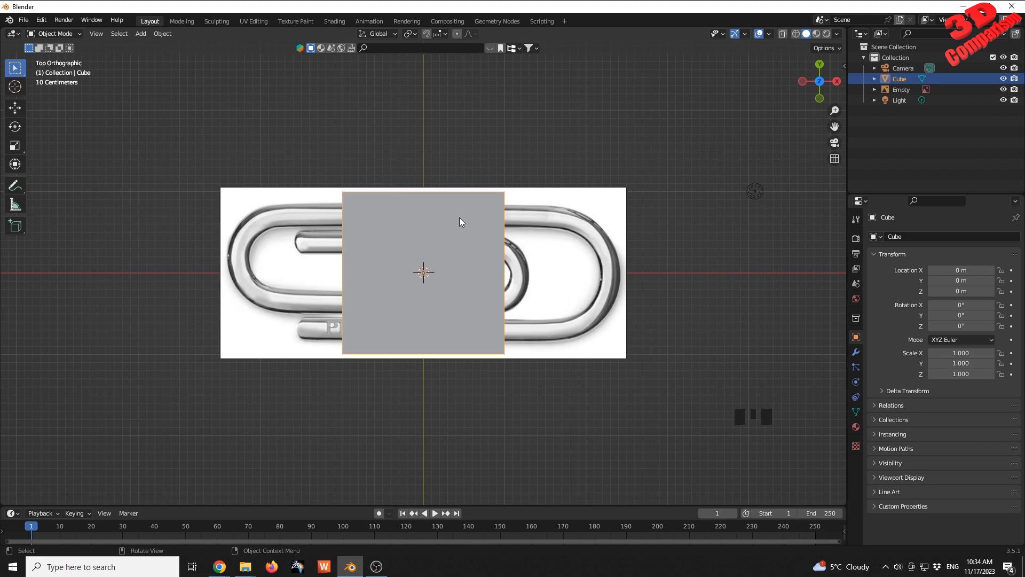
key("Tab")
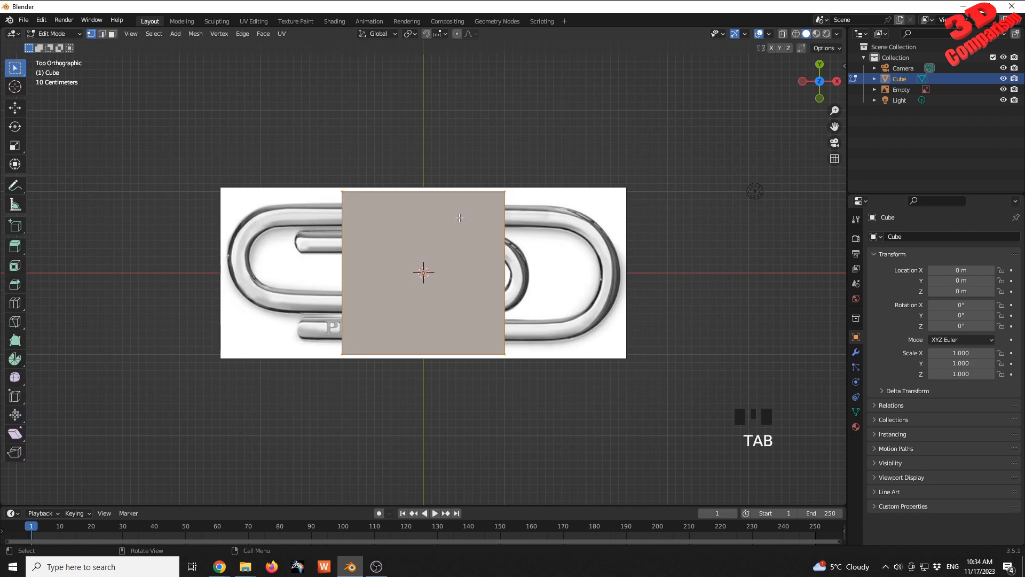
key("m")
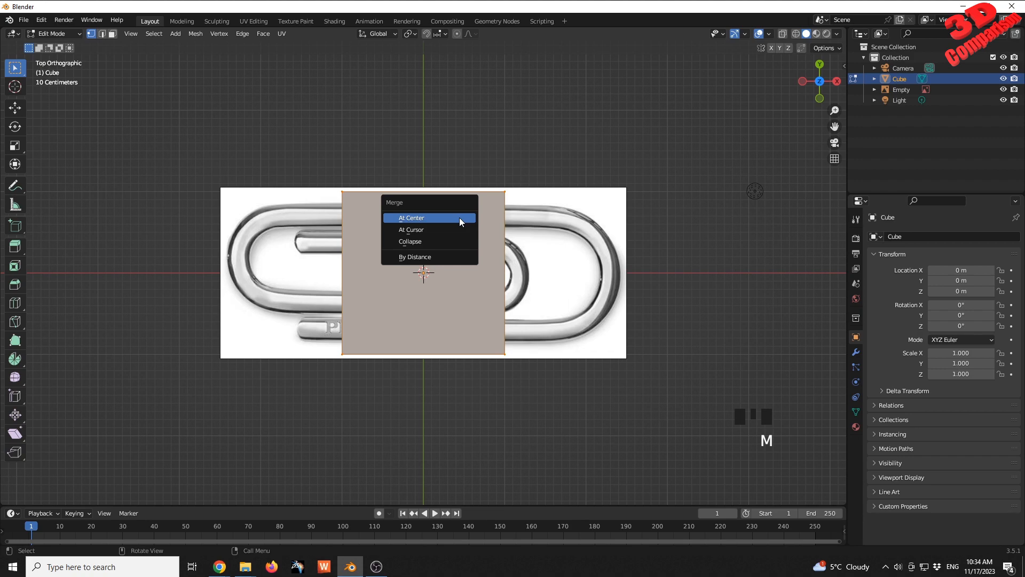
left_click(424, 220)
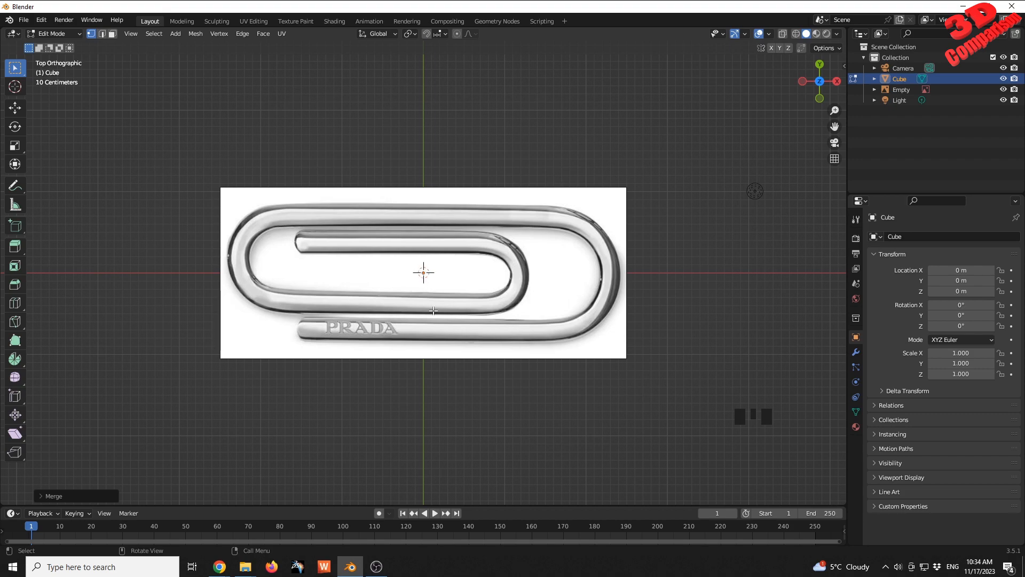
Move the vertex about -1.54 m along X and 0.24 m along Y to the inner wire's free end on the reference.
key("g")
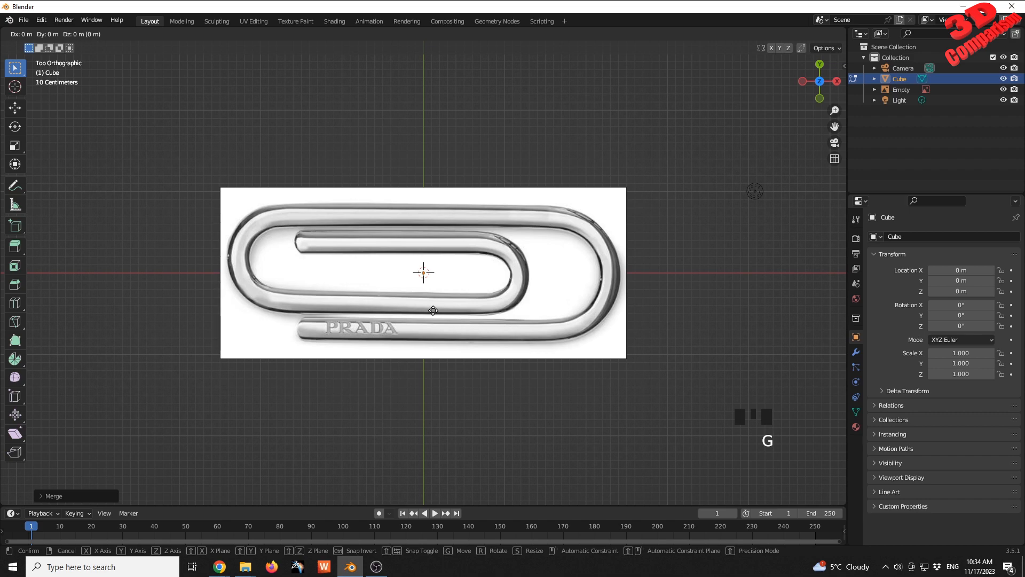
key("x")
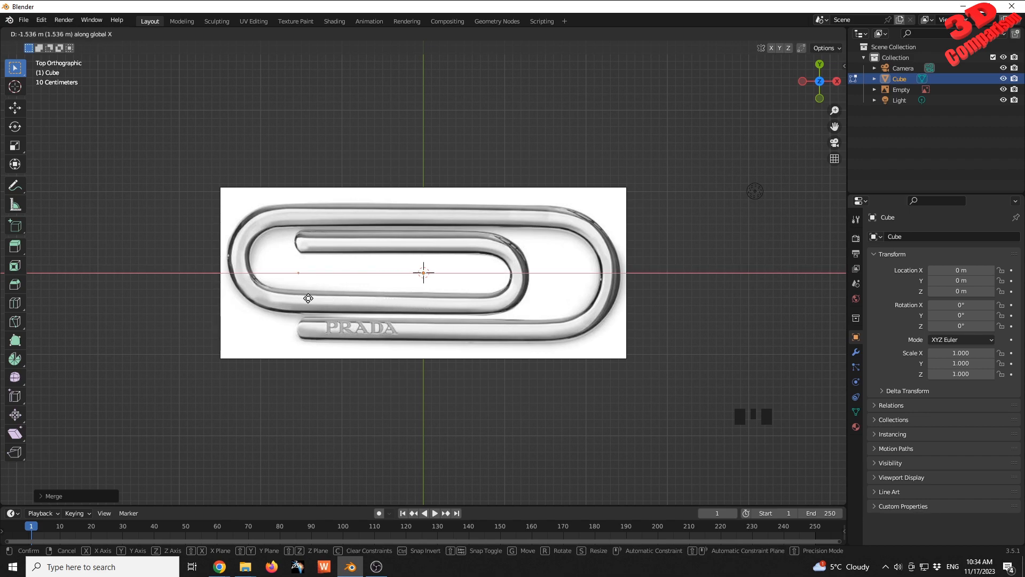
left_click(309, 298)
key("g")
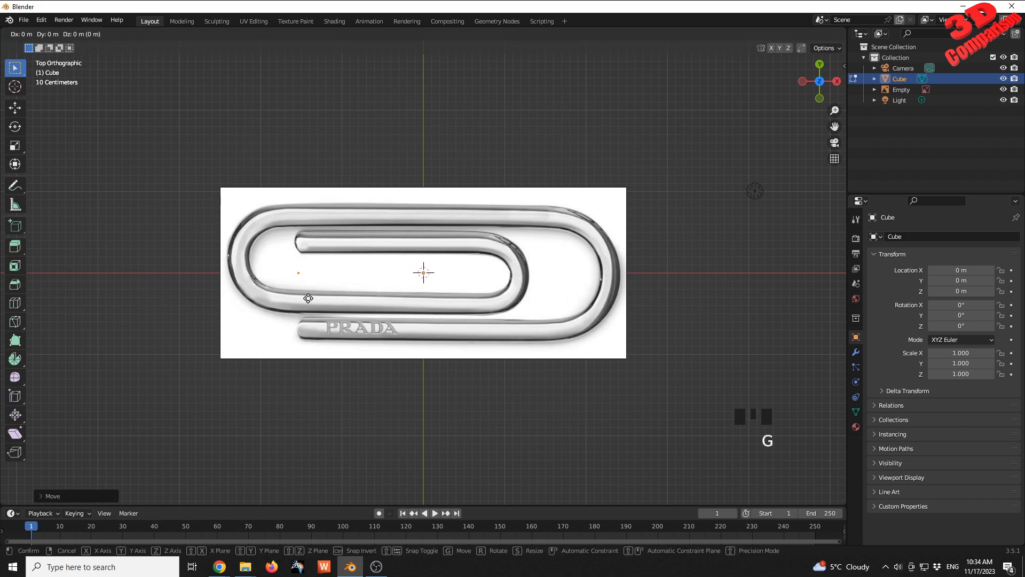
key("y")
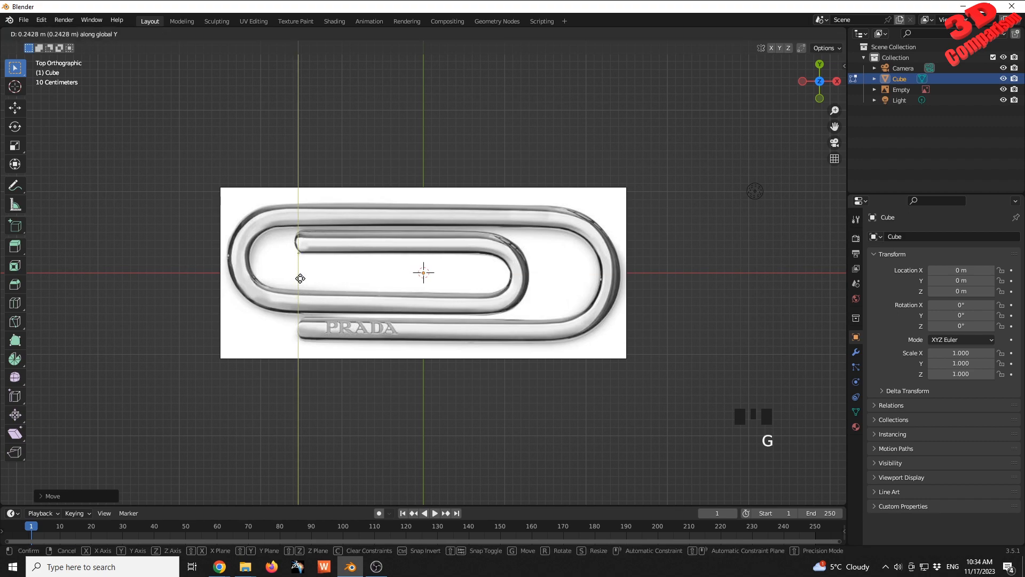
left_click(300, 279)
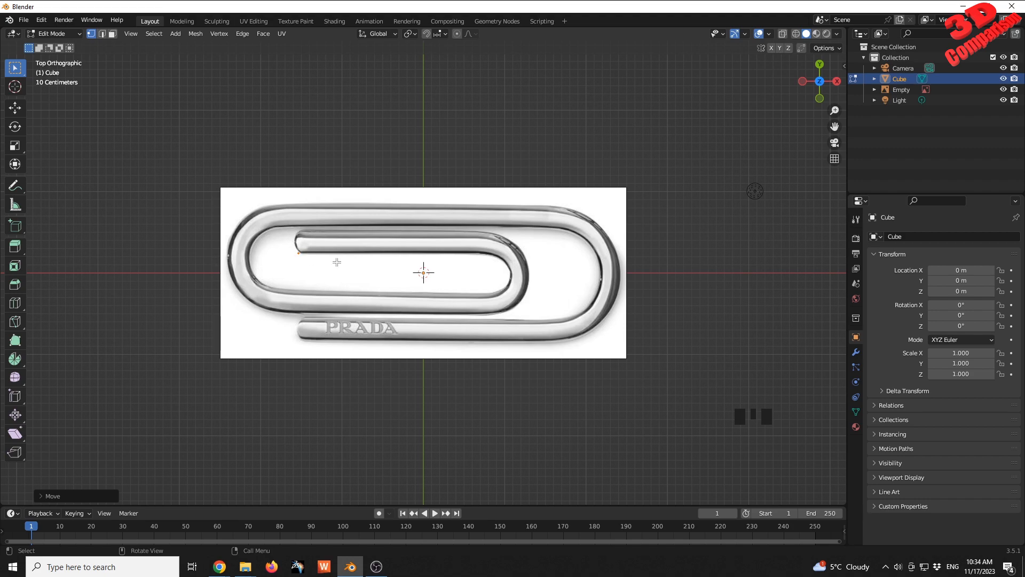
Extrude the vertex about 2.8 m along X to the inner bend, and about -0.72 m along Y to the bend's lower edge.
key("e")
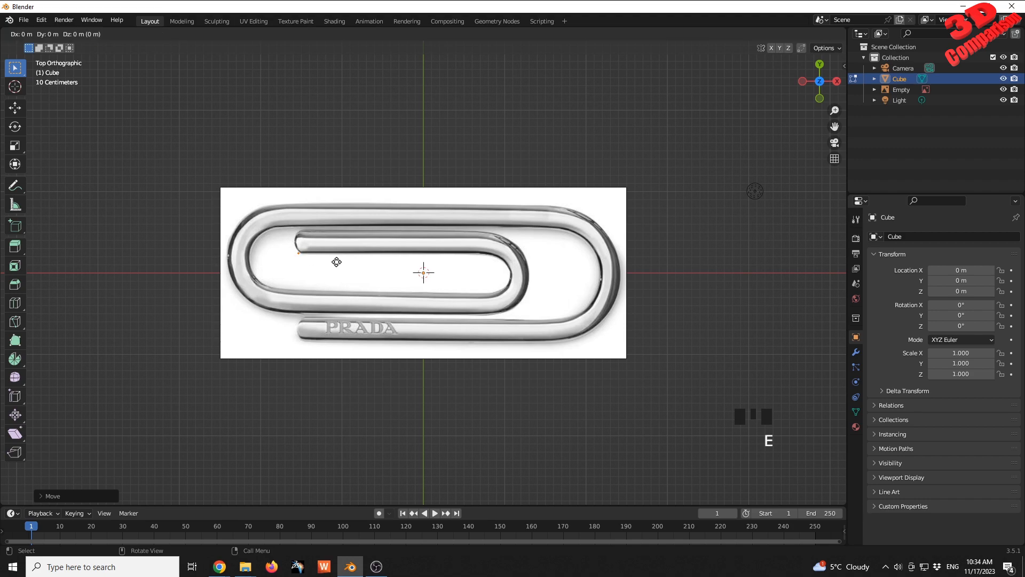
key("x")
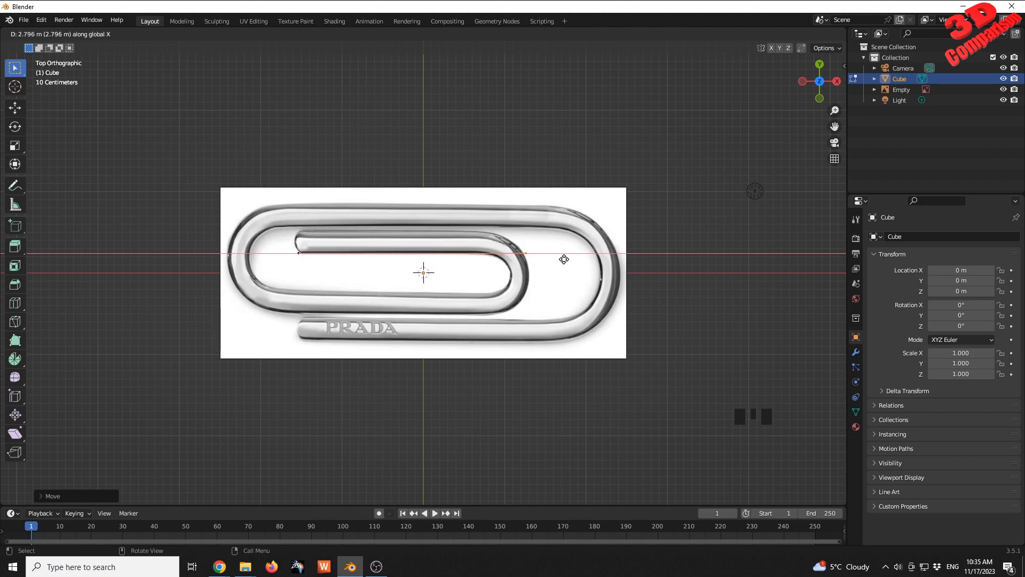
left_click(564, 259)
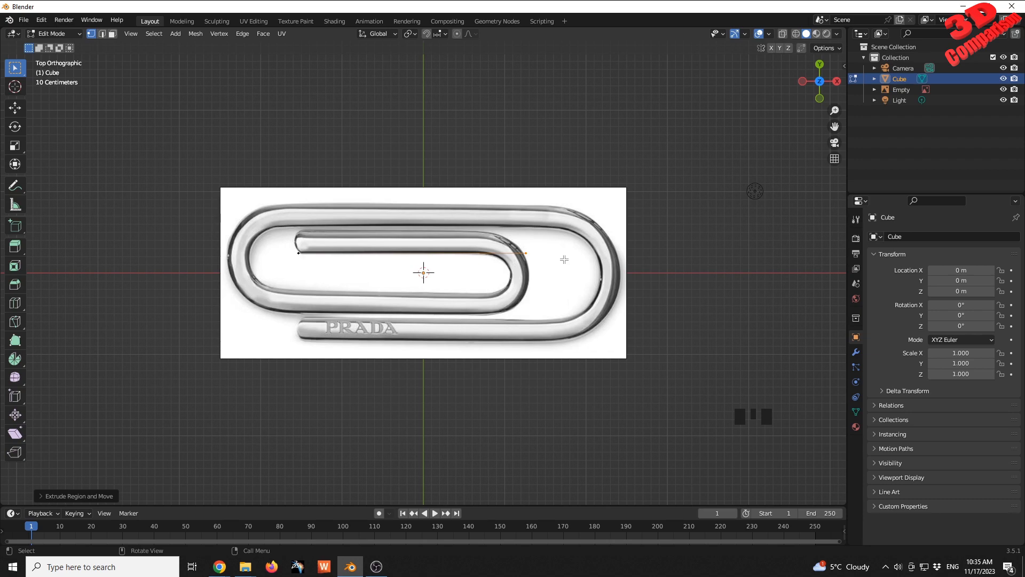
key("e")
key("y")
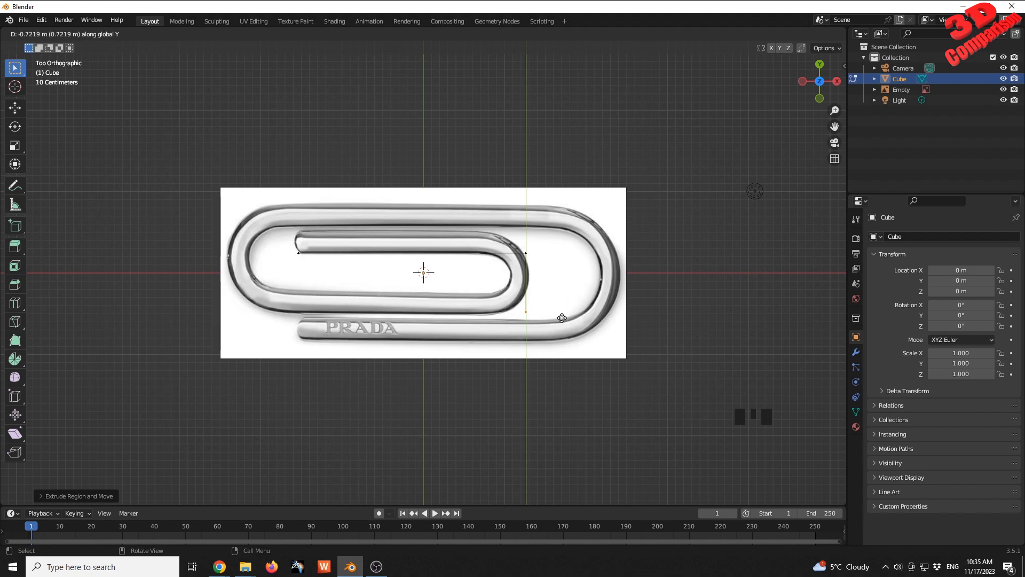
left_click(562, 318)
Extrude the path along negative X to the clip's left outer edge, and about 1.29 m up along Y to its top edge.
key("e")
key("x")
left_click(267, 315)
key("e")
key("y")
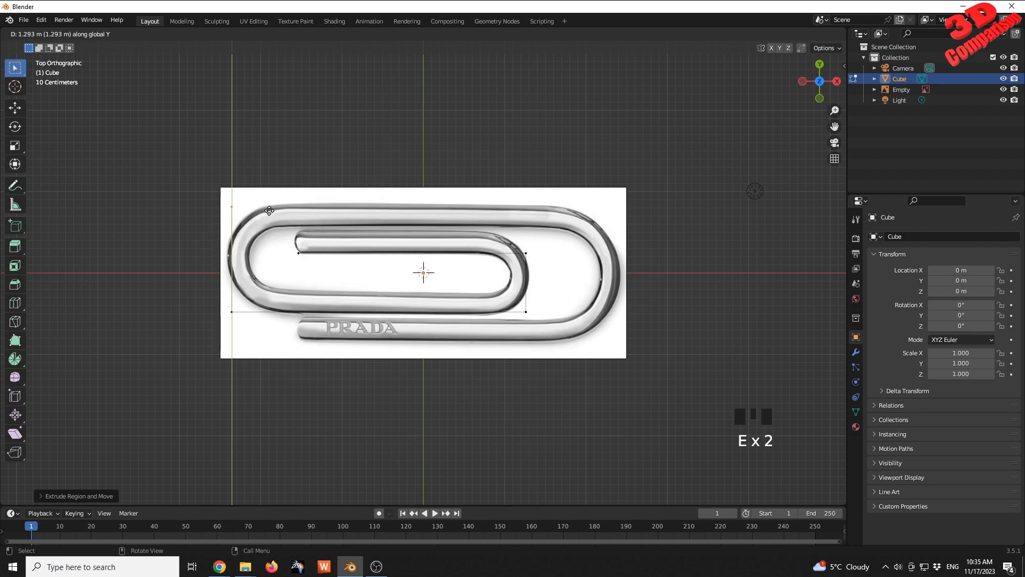
left_click(270, 211)
Extrude the path along X to the clip's right outer edge, and down along Y to its bottom edge.
key("e")
key("x")
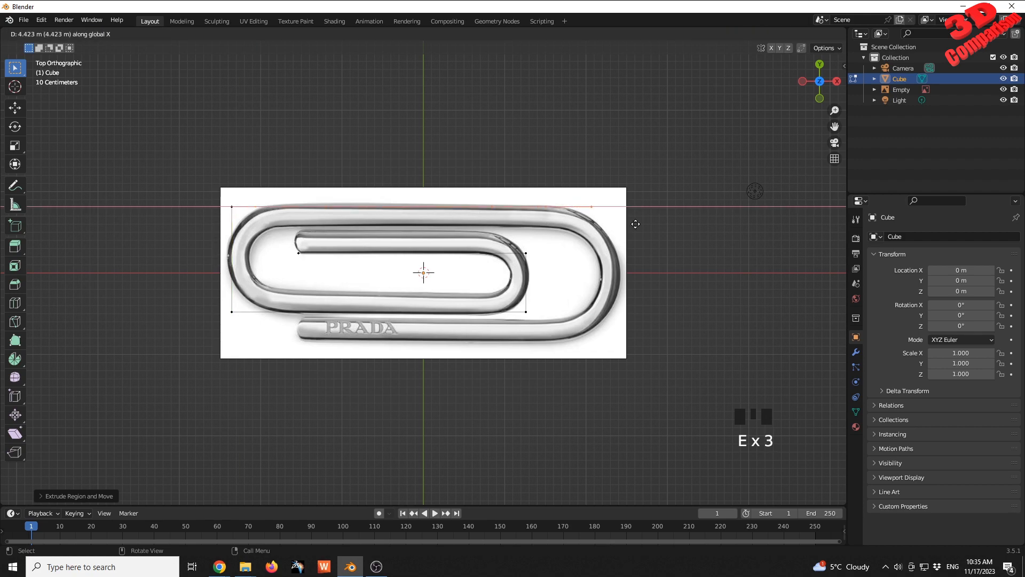
left_click(653, 229)
key("e")
key("y")
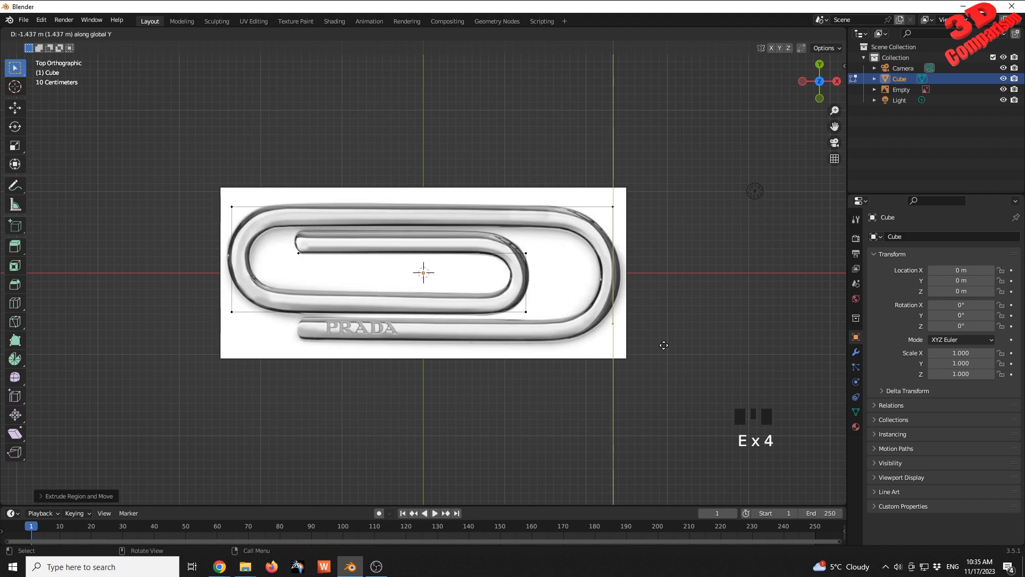
left_click(664, 357)
Extrude the last vertex along negative X to the wire's free end beside the PRADA lettering, and clear the selection.
key("e")
key("x")
left_click(349, 367)
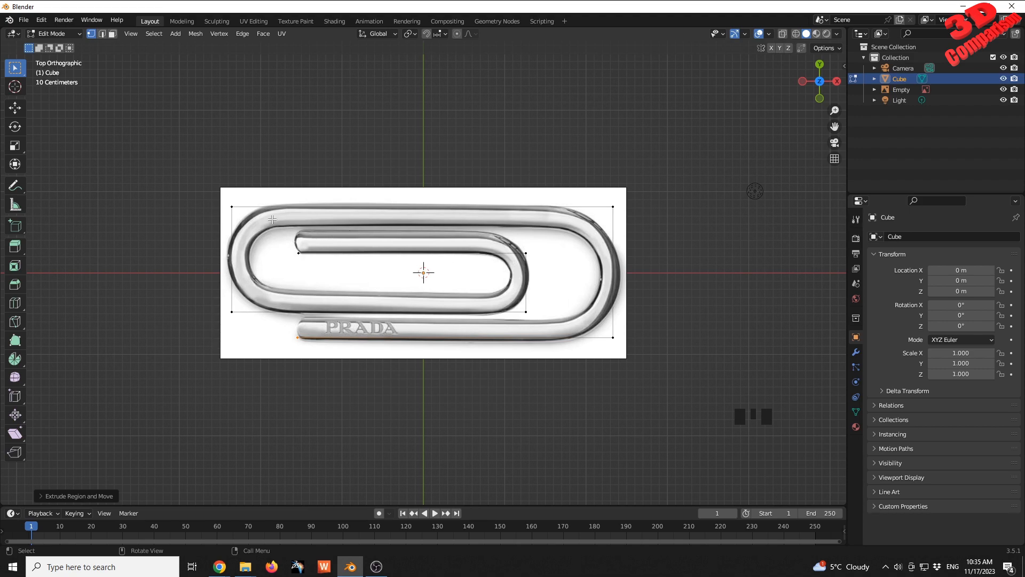
left_click(195, 378)
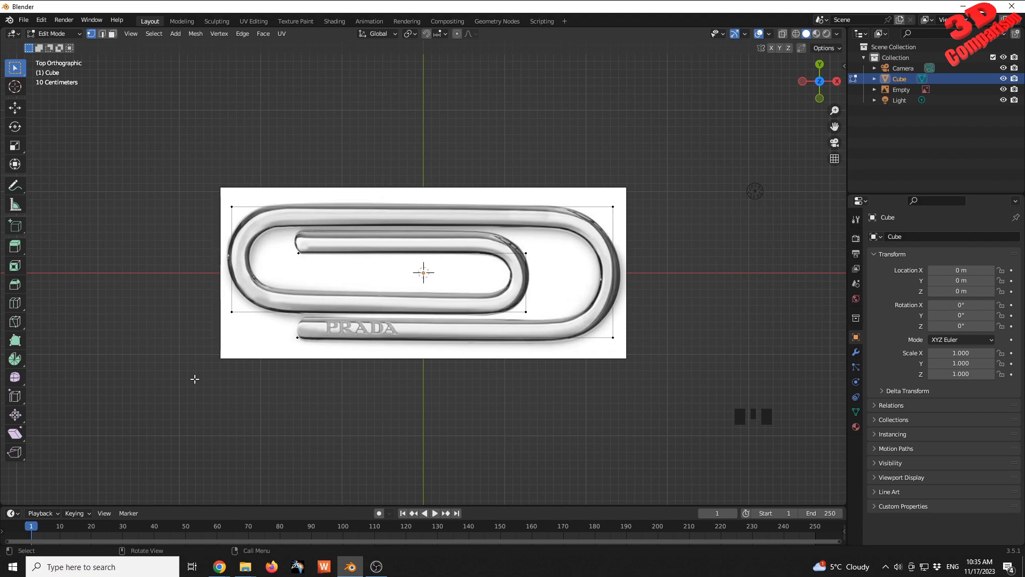
Select the two left corner vertices of the path and apply a vertex bevel with a width of about 0.228 m.
key("ctrl")
key("ctrl+shift+b")
left_click_drag(123, 148, 268, 354)
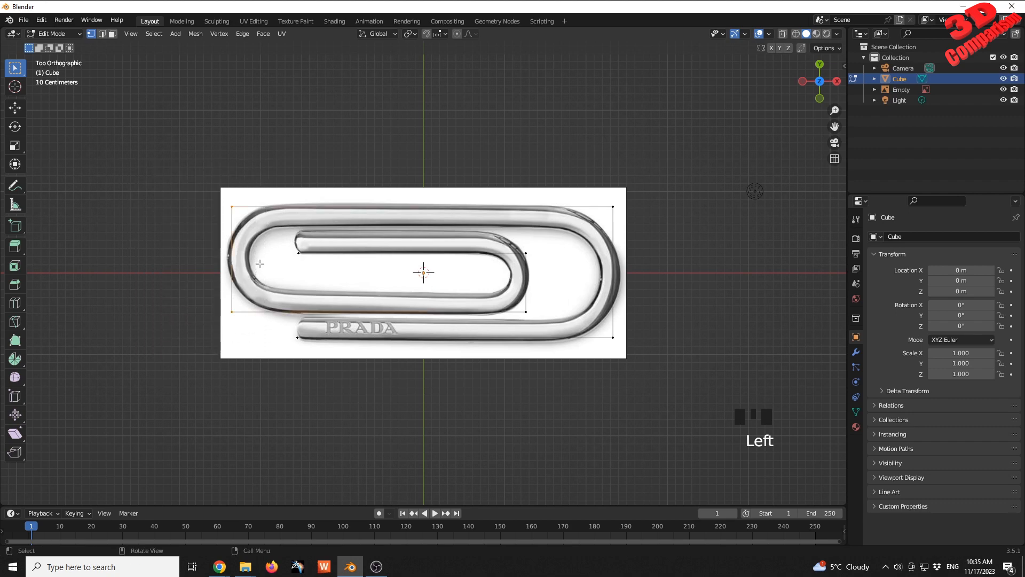
key("ctrl+shift+b")
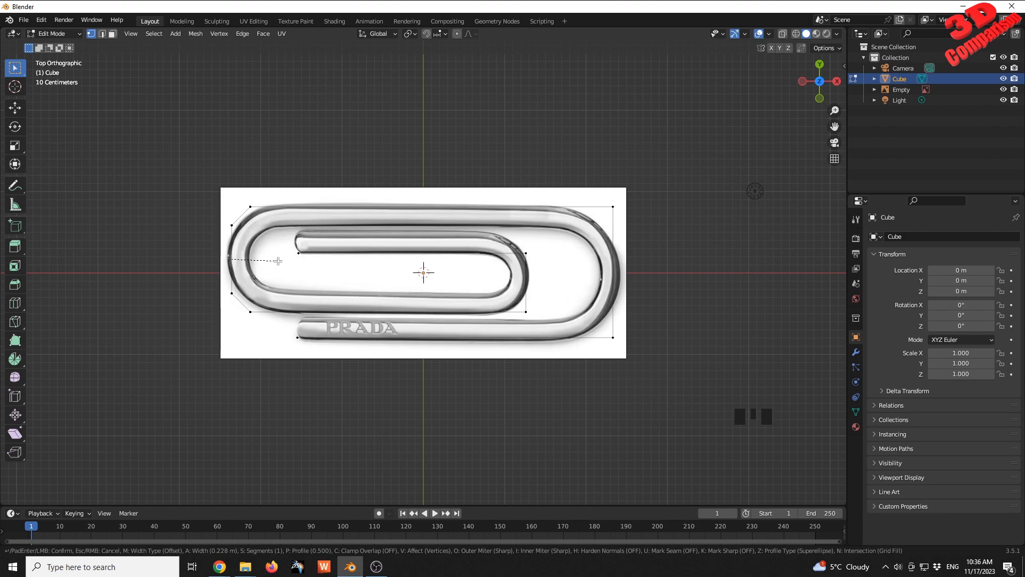
left_click(278, 261)
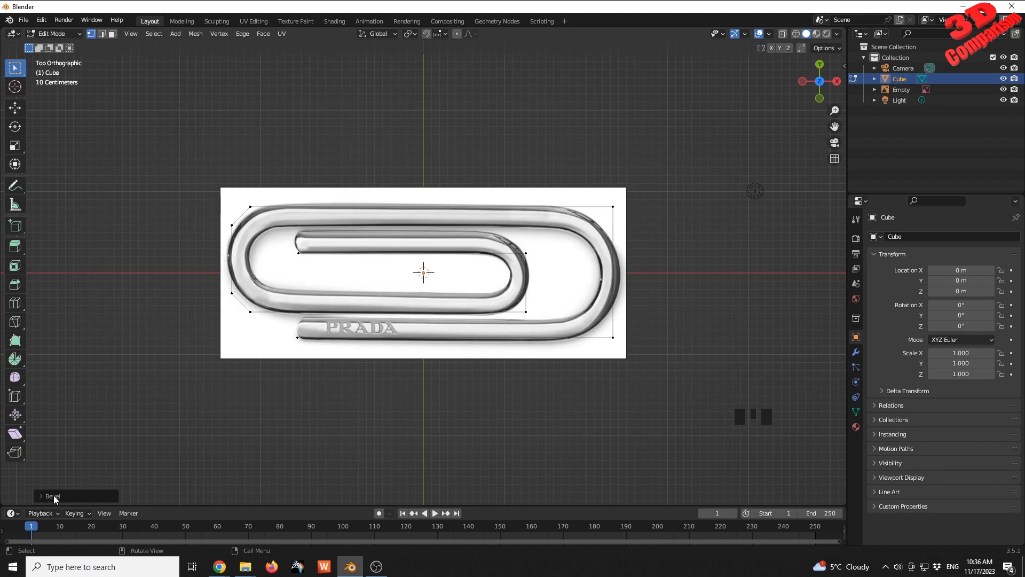
Set the left corners' bevel to 10 segments with Clamp Overlap enabled, undo it, and bevel them again about 1.22 m wide.
key("F9")
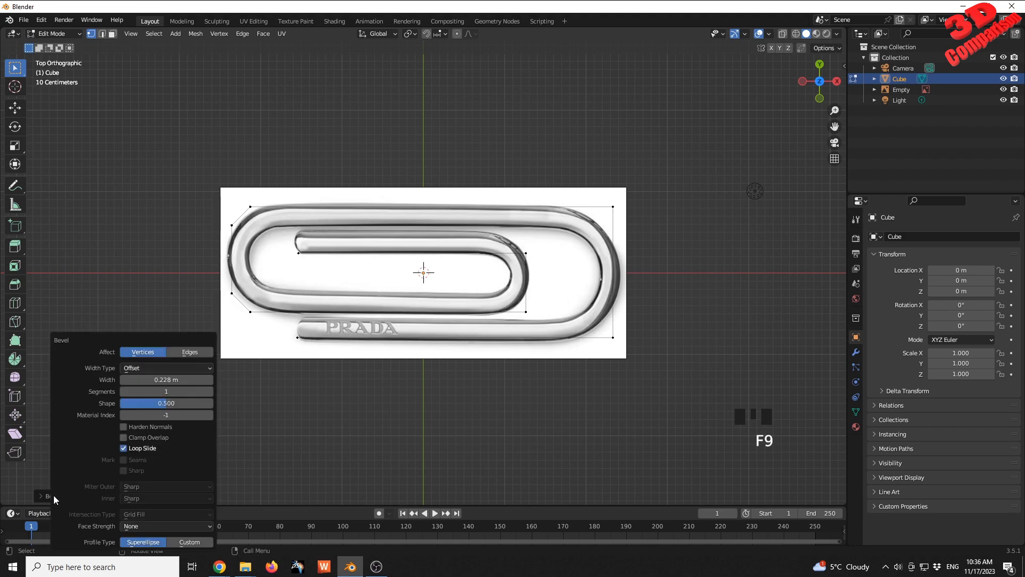
left_click_drag(97, 336, 117, 206)
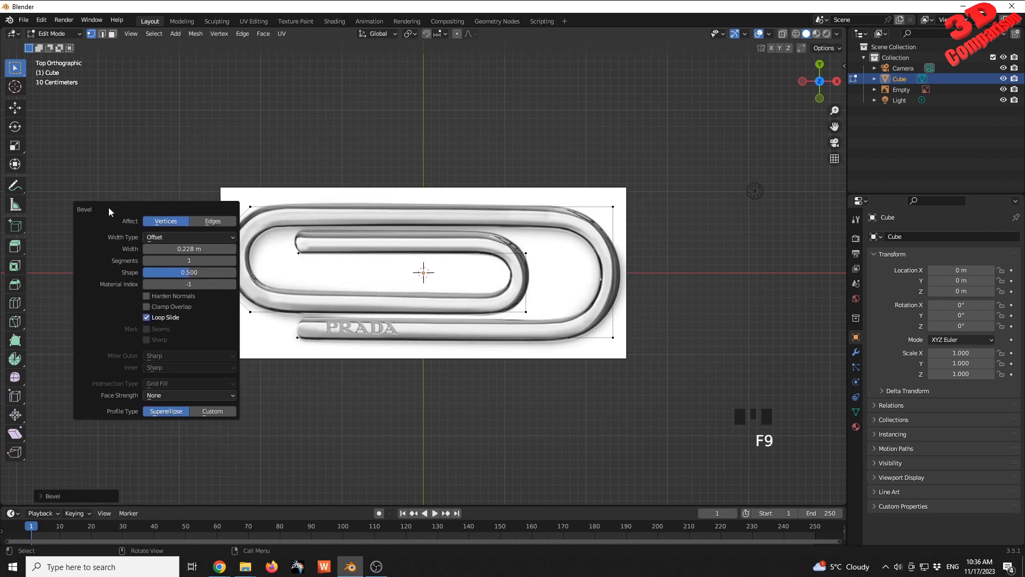
left_click(40, 497)
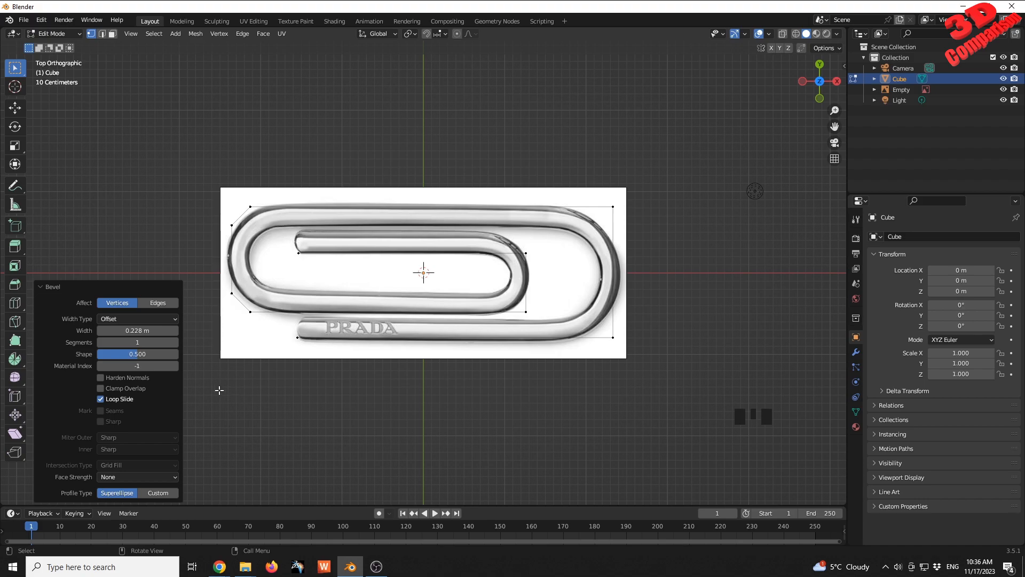
left_click(145, 342)
type("10")
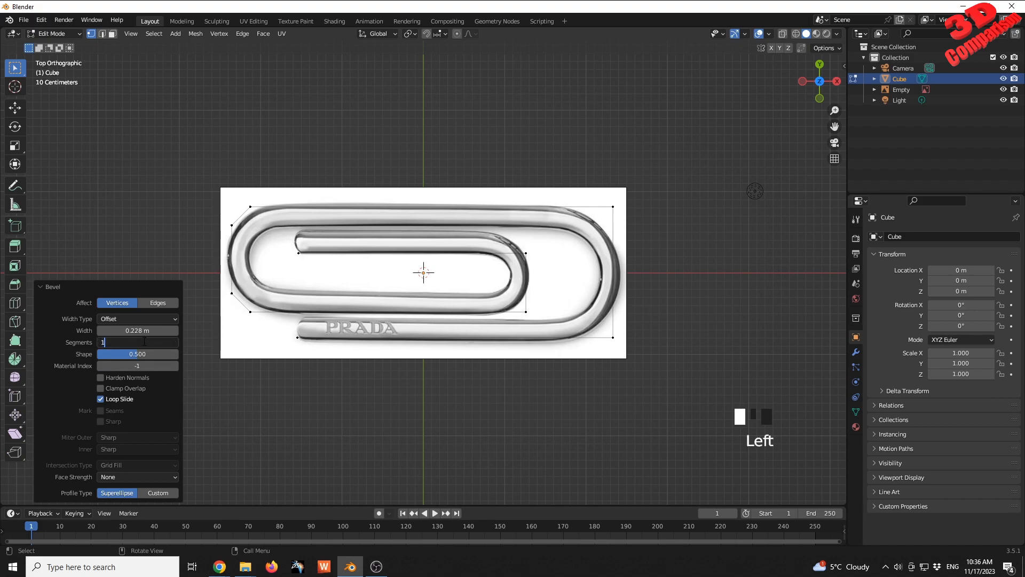
key("Return")
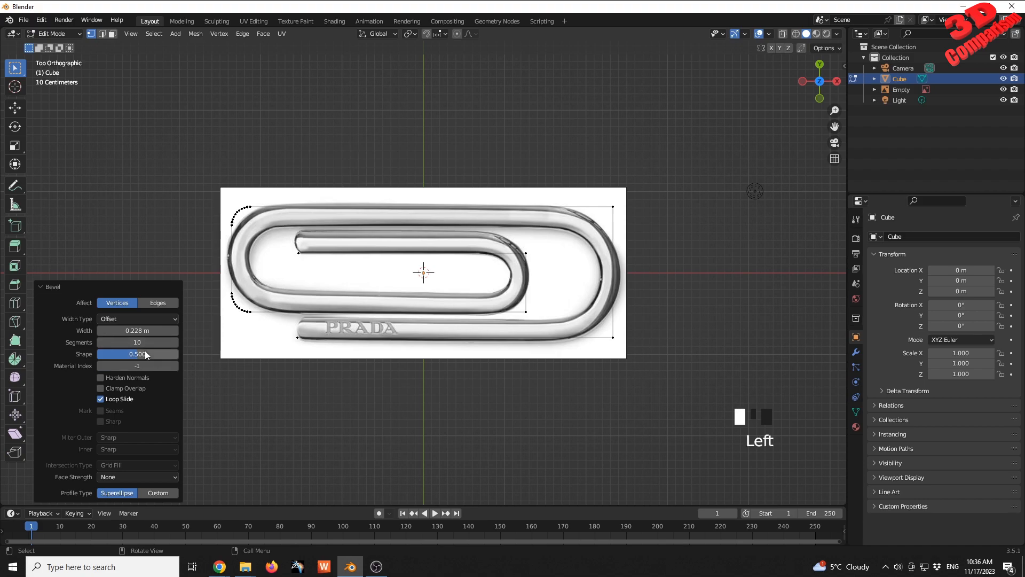
left_click(124, 389)
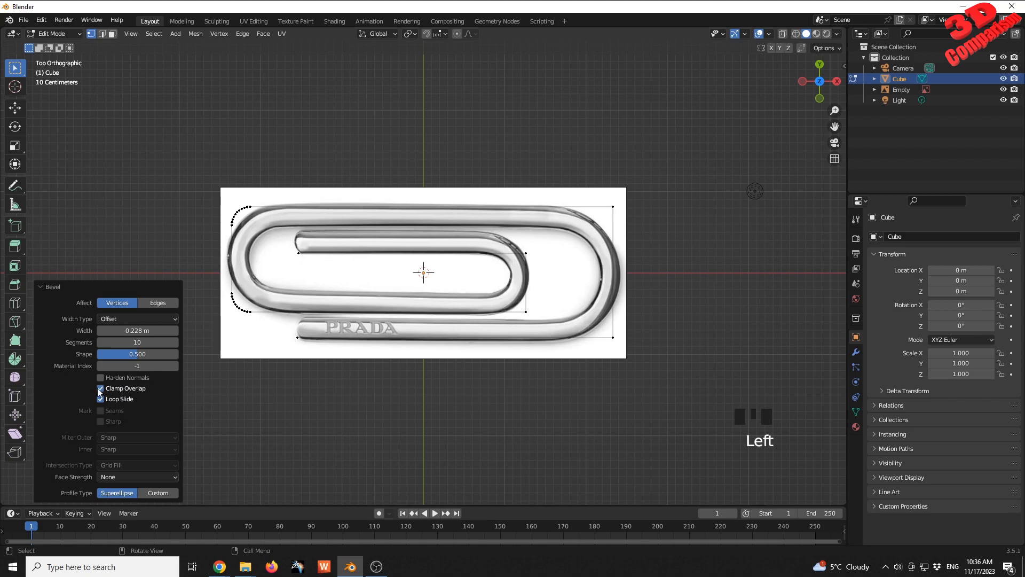
left_click(44, 286)
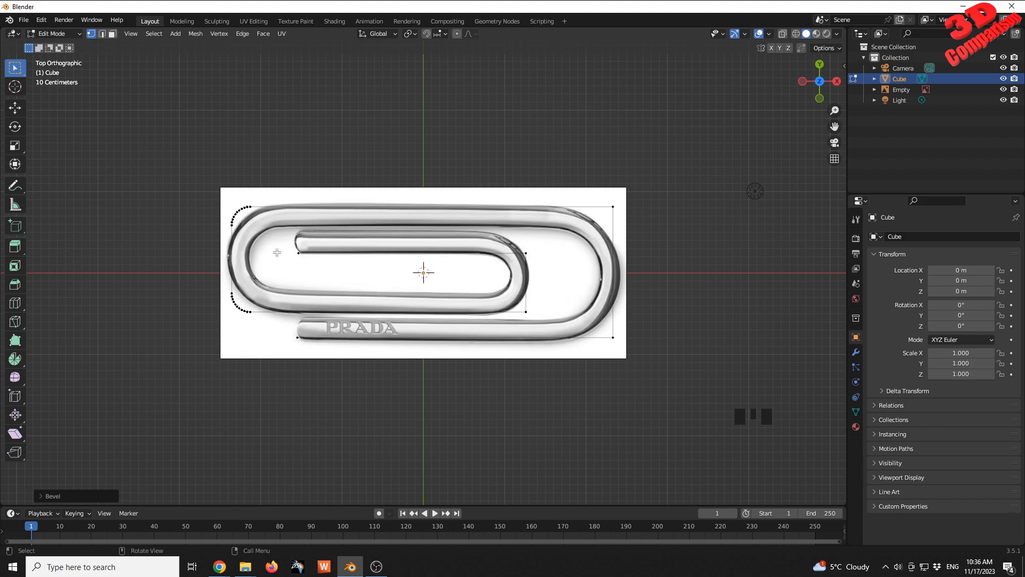
key("ctrl+z")
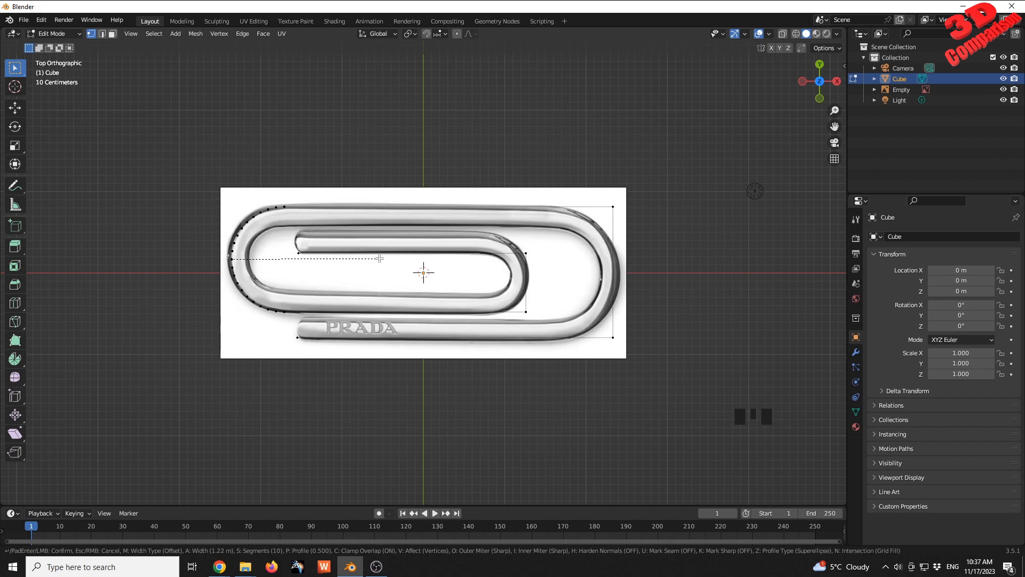
left_click(379, 259)
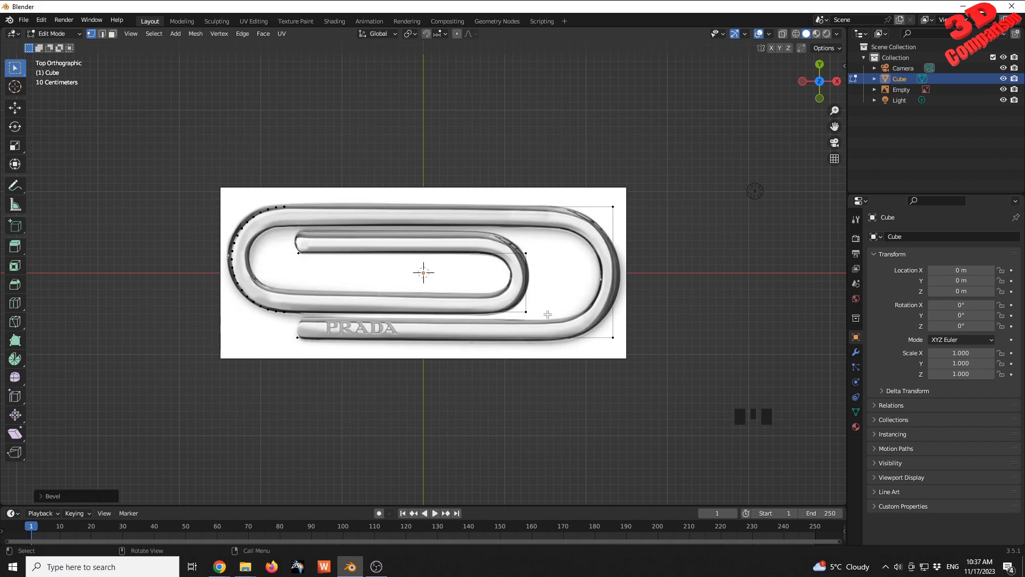
Vertex-bevel the inner loop's two right corners about 0.408 m wide and the outer loop's two right corners about 1.34 m wide.
left_click(529, 289)
key("ctrl+shift+b")
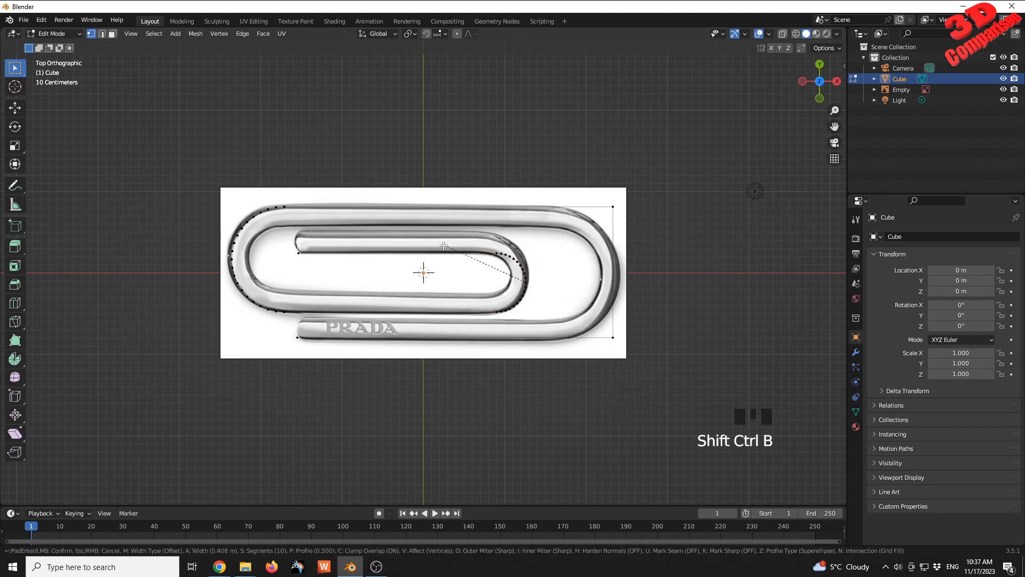
left_click(621, 346)
left_click(675, 361)
left_click_drag(675, 362, 595, 185)
key("ctrl+shift+b")
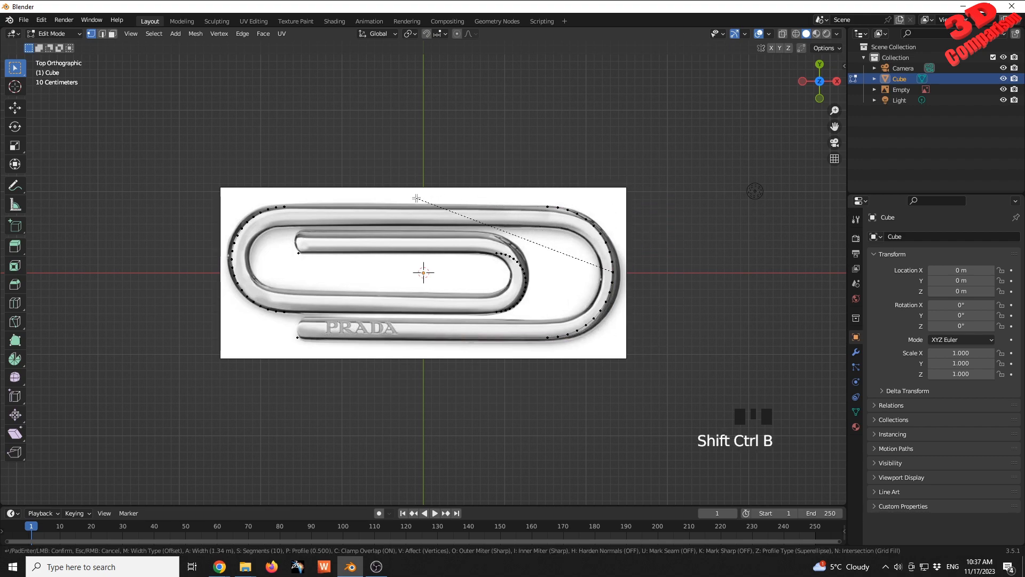
left_click(417, 198)
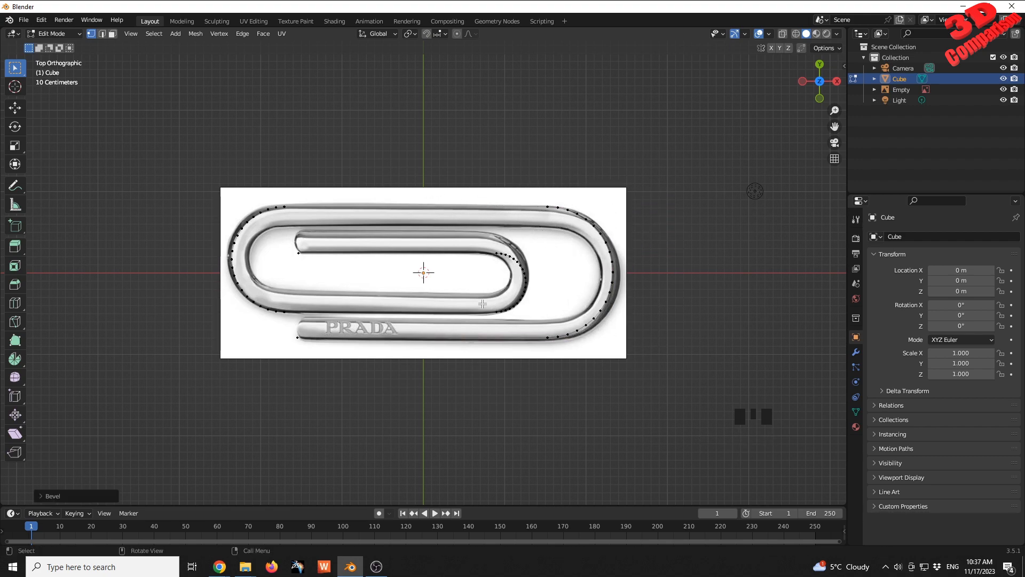
Leave Edit Mode and convert the traced paper clip path from a mesh to a curve.
key("Tab")
middle_click_drag(500, 325, 547, 254)
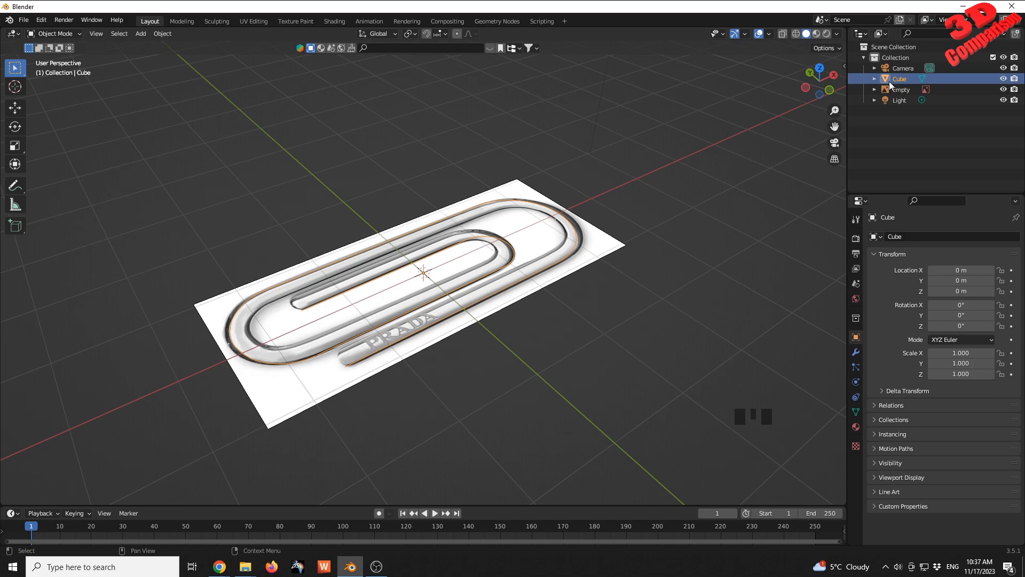
scroll(410, 310, "up", 2)
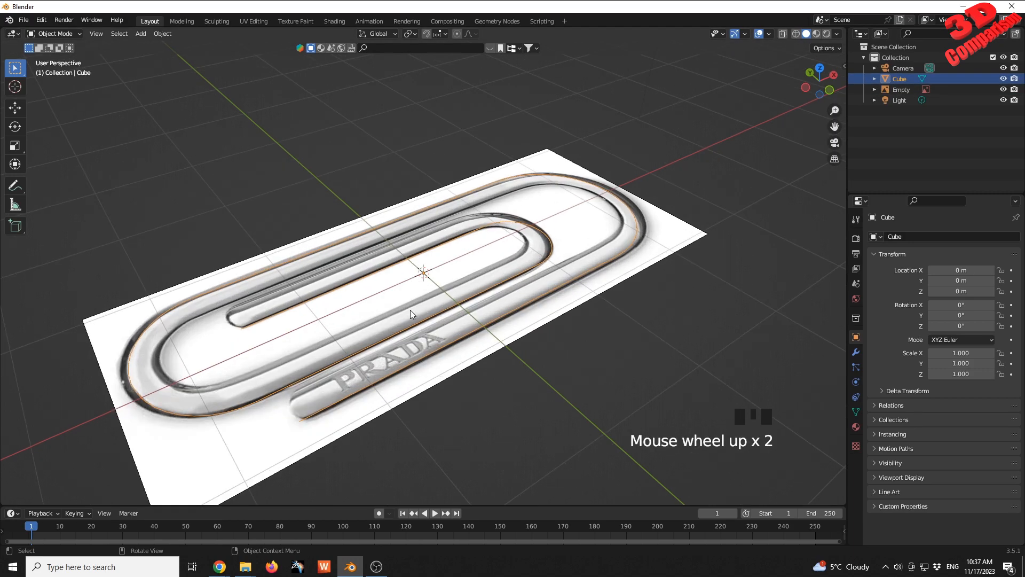
right_click(542, 232)
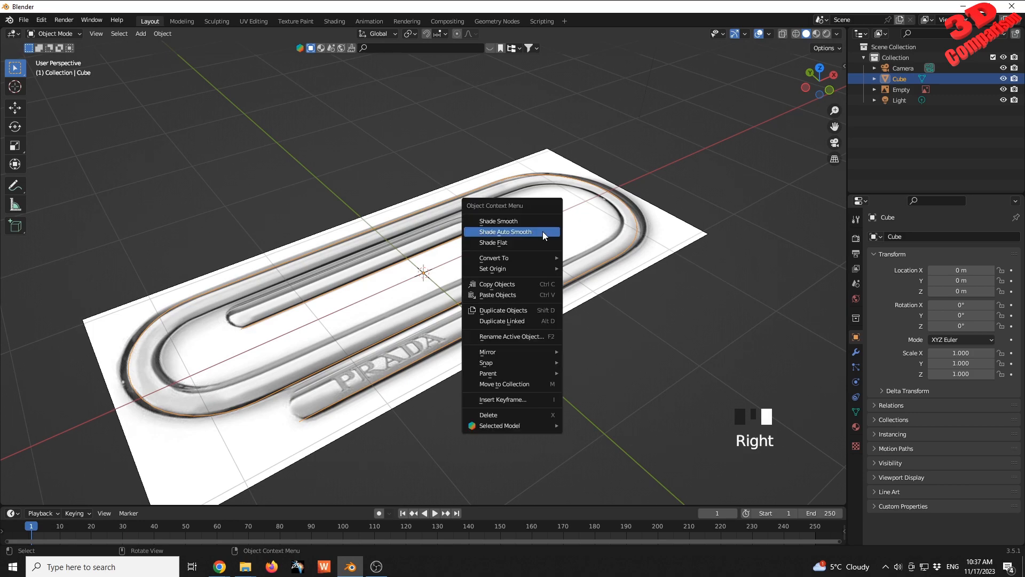
mouse_move(528, 260)
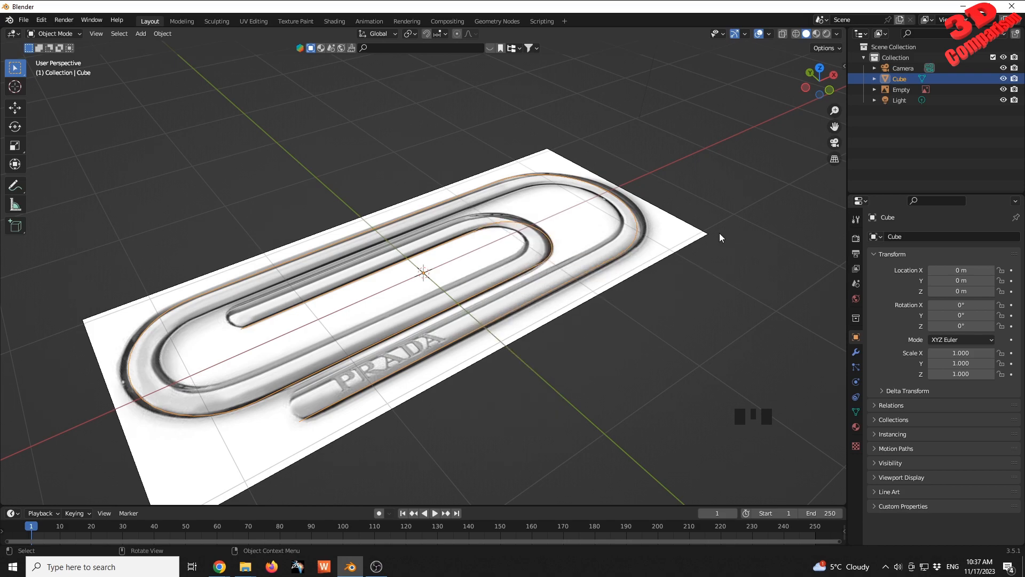
right_click(548, 242)
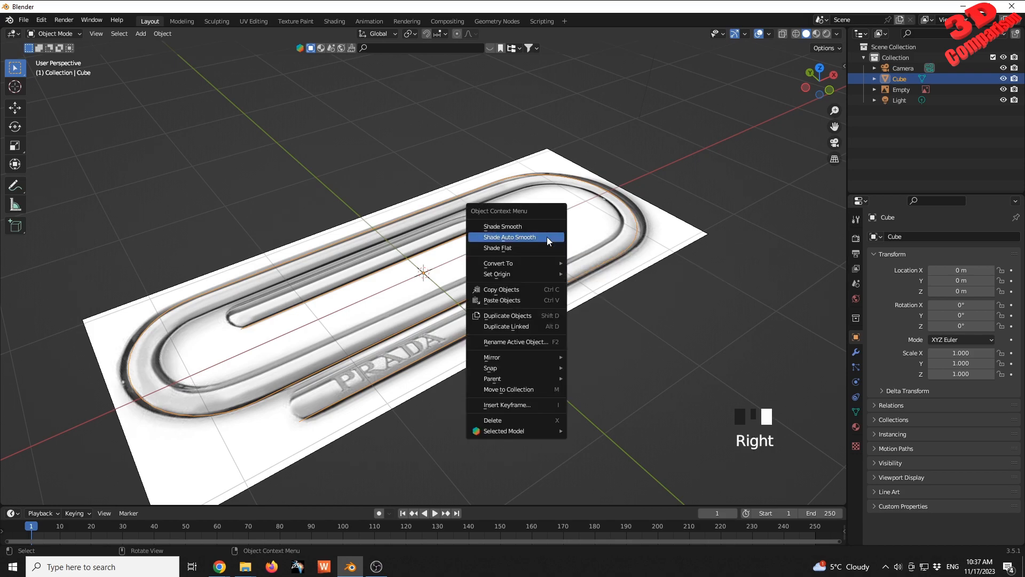
left_click(602, 264)
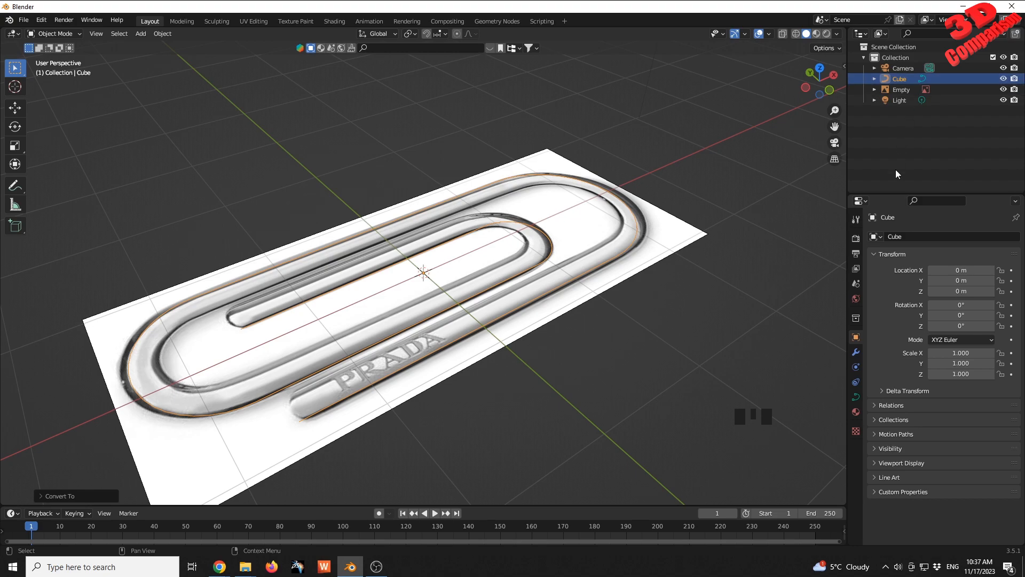
Give the paper clip curve a round bevel with a depth of 0.15 m.
left_click(857, 397)
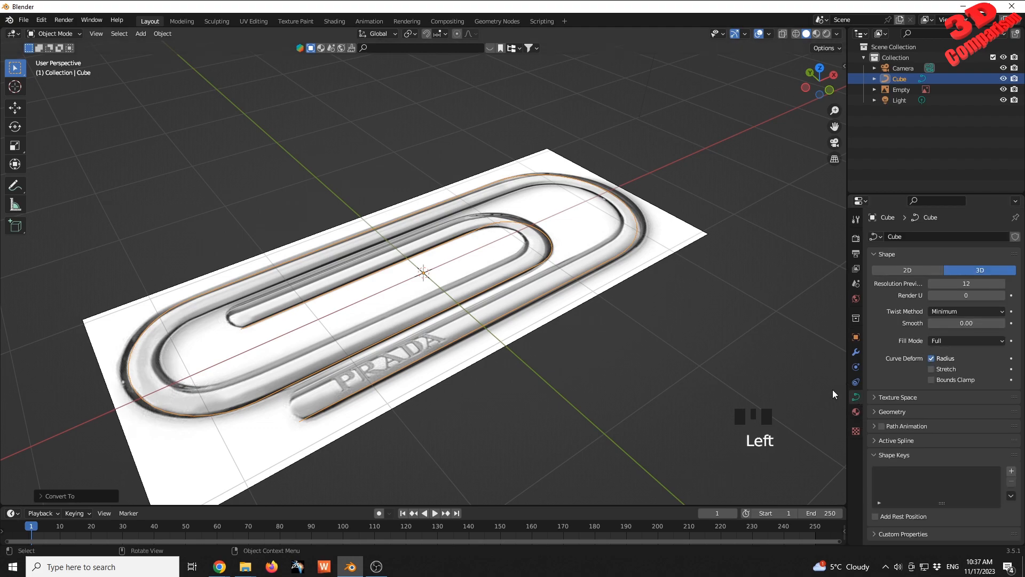
left_click(883, 410)
left_click(882, 412)
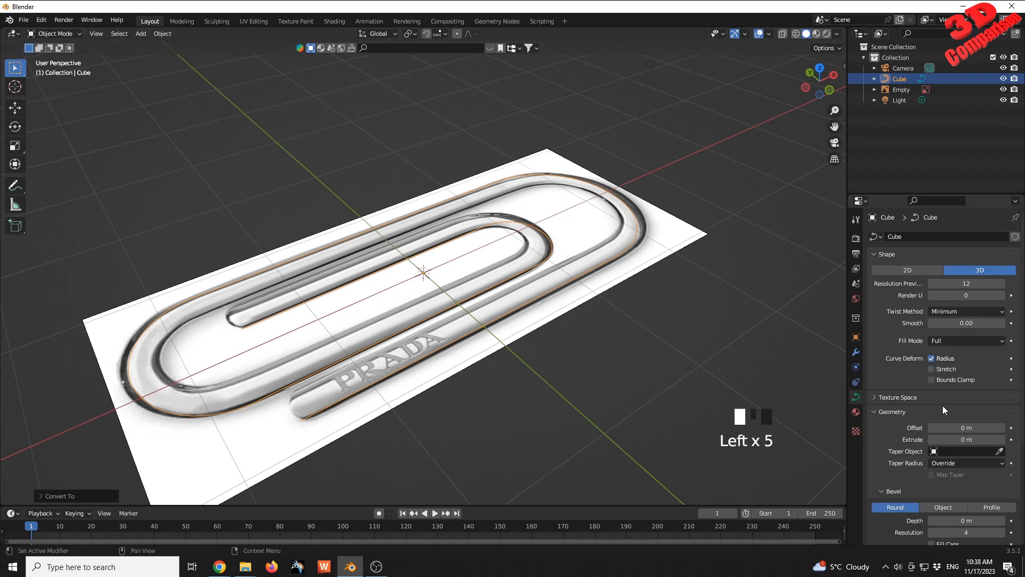
scroll(946, 412, "down", 4)
middle_click_drag(625, 321, 657, 342)
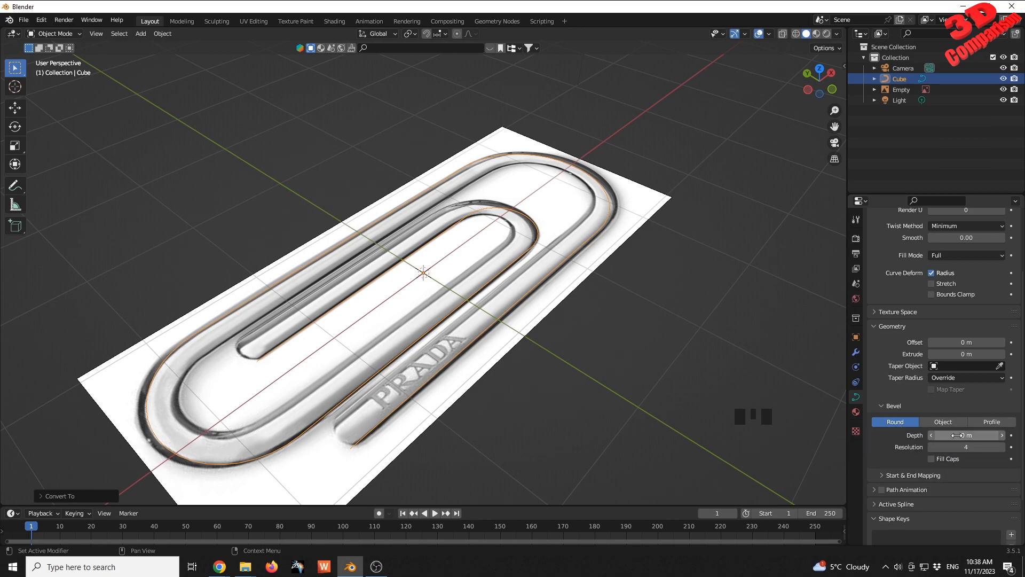
left_click(938, 431)
type("0.15")
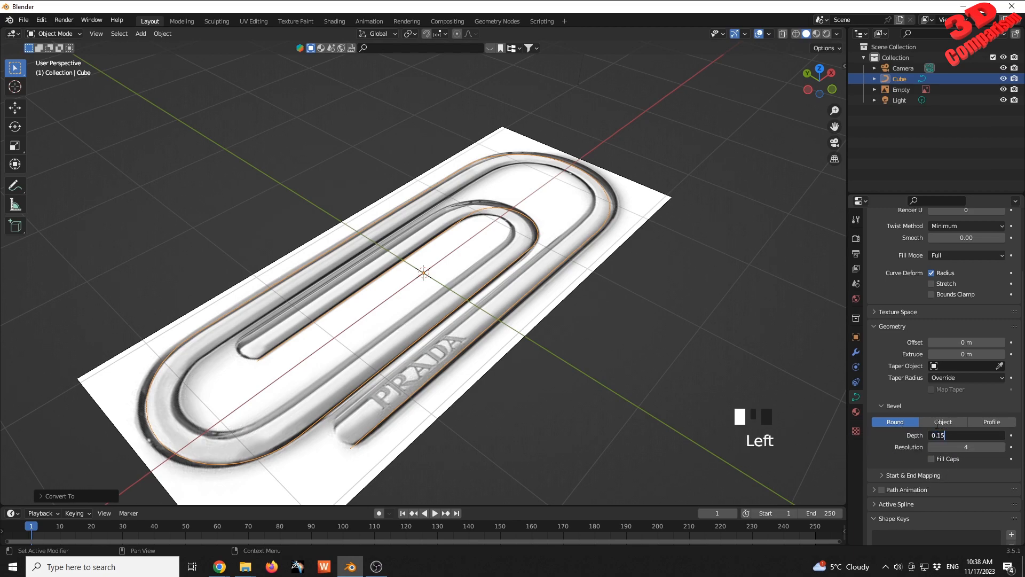
key("Return")
middle_click_drag(562, 298, 464, 345)
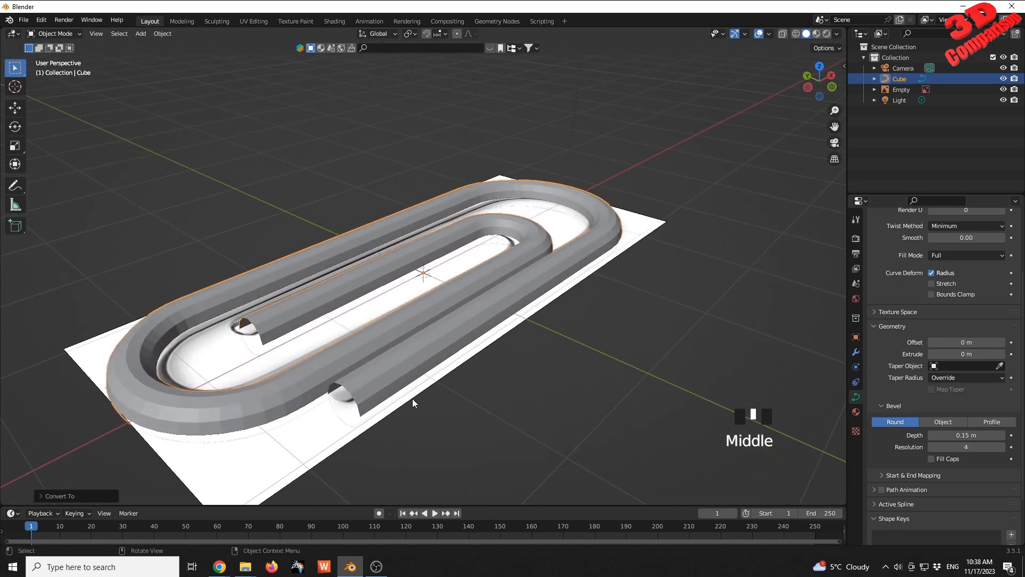
Set the curve's bevel resolution to 8 and enable Fill Caps to close the wire's ends.
left_click(966, 447)
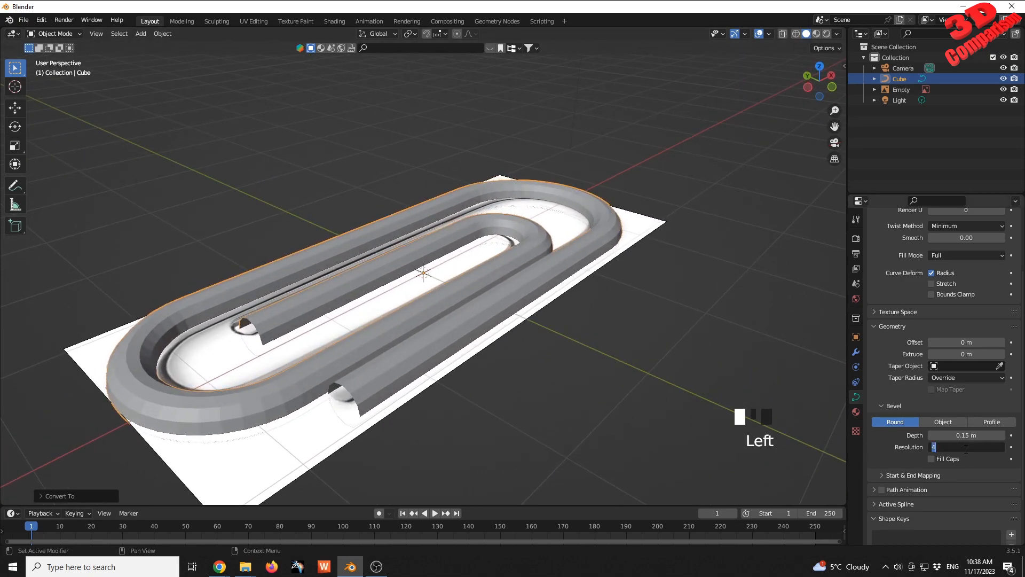
type("8")
key("Return")
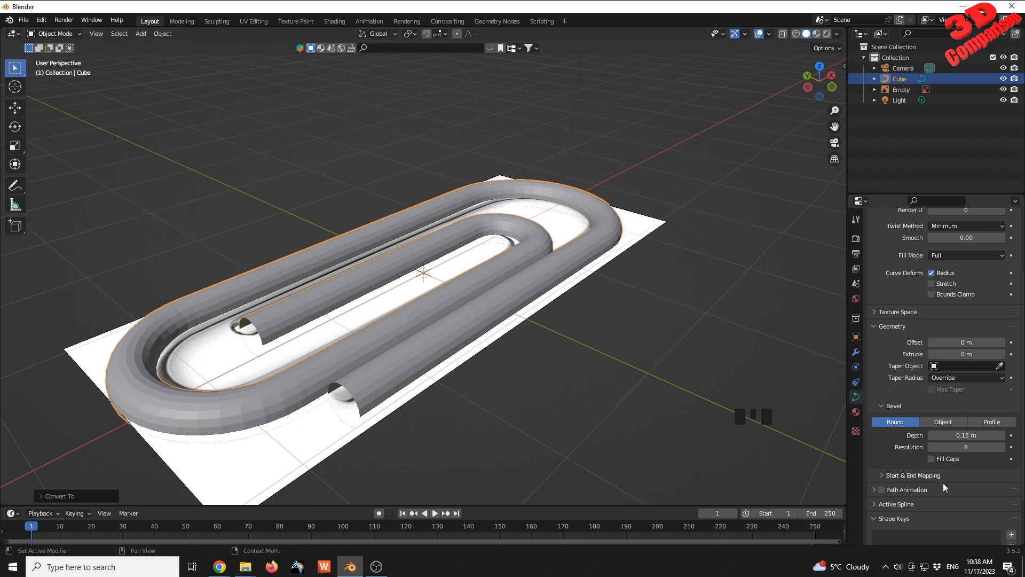
left_click(934, 461)
middle_click_drag(578, 388, 384, 399)
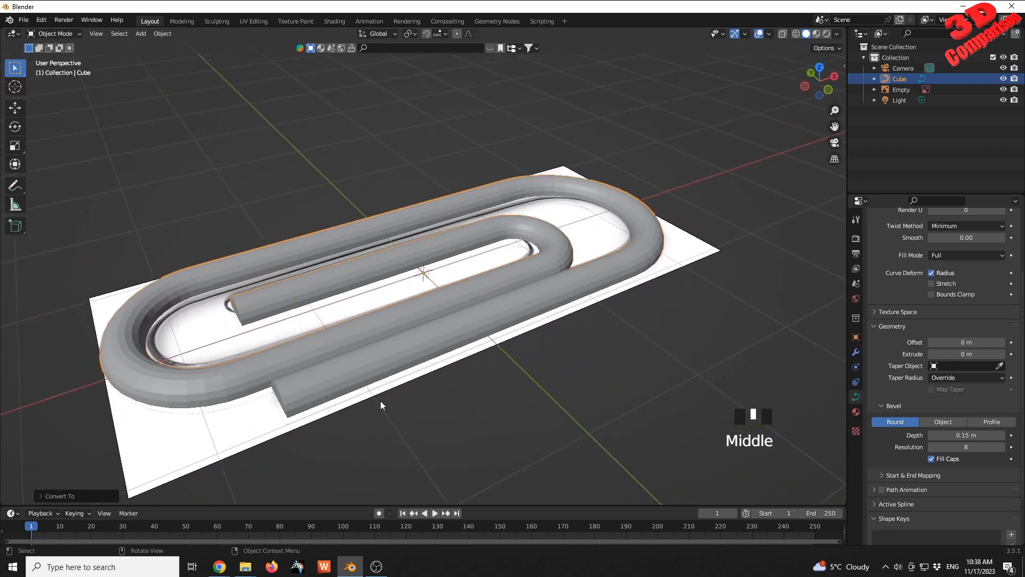
scroll(357, 409, "down", 2)
scroll(357, 409, "up", 2)
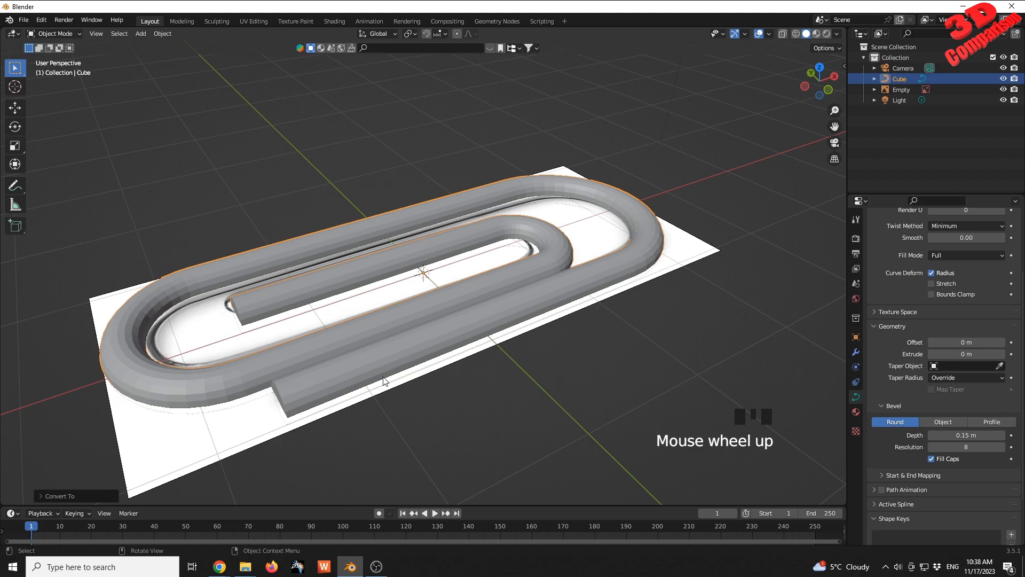
Apply Shade Smooth to the paper clip and deselect it.
right_click(411, 350)
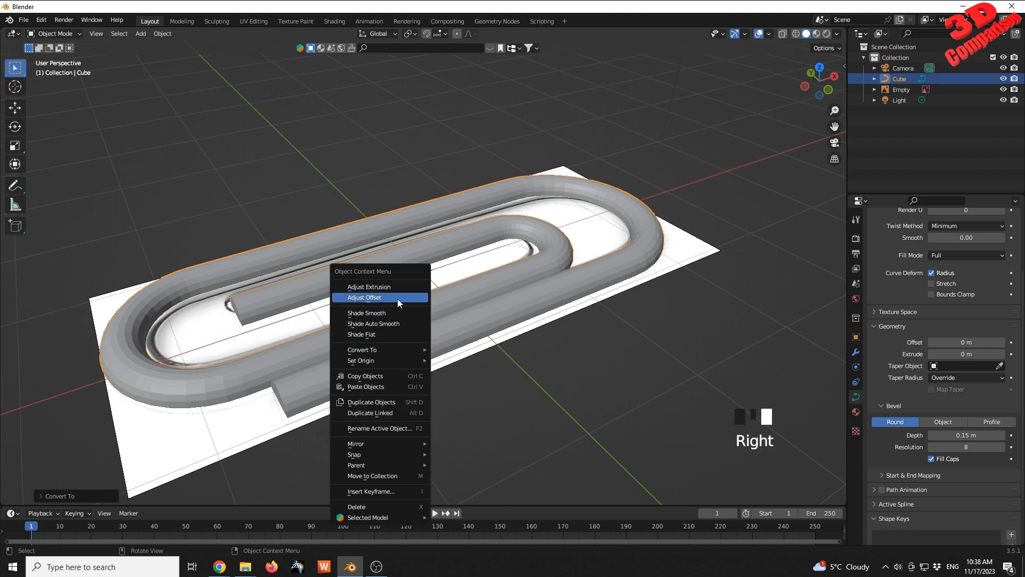
left_click(373, 312)
left_click(581, 392)
mouse_move(581, 392)
middle_mouse_down()
mouse_move(493, 337)
mouse_move(519, 316)
mouse_move(470, 381)
mouse_move(483, 343)
mouse_move(474, 340)
middle_mouse_up()
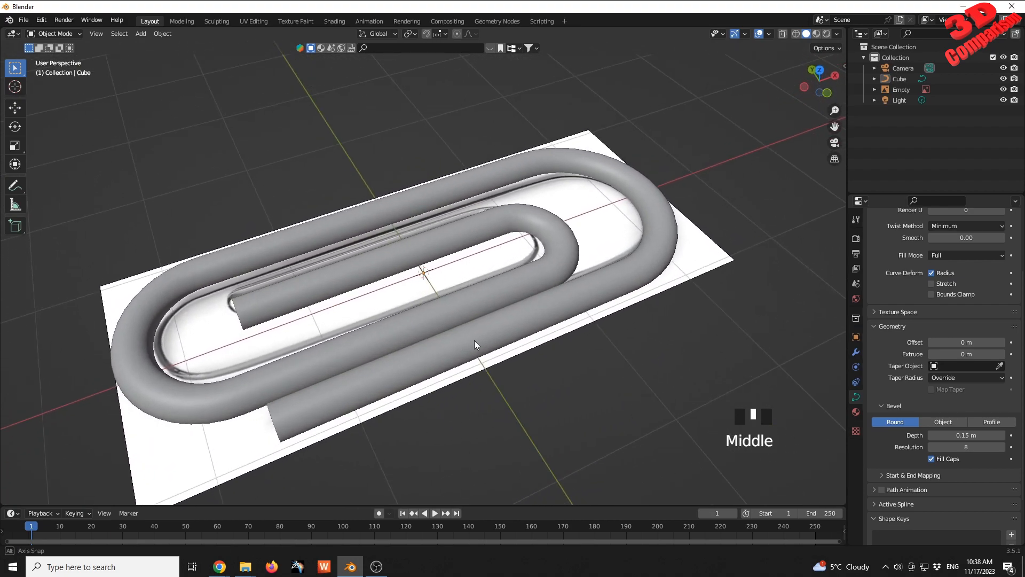
Turn on X-ray display, switch to the top view, and add a text object at the origin.
left_click(783, 35)
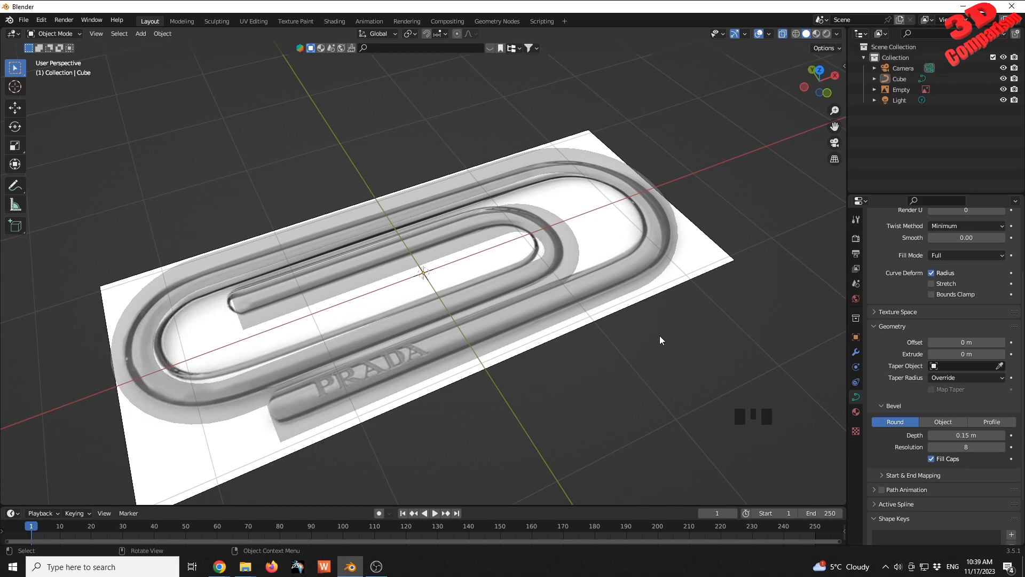
key("KP_7")
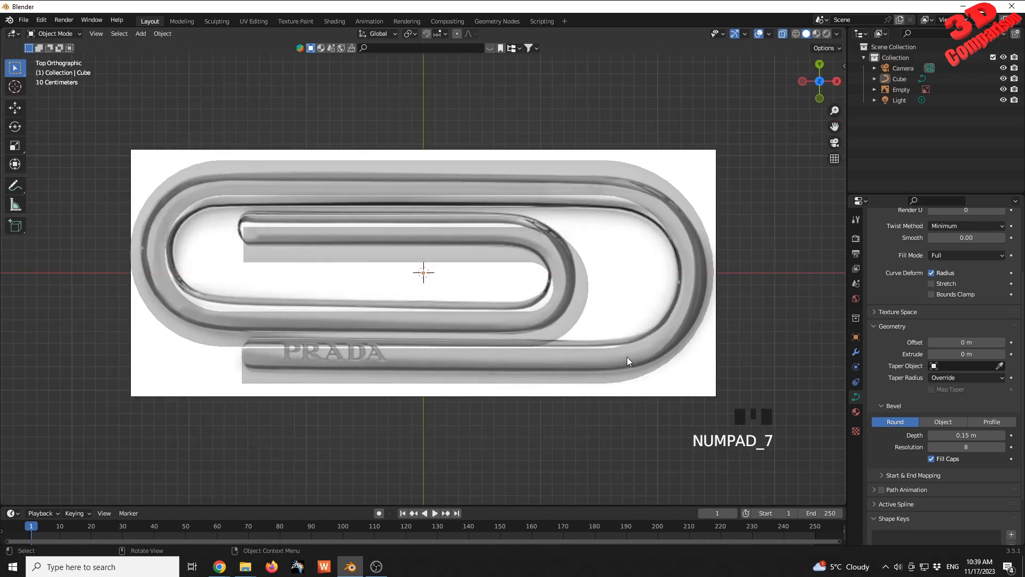
key("shift+a")
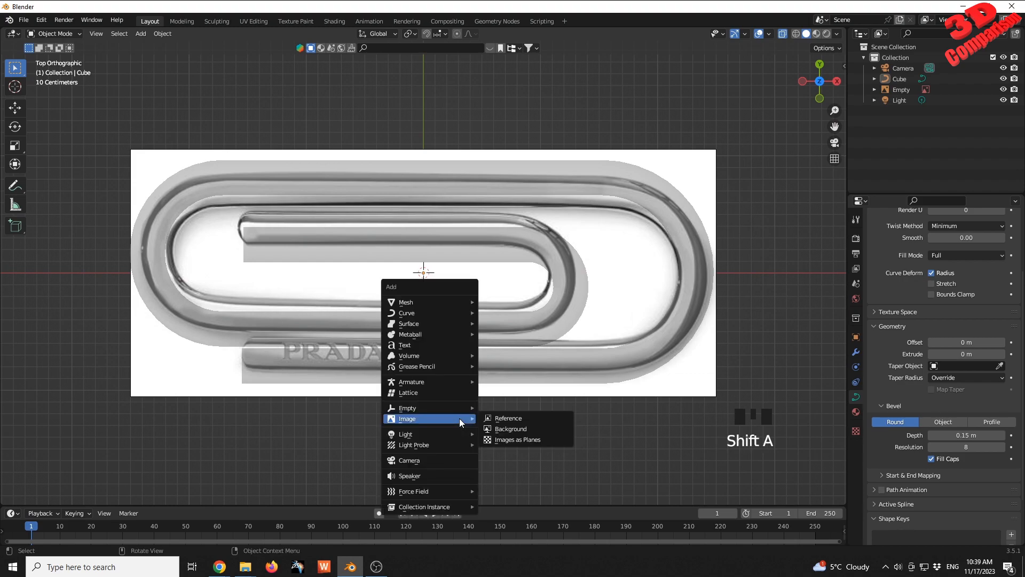
left_click(410, 345)
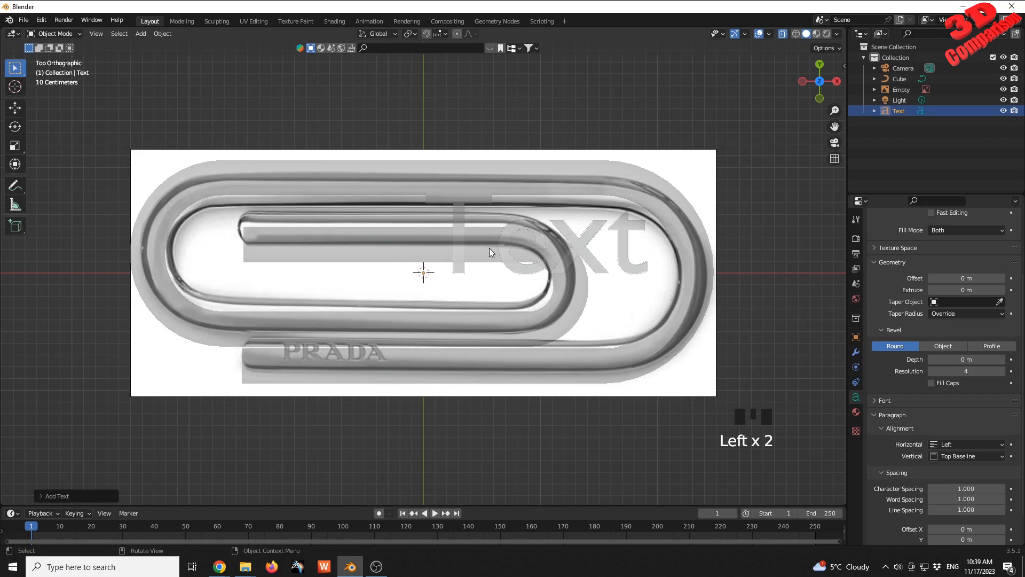
Replace the default content of the text object with "PRADA".
key("Tab")
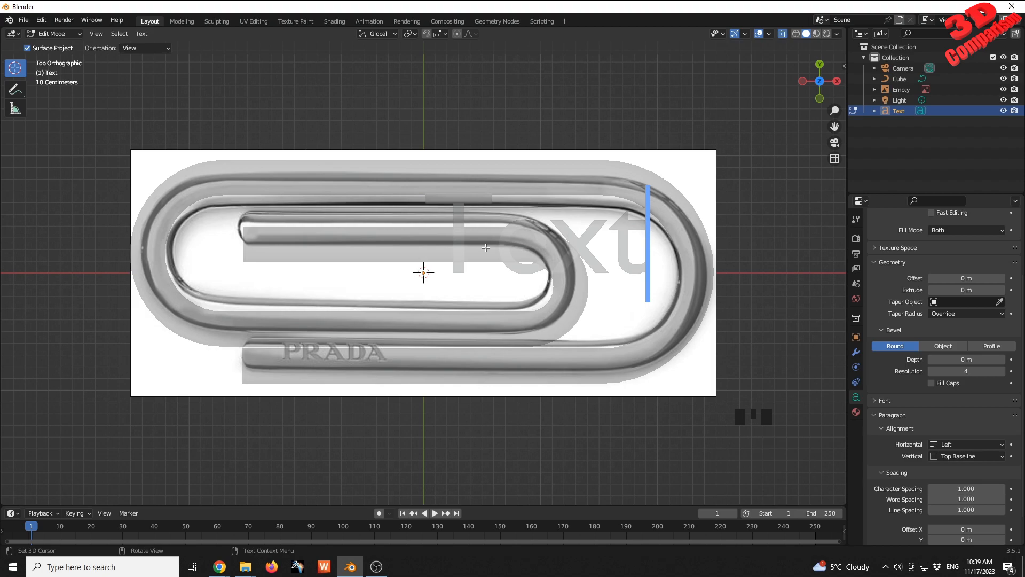
key("BackSpace")
key("BackSpace")
key("BackSpace")
key("BackSpace")
key("BackSpace")
key("BackSpace")
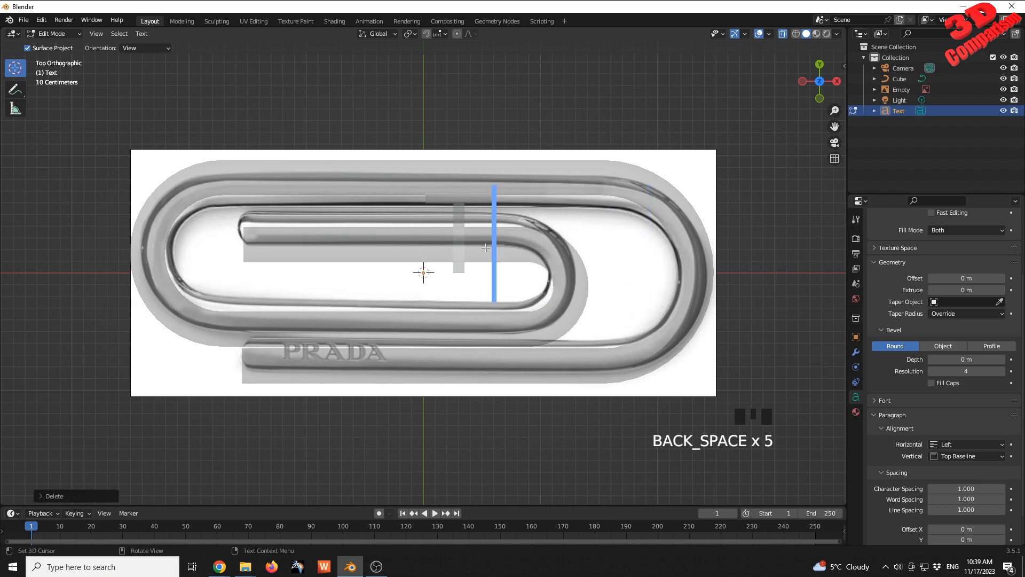
type("PRADA")
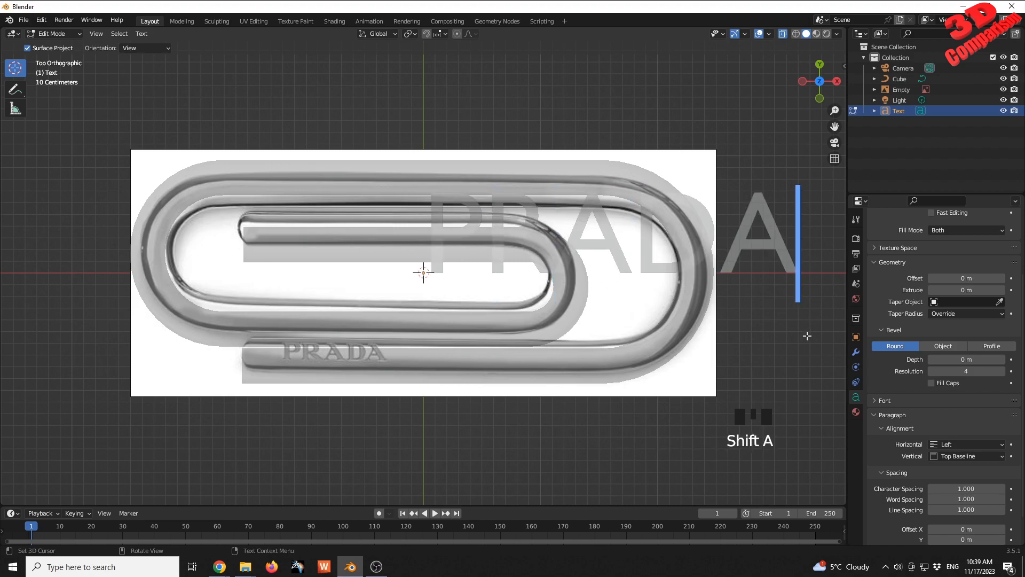
Load Arial Rounded MT Bold (ARLRDBD.TTF) as the text's regular font and return to Object Mode.
scroll(1001, 417, "down", 1)
scroll(1001, 415, "down", 1)
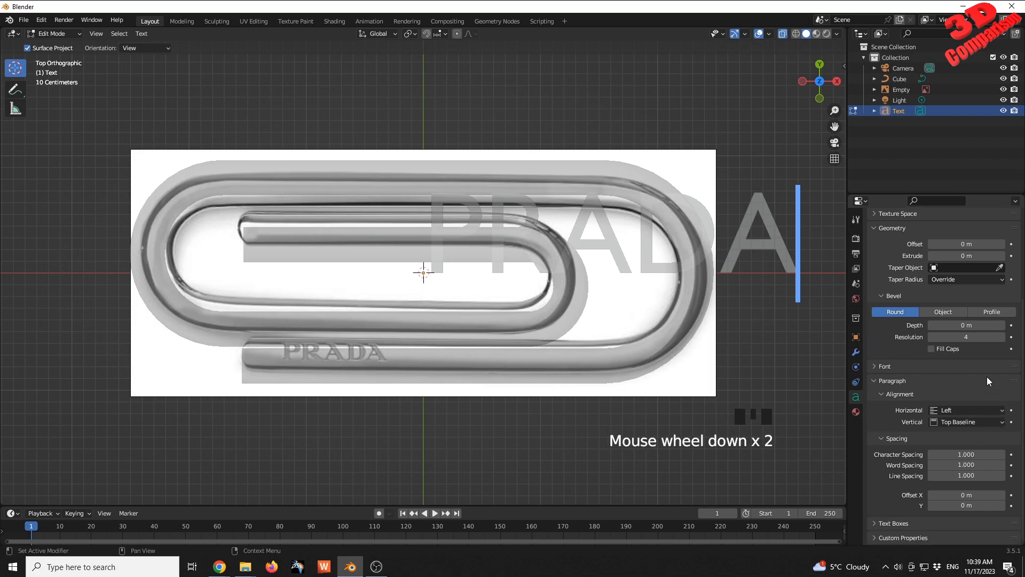
left_click(878, 366)
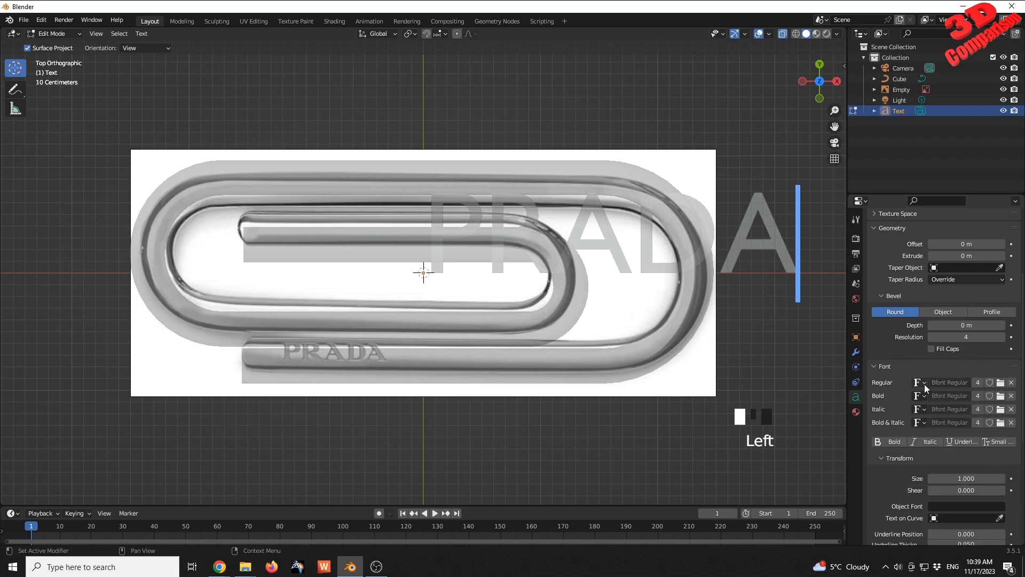
left_click(1001, 382)
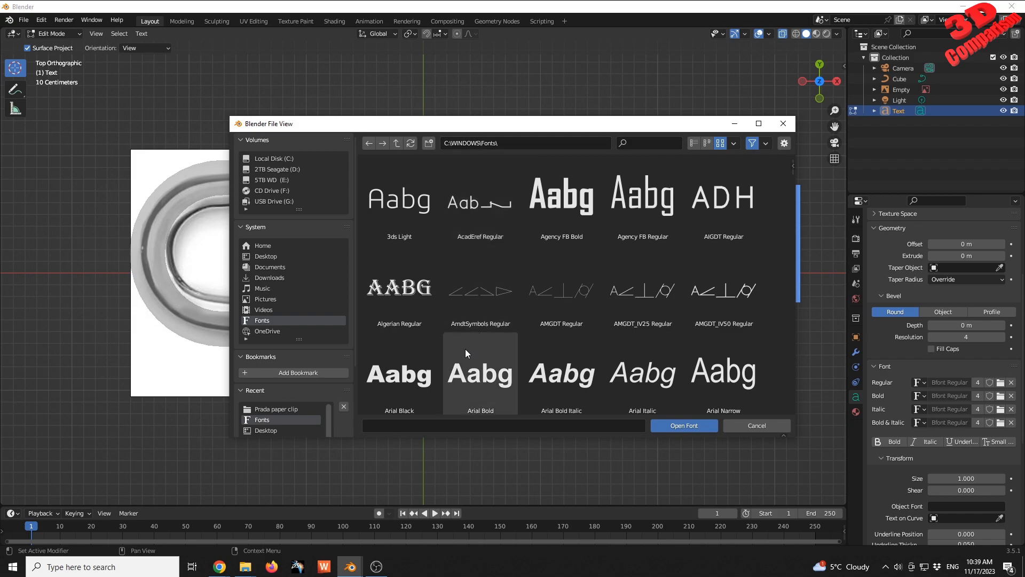
scroll(640, 340, "down", 3)
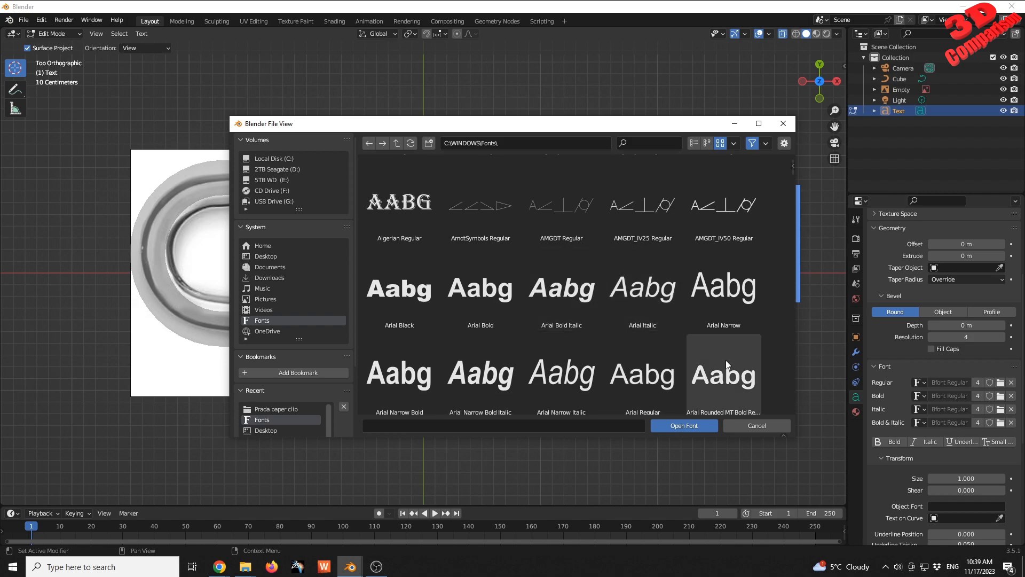
left_click(720, 376)
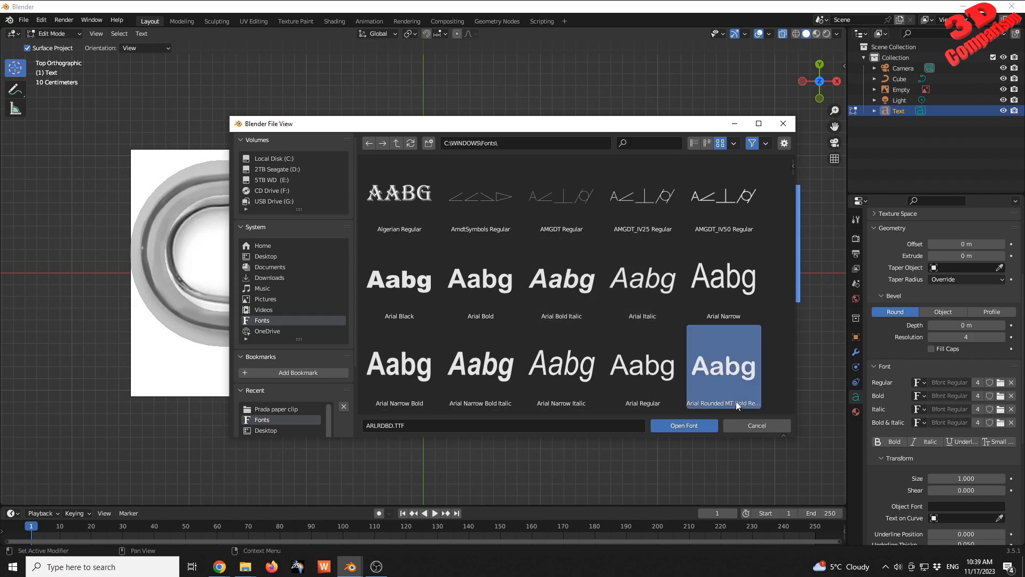
left_click(689, 425)
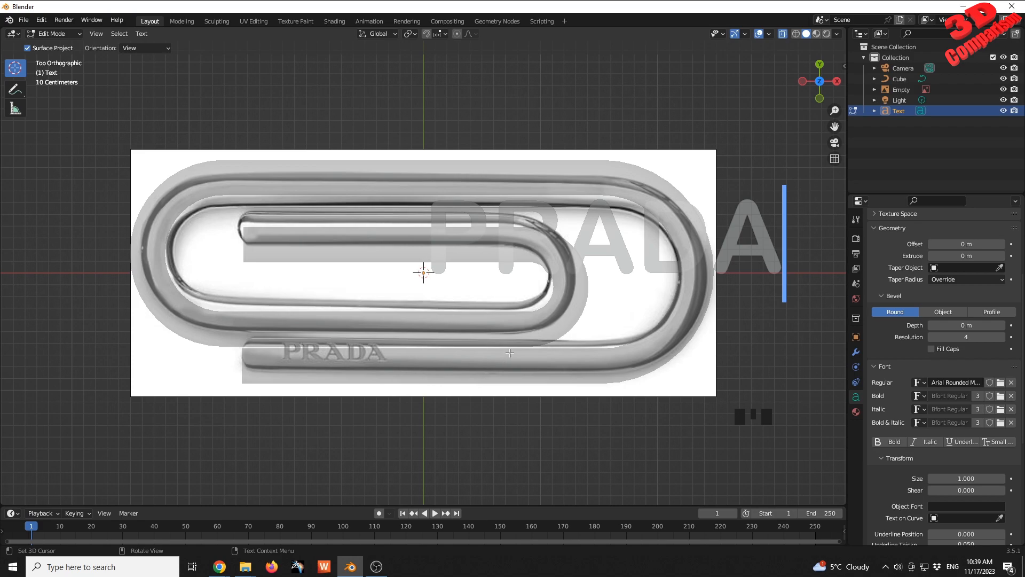
middle_click_drag(590, 387, 635, 299)
key("Tab")
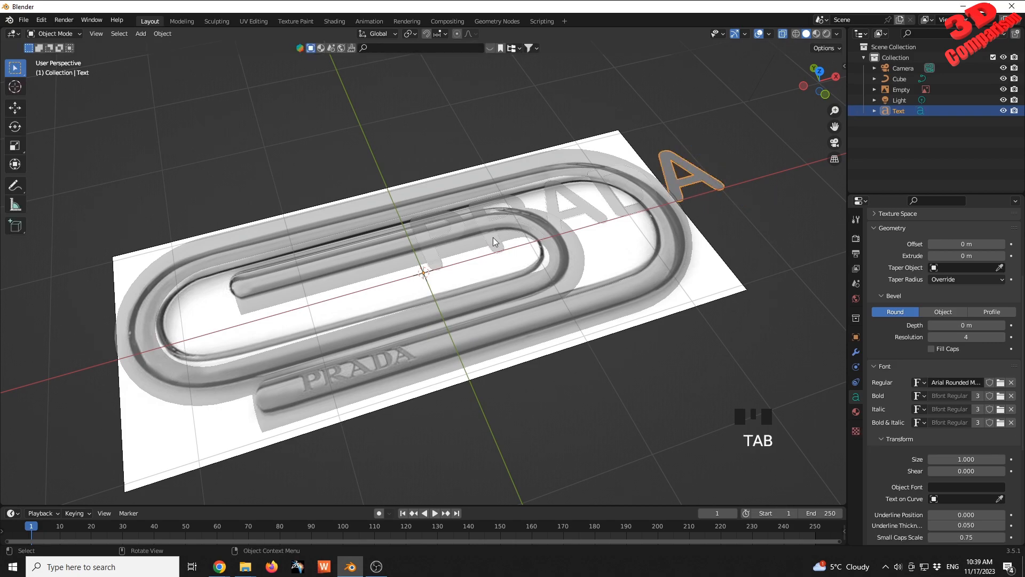
Move the PRADA text within the XY plane onto the paper clip's outer wire end, near the reference lettering.
left_click(592, 390)
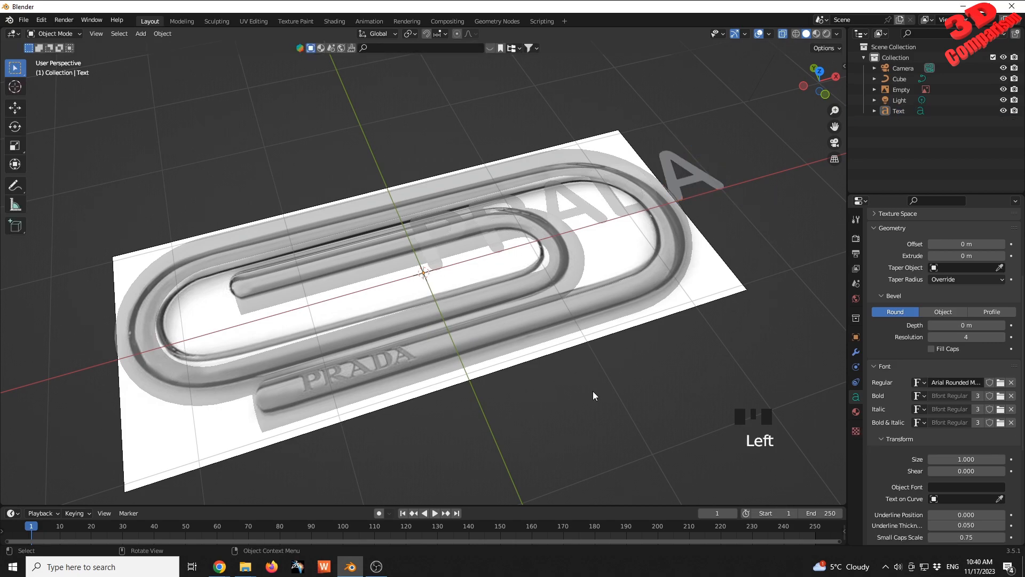
left_click(694, 174)
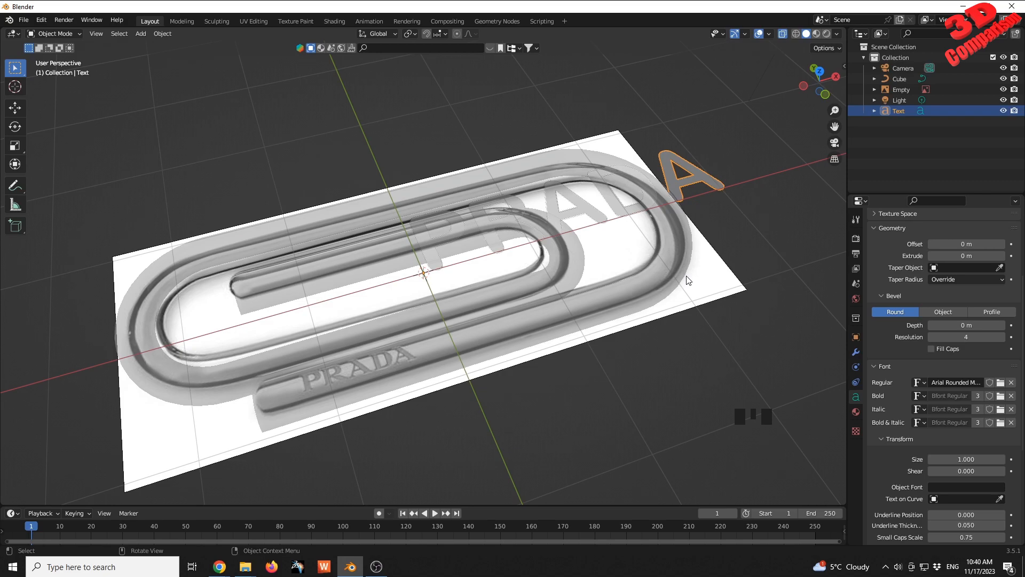
key("g")
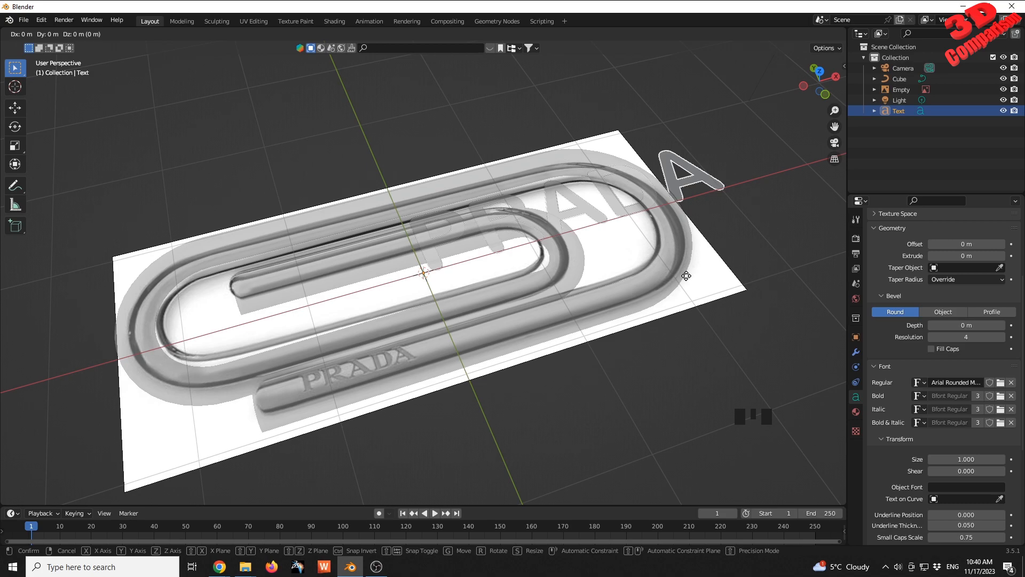
key("z")
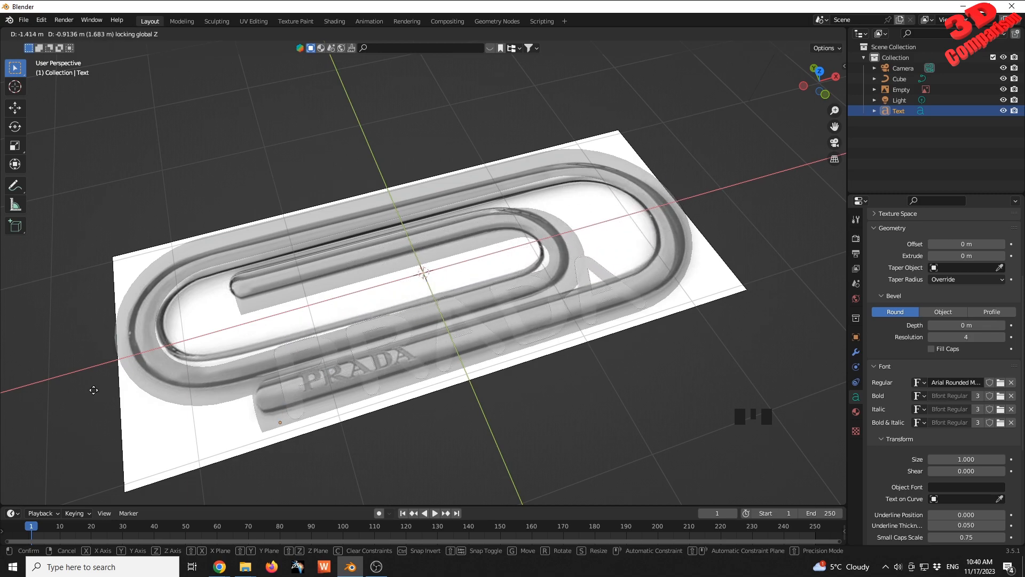
key("shift+z")
left_click(453, 337)
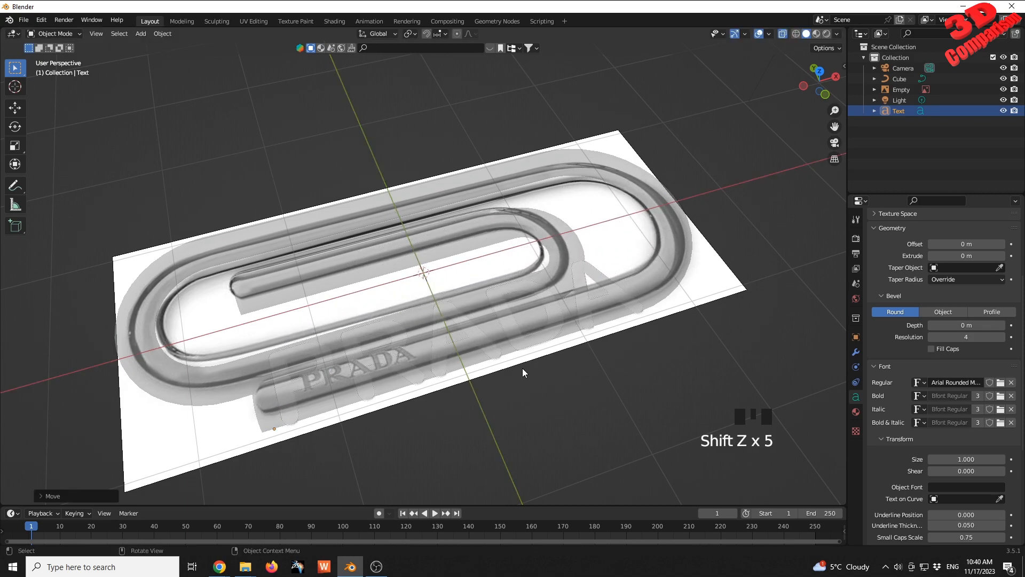
In the top view, scale the PRADA text down to about 0.27 to match the reference lettering's size.
key("KP_7")
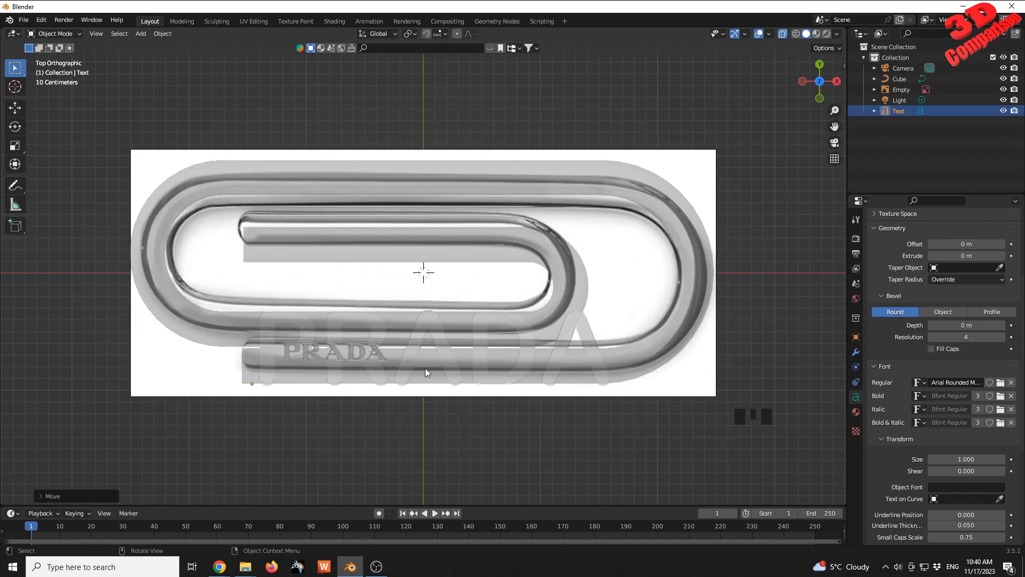
key("s")
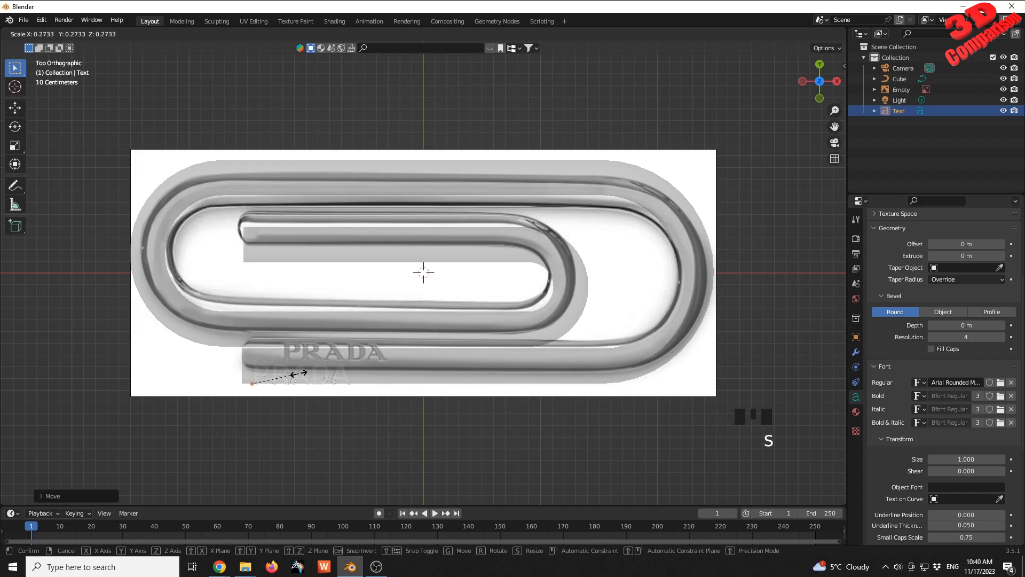
left_click(299, 373)
scroll(315, 383, "up", 3)
middle_click_drag(316, 383, 461, 316, "shift")
scroll(460, 316, "up", 1)
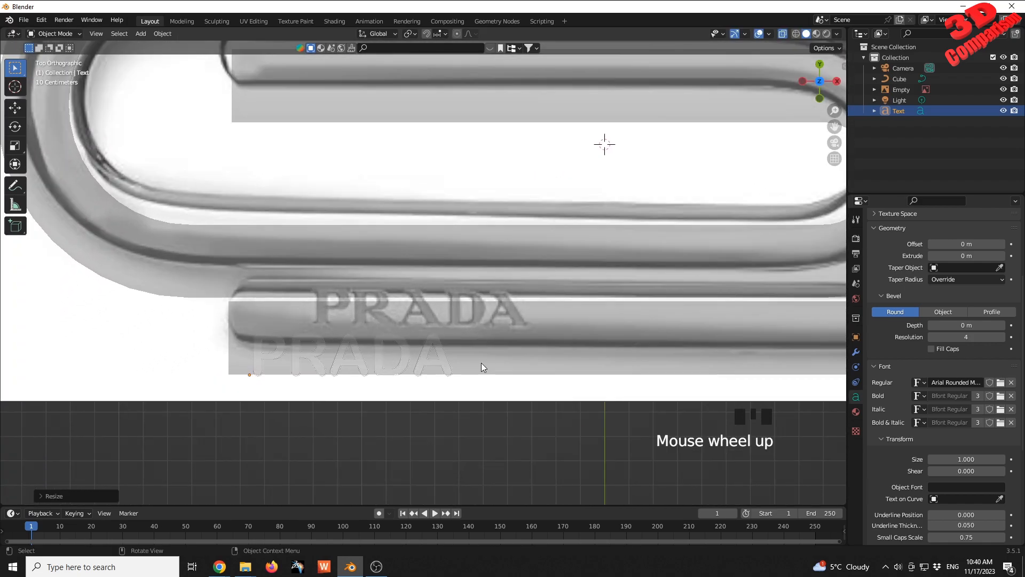
Align the PRADA text horizontally with the reference lettering and adjust it along Y to centre it on the wire.
key("g")
left_click(548, 369)
key("g")
key("y")
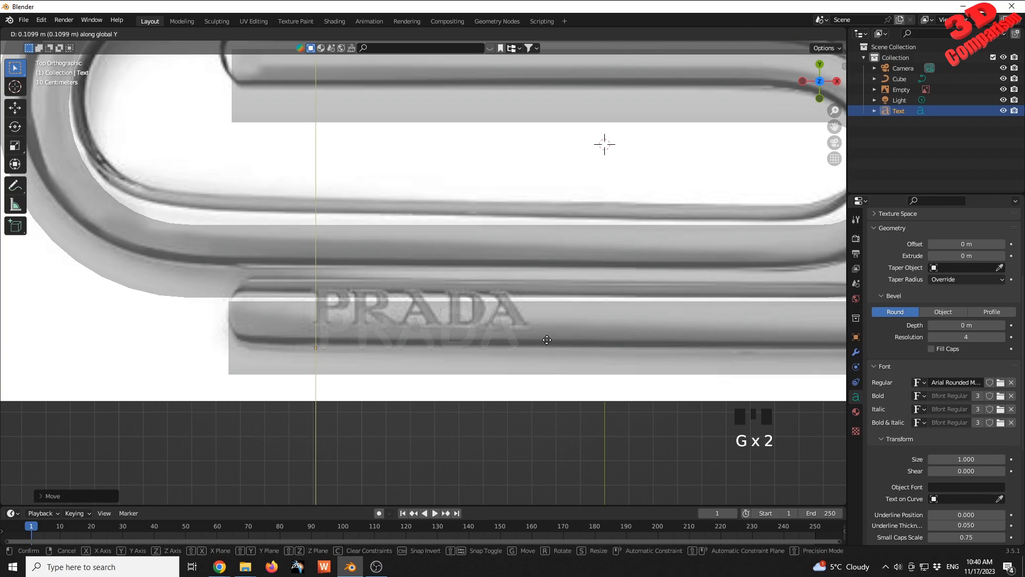
left_click(547, 350)
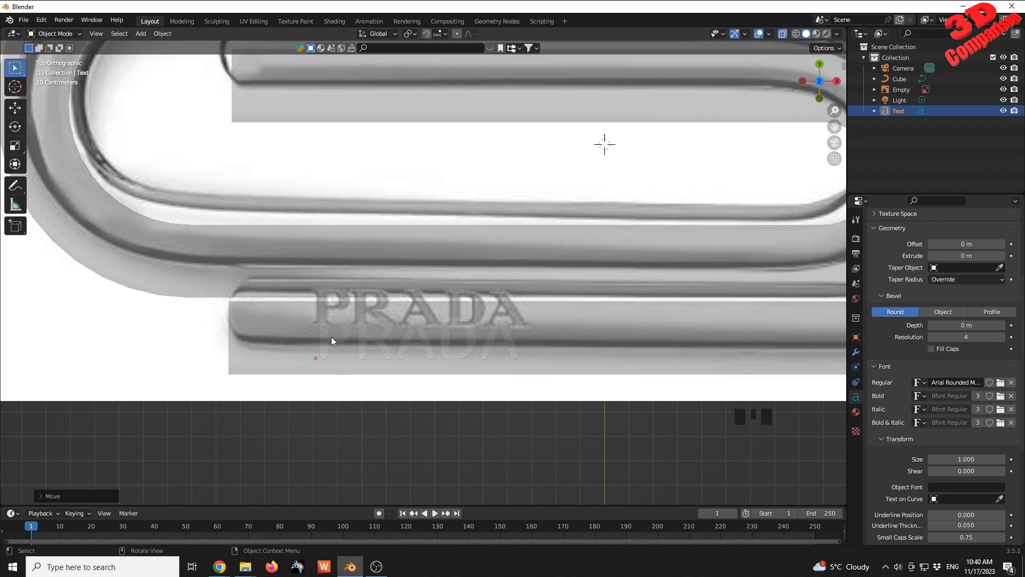
Turn off X-ray display and raise the PRADA text along Z above the wire's surface.
middle_click_drag(463, 324, 508, 303)
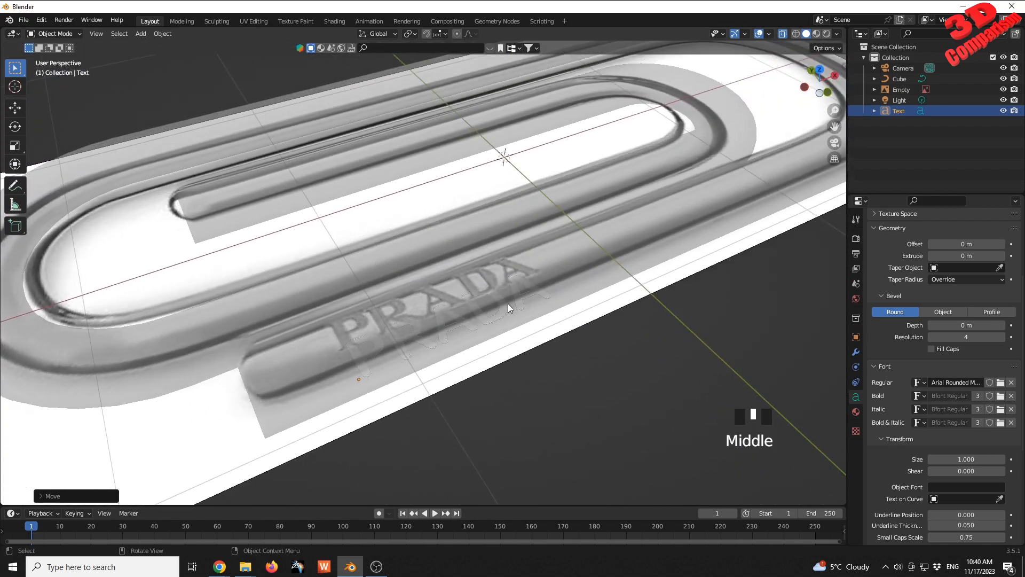
scroll(508, 303, "down", 2)
left_click(783, 34)
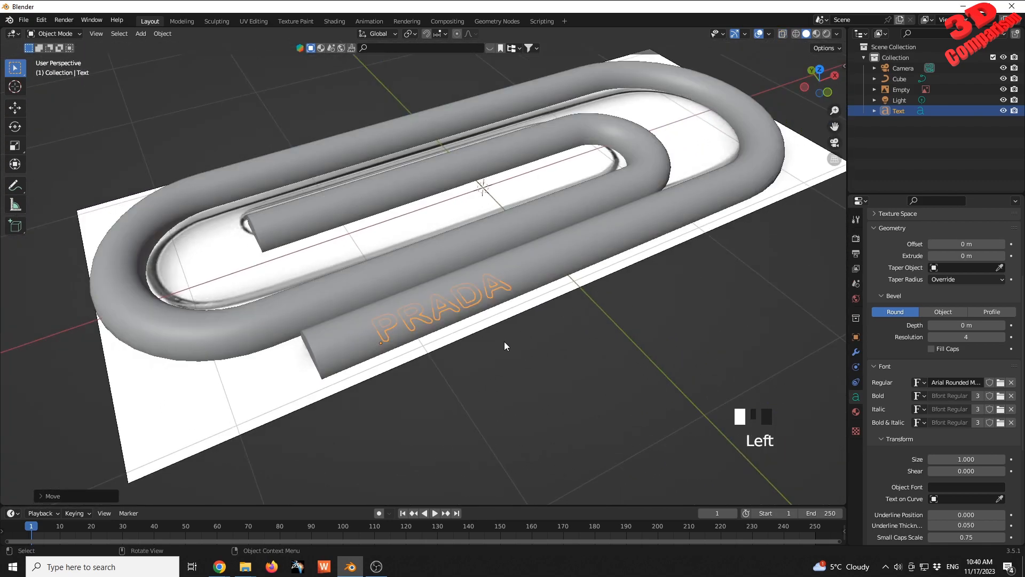
scroll(508, 342, "down", 1)
middle_click_drag(508, 340, 510, 309)
scroll(454, 299, "up", 1)
key("g")
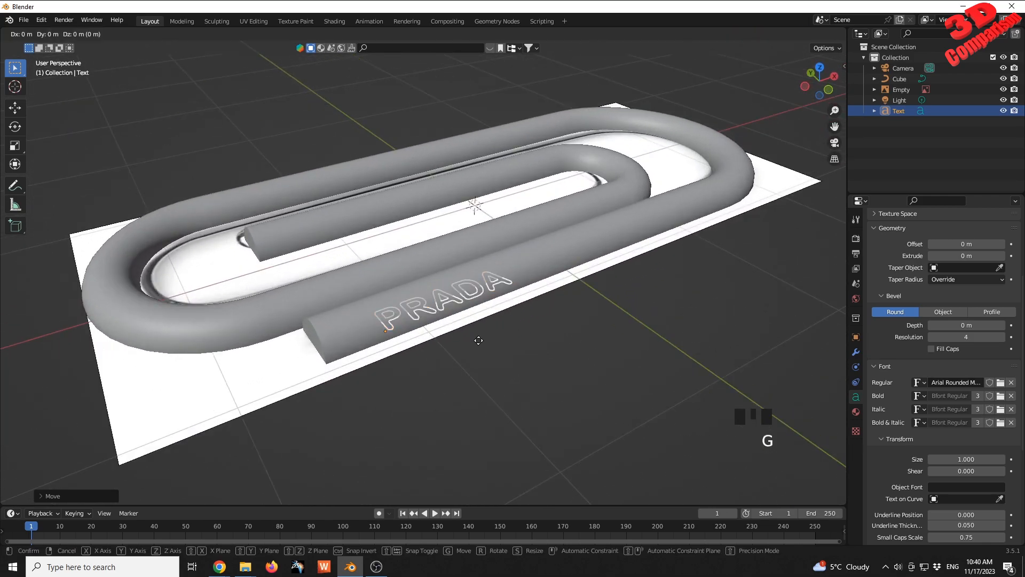
key("z")
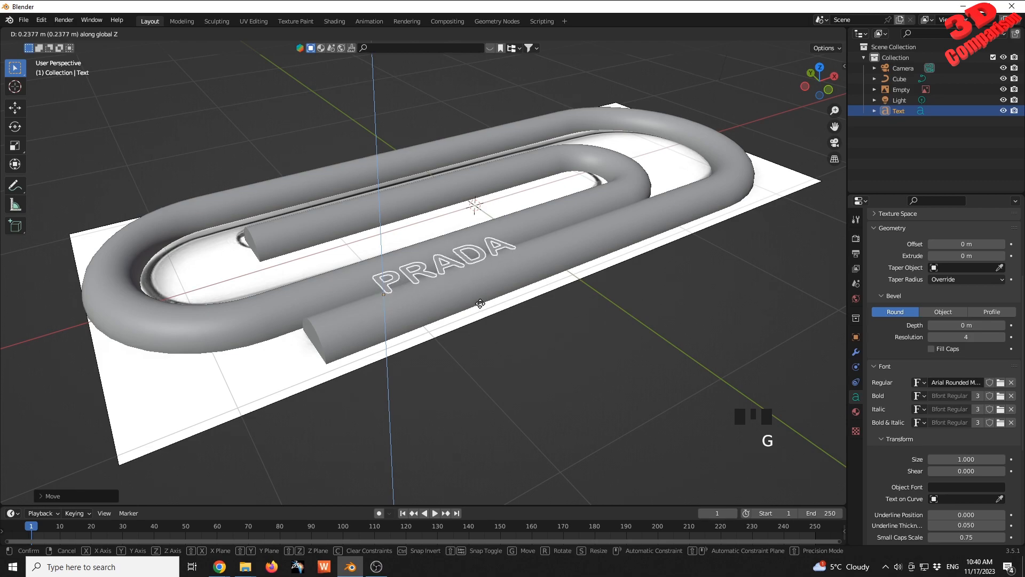
left_click(497, 316)
middle_click_drag(506, 317, 498, 355)
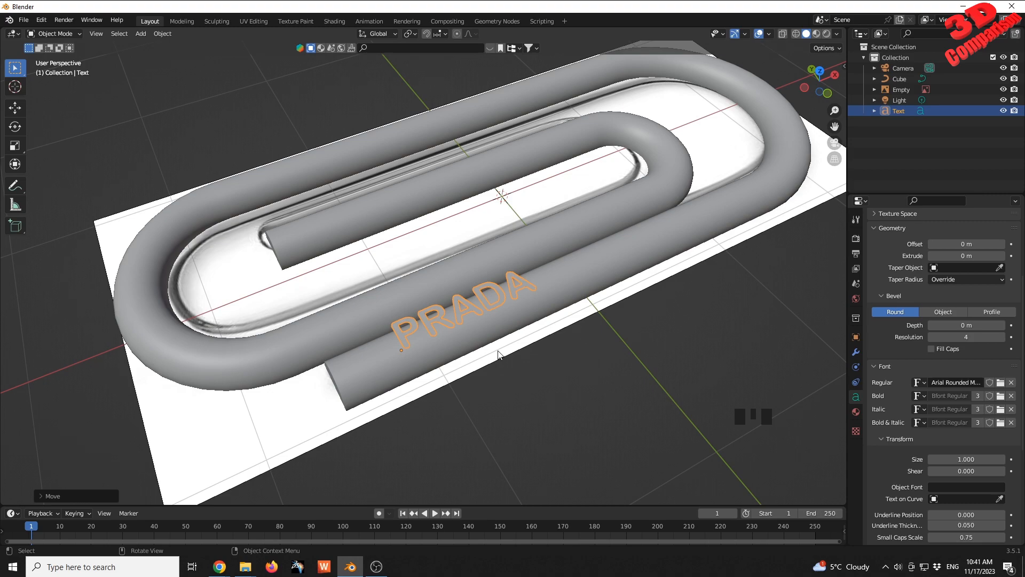
Convert the PRADA text to a mesh and enter Edit Mode on it.
key("Tab")
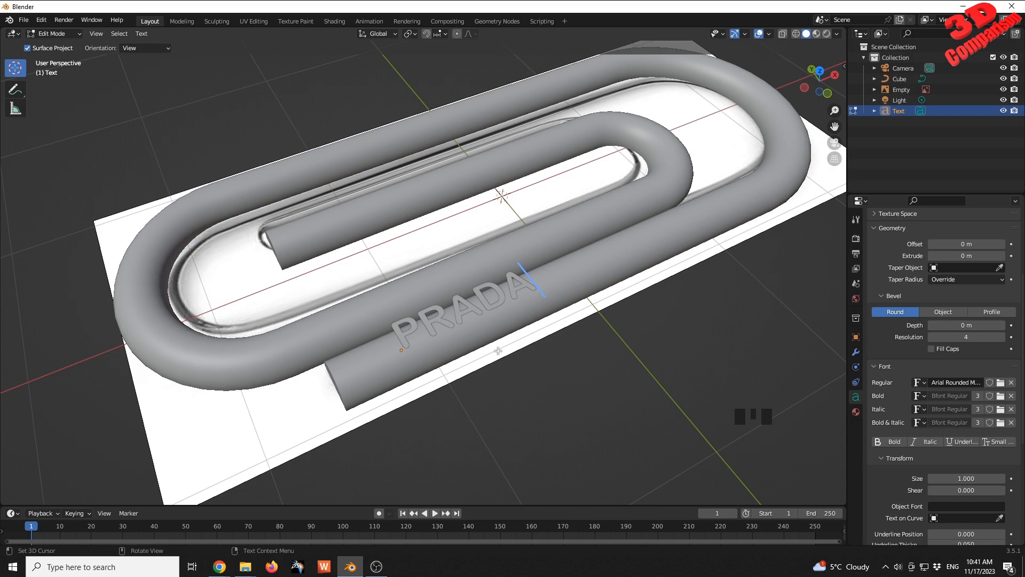
key("Tab")
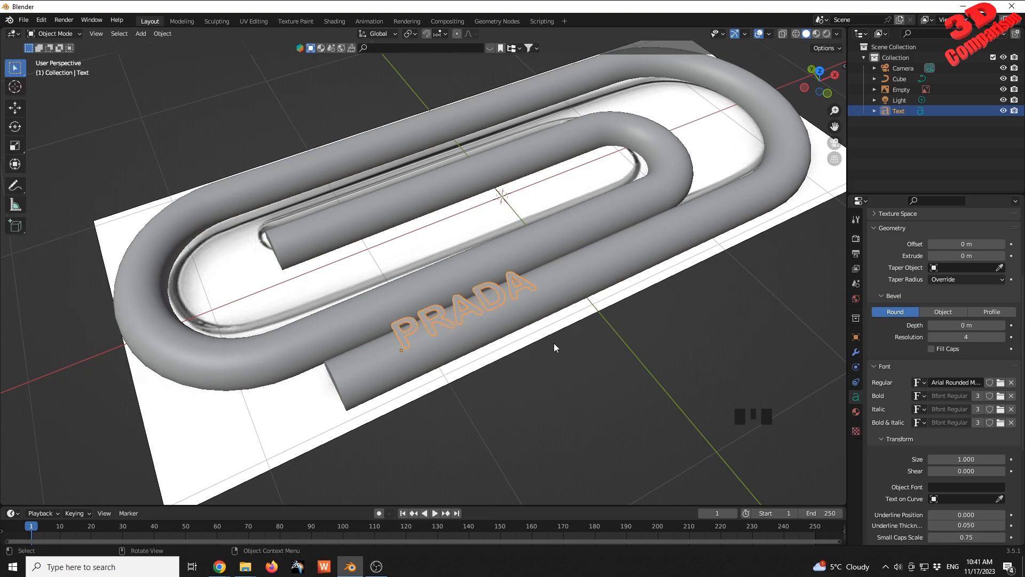
middle_click_drag(554, 347, 575, 319)
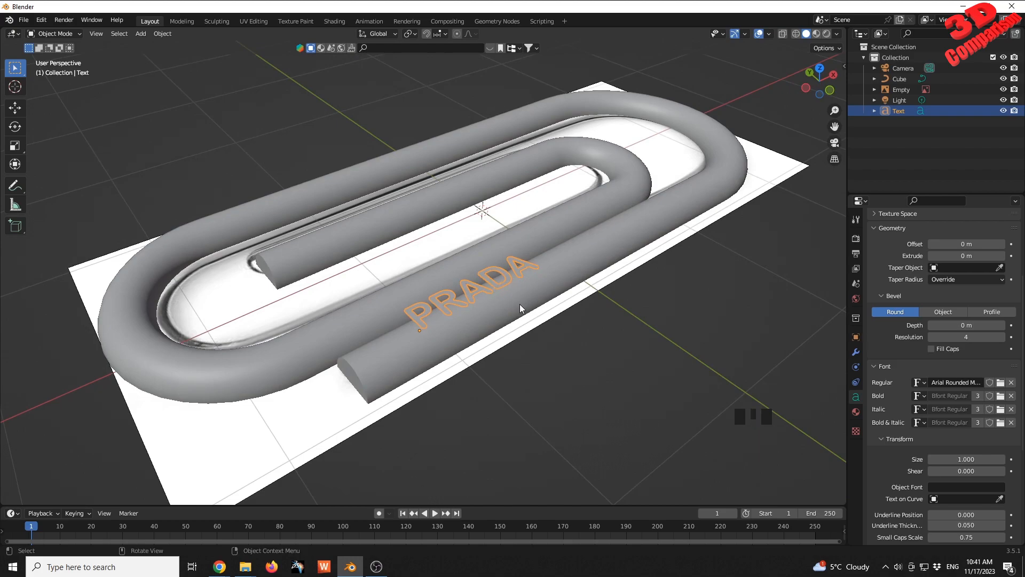
mouse_move(511, 308)
middle_mouse_down()
mouse_move(519, 271)
mouse_move(505, 309)
middle_mouse_up()
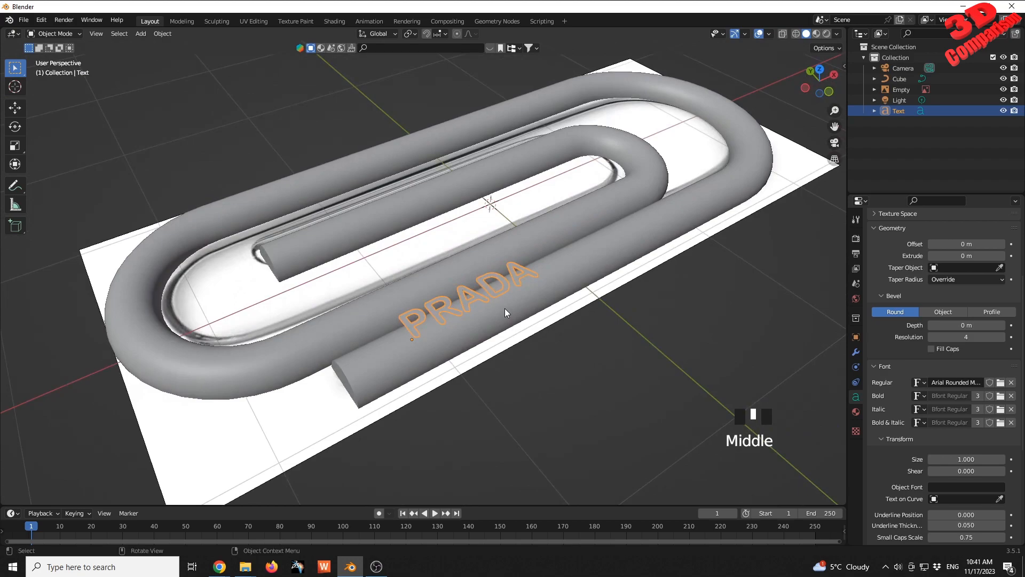
scroll(504, 309, "up", 2)
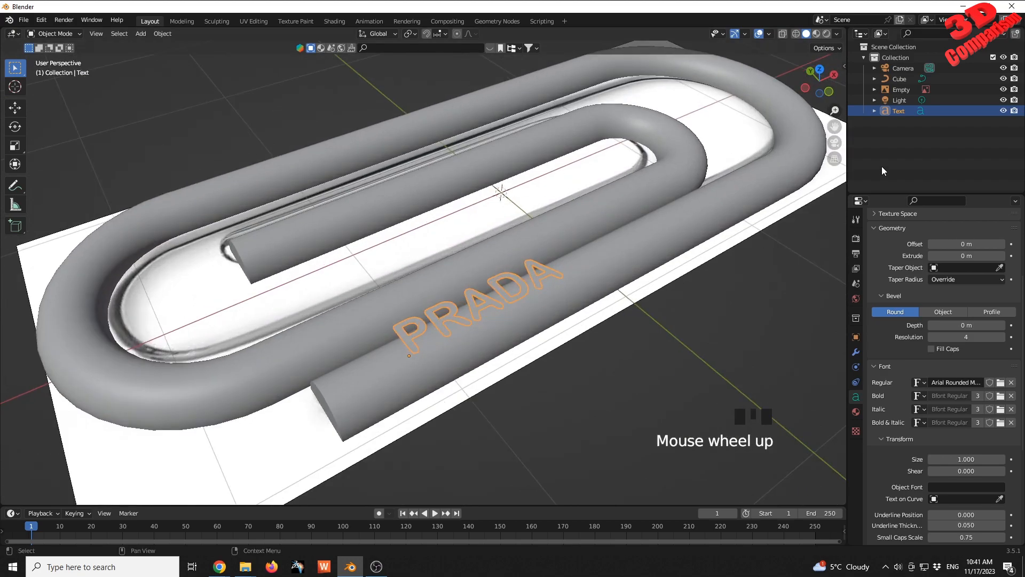
right_click(548, 274)
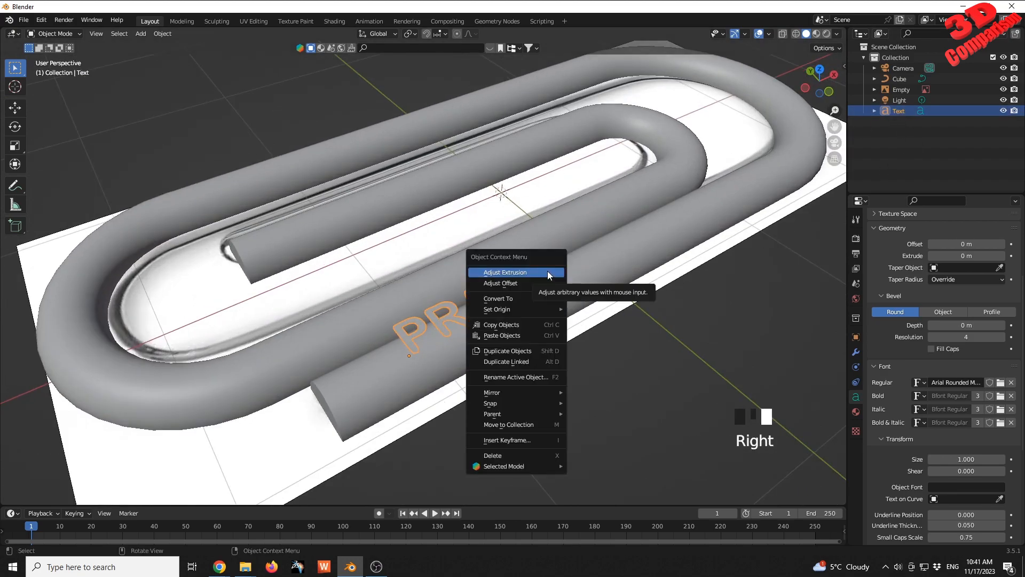
mouse_move(531, 296)
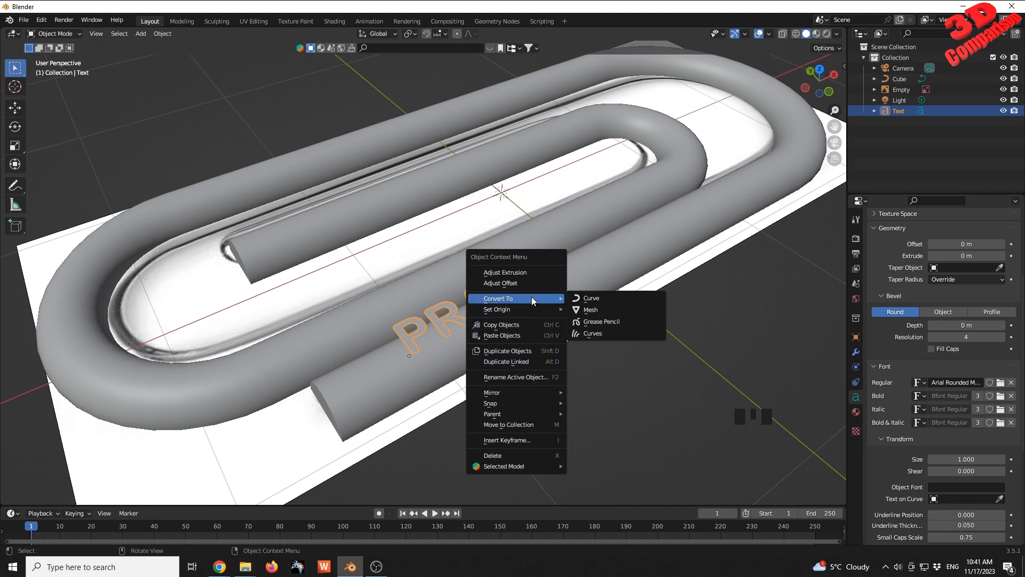
left_click(602, 310)
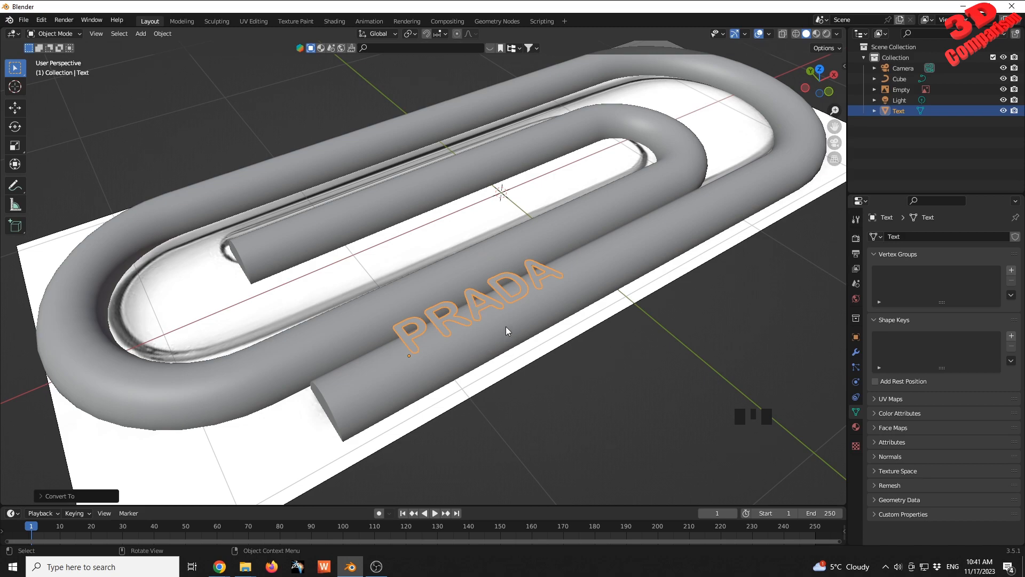
scroll(506, 326, "up", 2)
key("Tab")
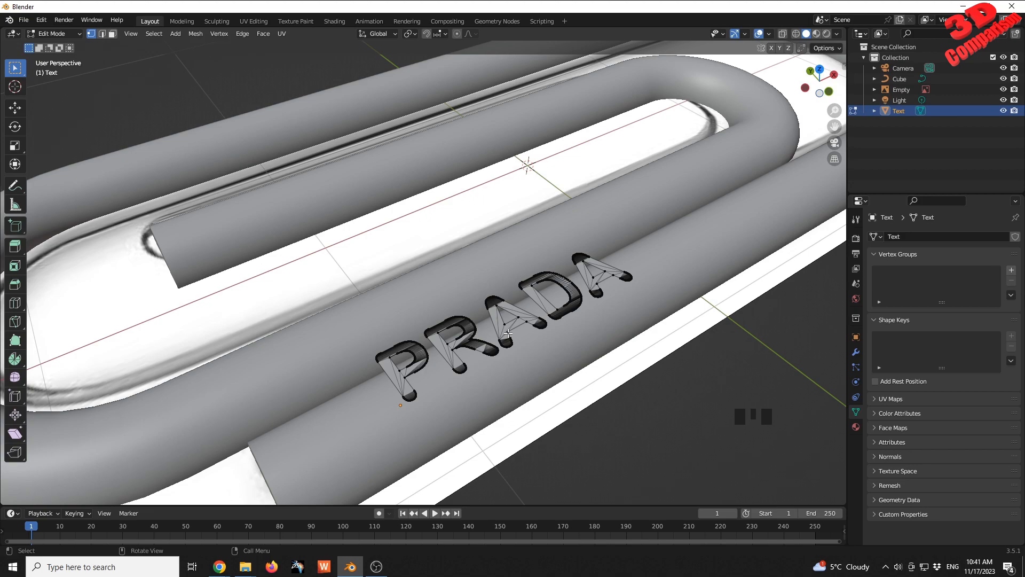
middle_click_drag(581, 316, 591, 334)
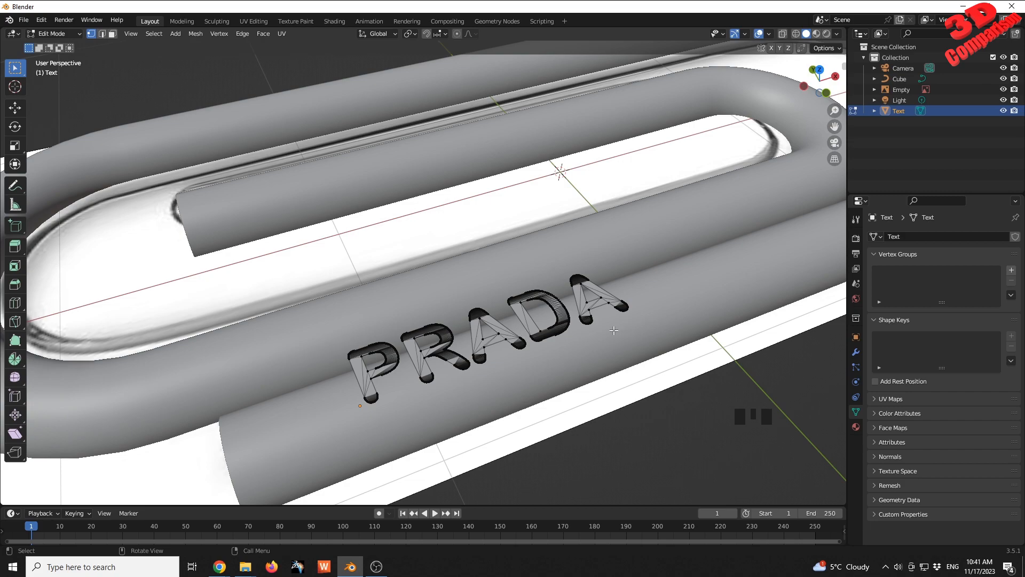
Return the PRADA mesh to Object Mode and add a Decimate modifier in Planar mode.
key("Tab")
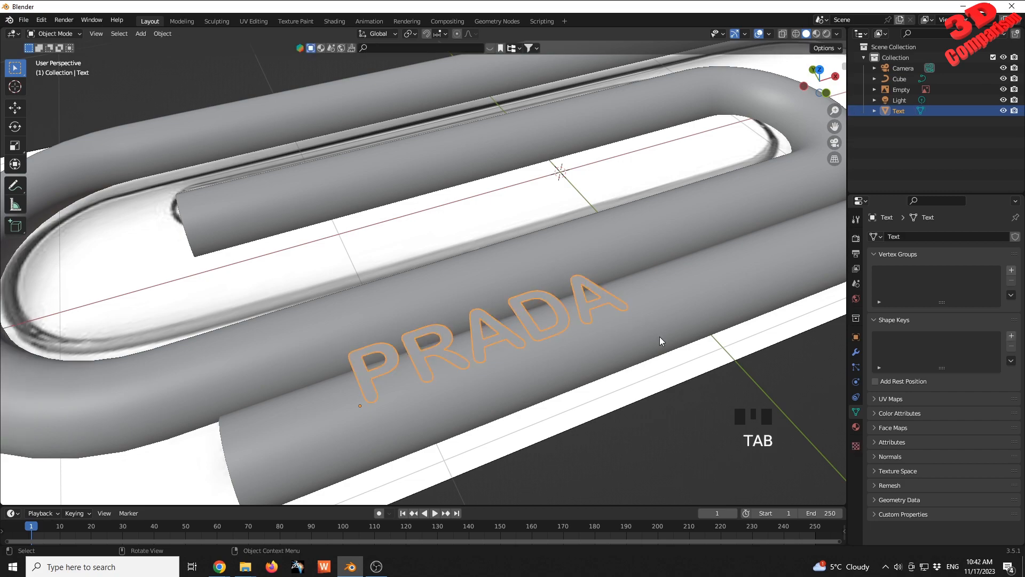
left_click(857, 353)
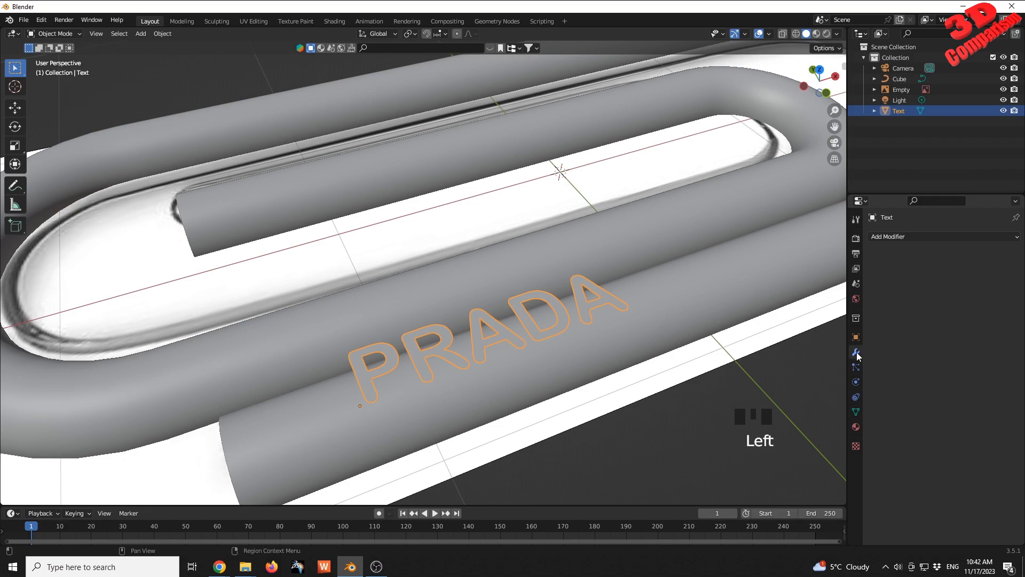
left_click(907, 237)
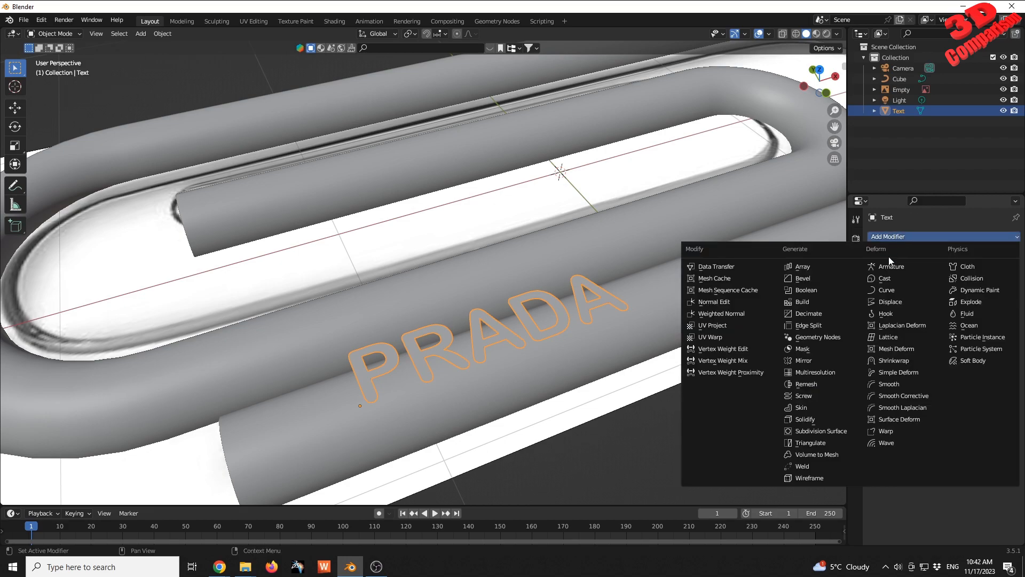
left_click(813, 316)
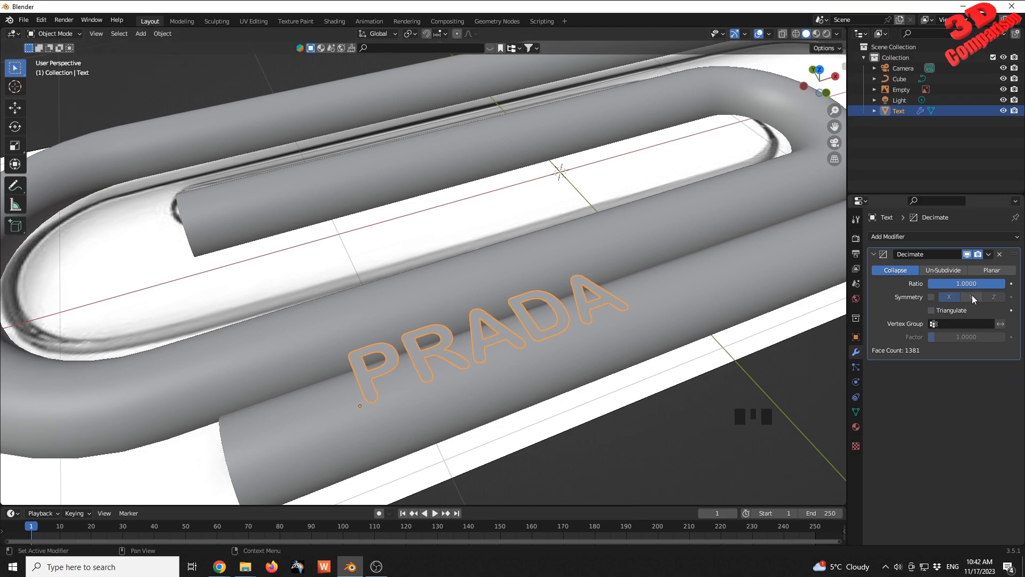
left_click(992, 270)
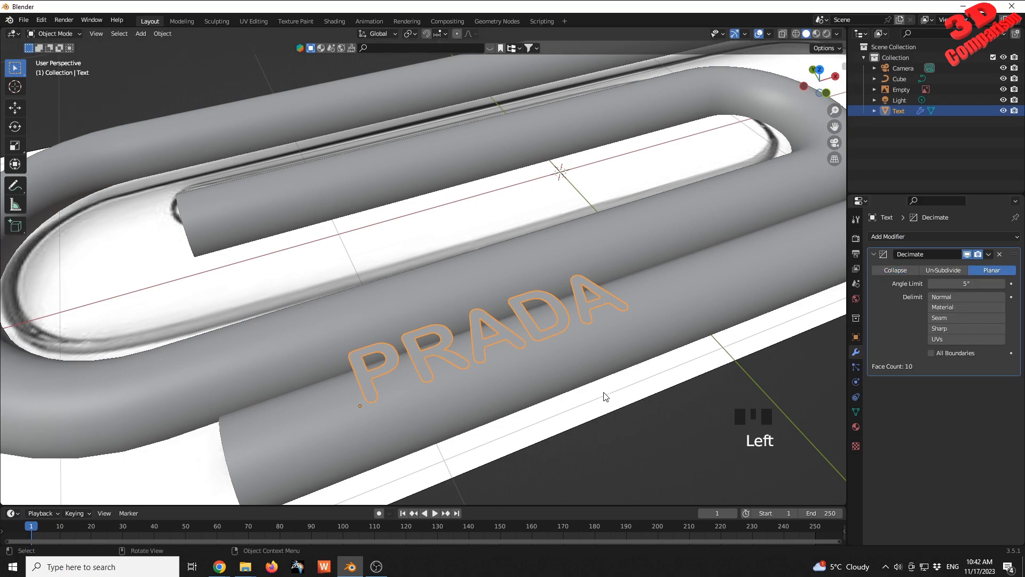
Check the lettering's topology in Edit Mode, and apply the Decimate modifier in Object Mode.
middle_click_drag(608, 399, 617, 399)
key("Tab")
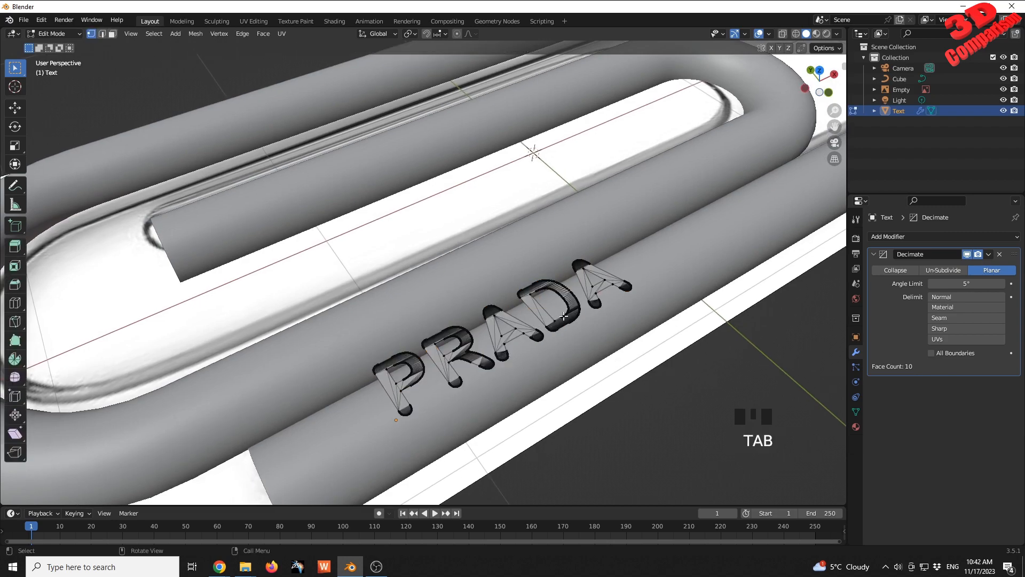
middle_click_drag(557, 308, 615, 313)
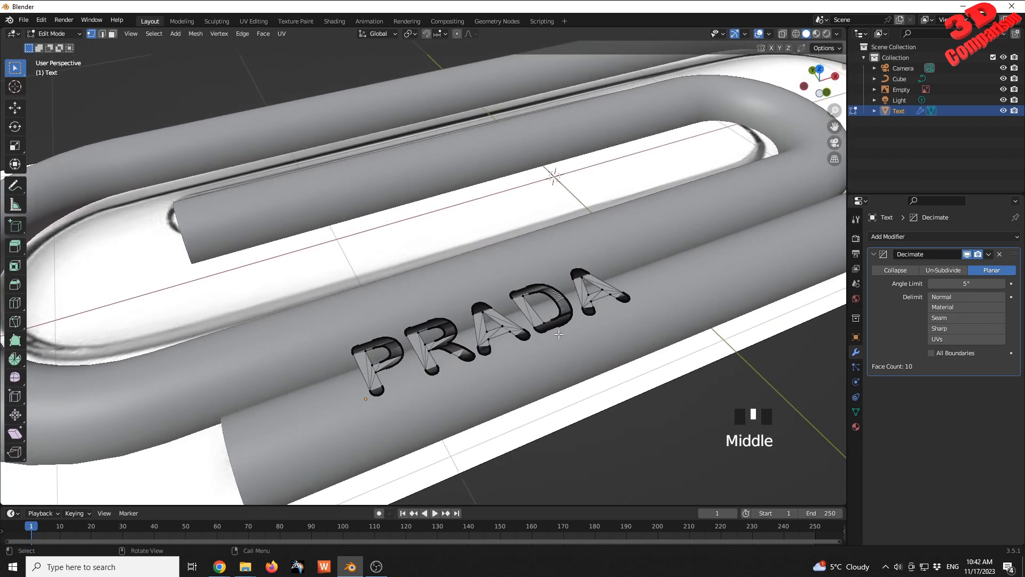
key("Tab")
left_click(988, 254)
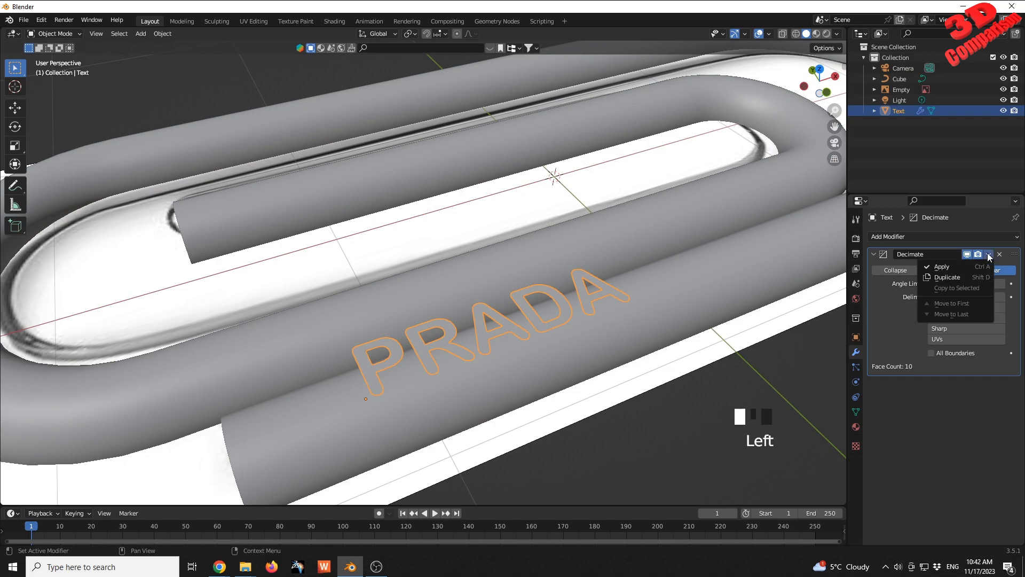
left_click(957, 267)
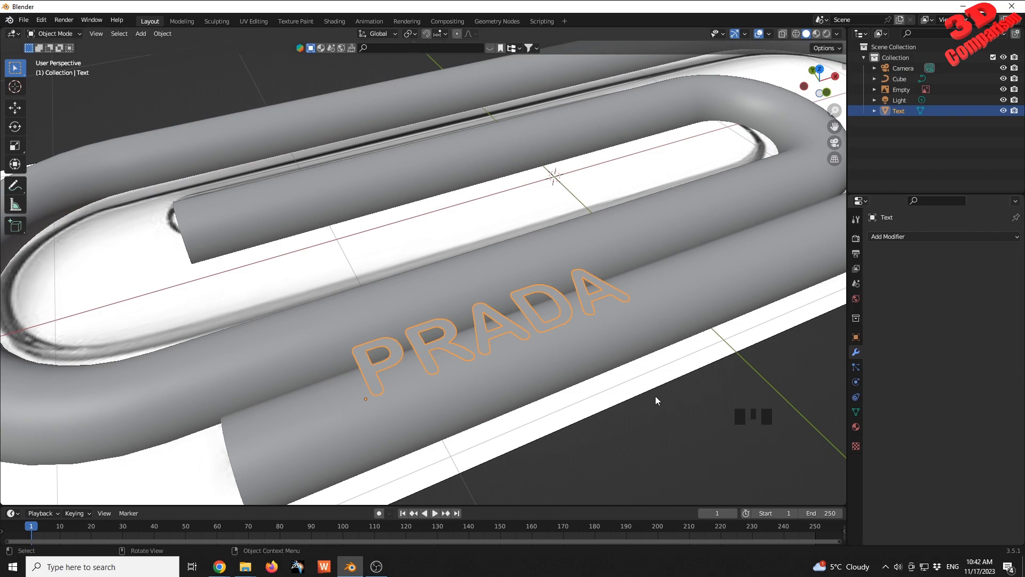
Select all of the lettering's geometry in Edit Mode and merge its vertices by distance at 0.01 m.
key("Tab")
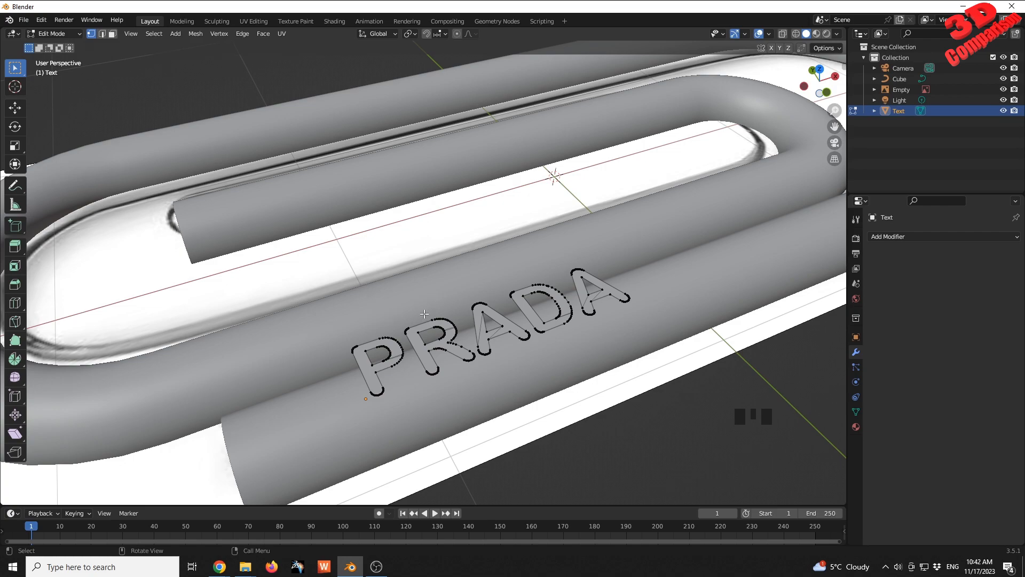
key("a")
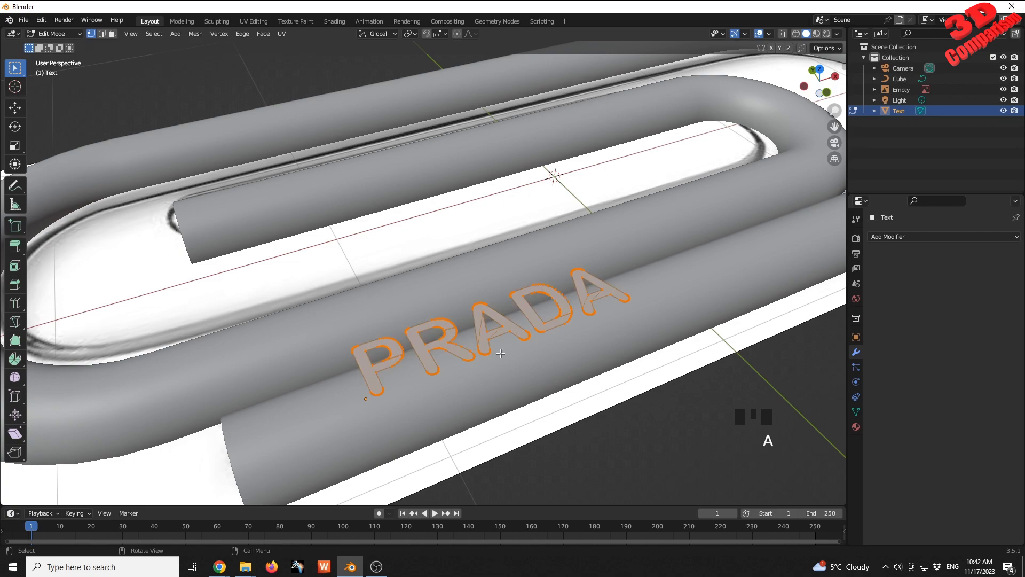
left_click(196, 33)
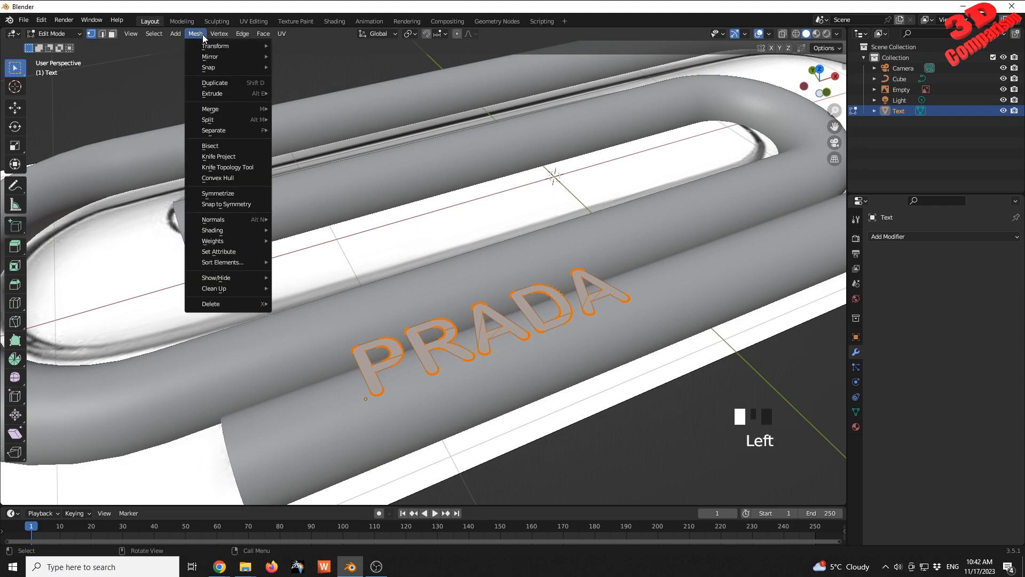
mouse_move(235, 110)
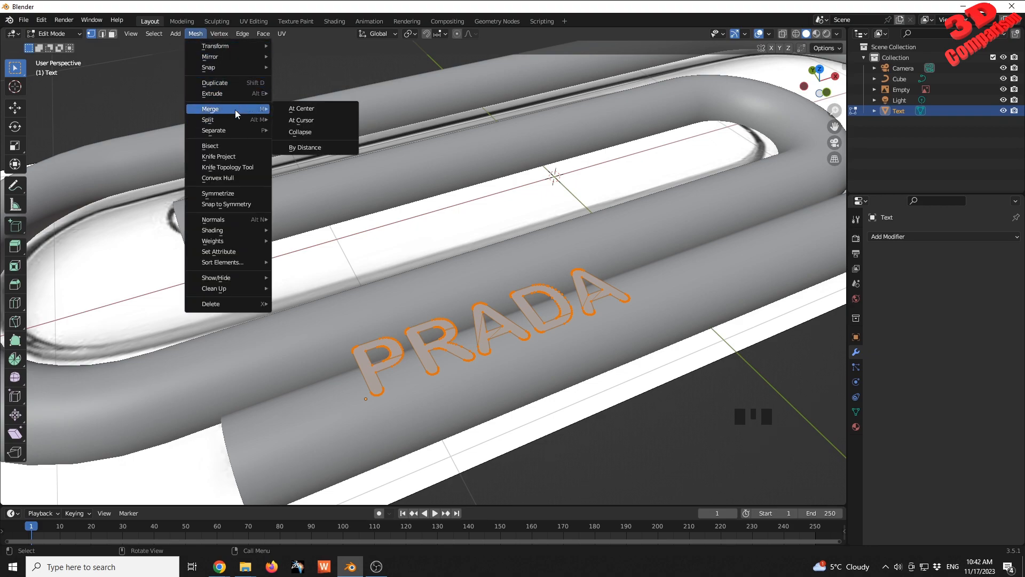
left_click(309, 149)
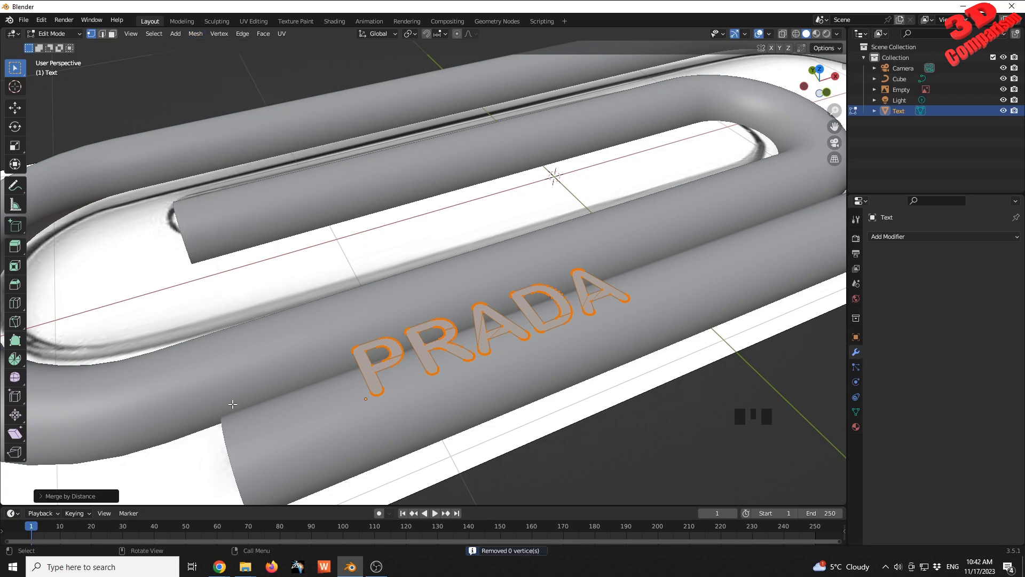
left_click(78, 496)
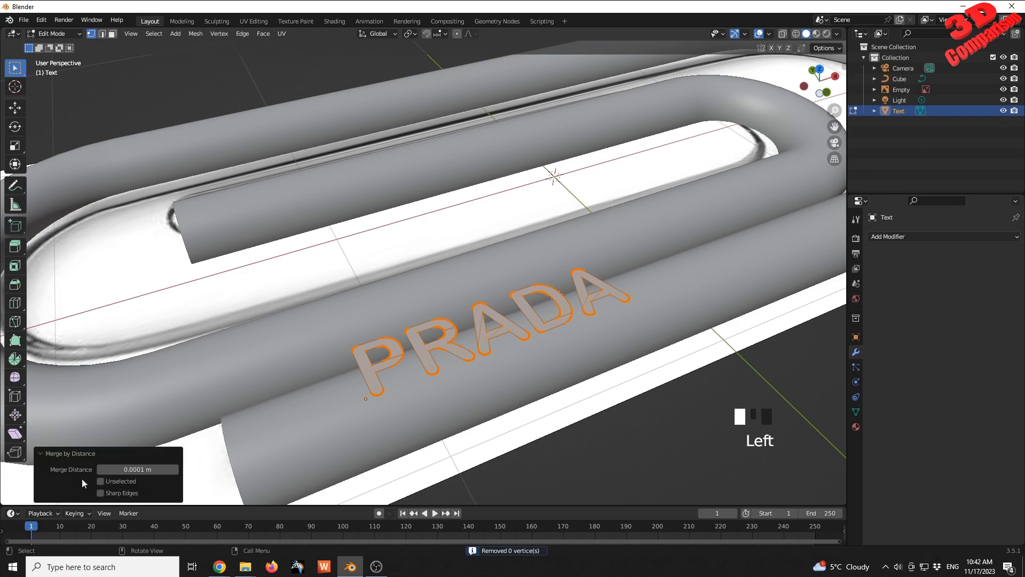
double_click(144, 469)
type("0.01")
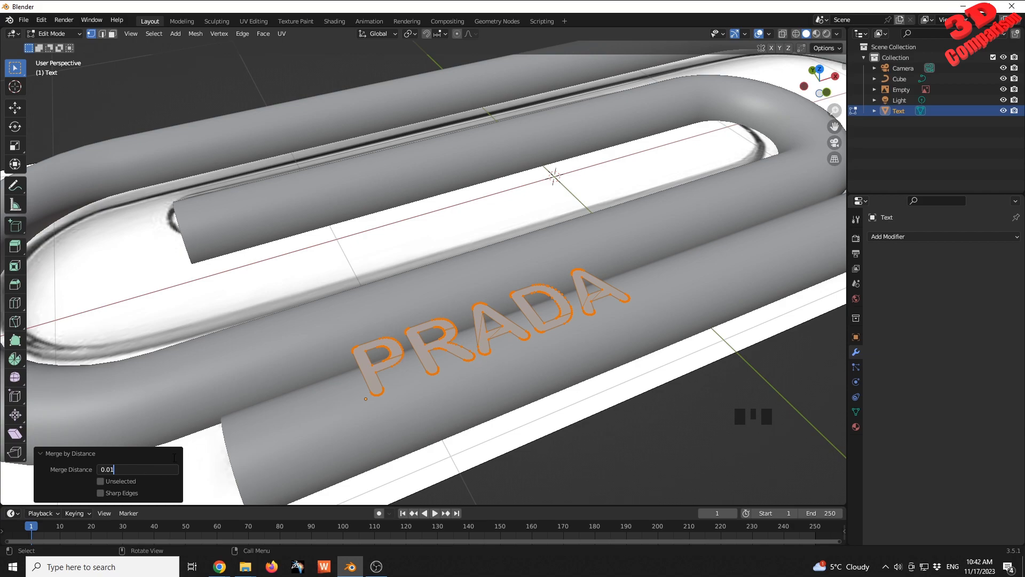
key("Return")
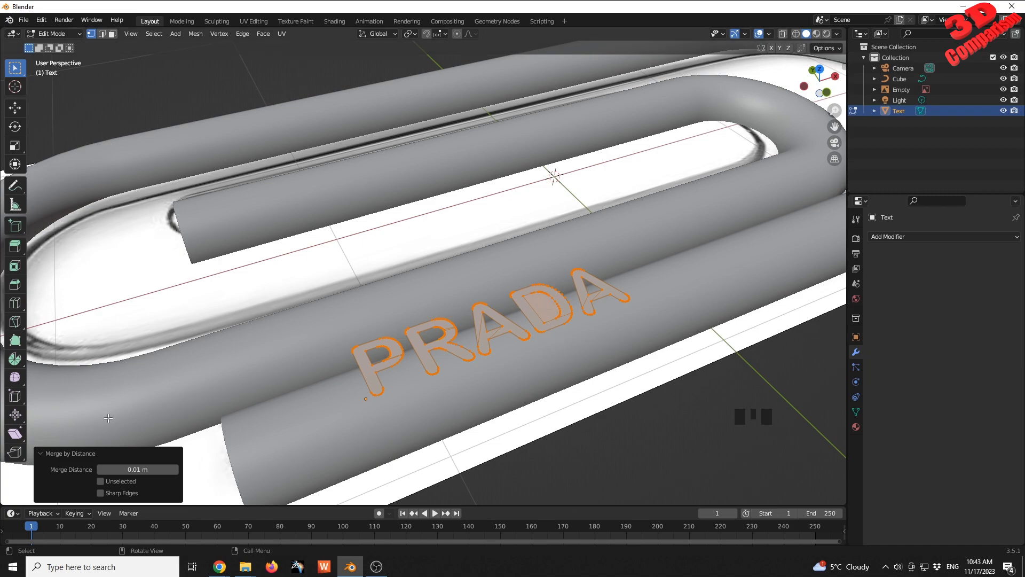
Run a Limited Dissolve on the whole lettering with a max angle of 10°.
left_click(198, 35)
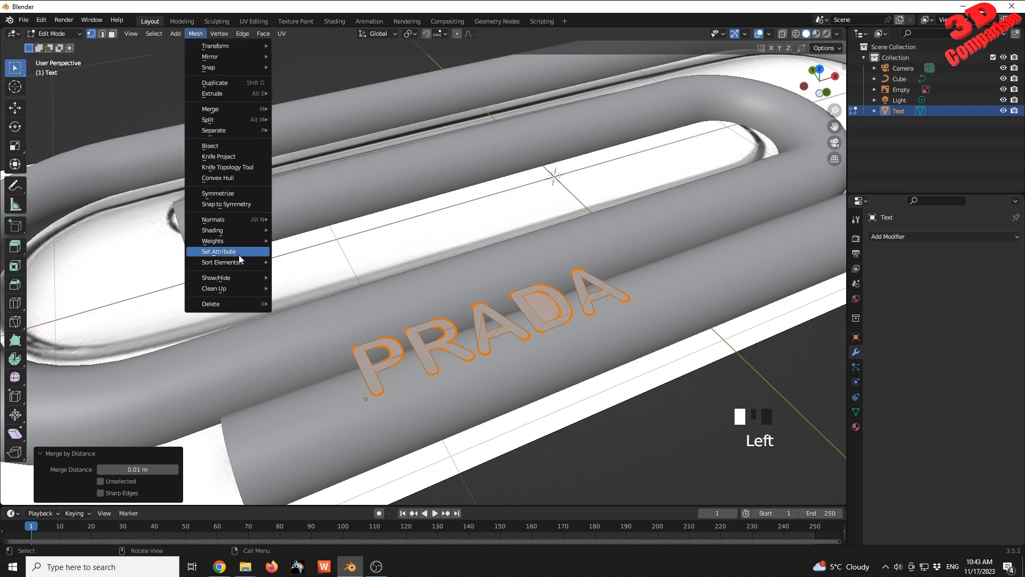
mouse_move(229, 303)
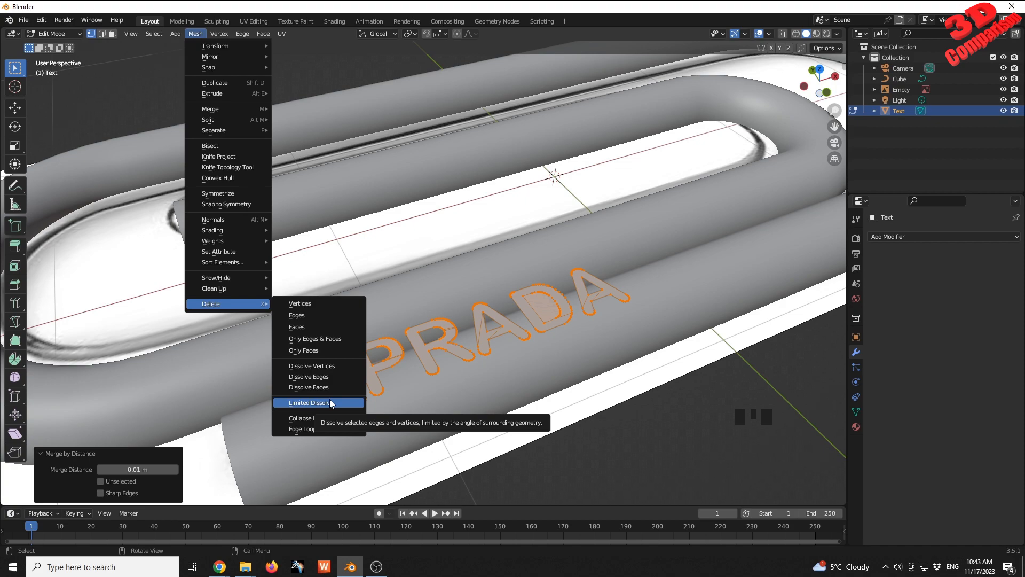
left_click(331, 403)
left_click(144, 426)
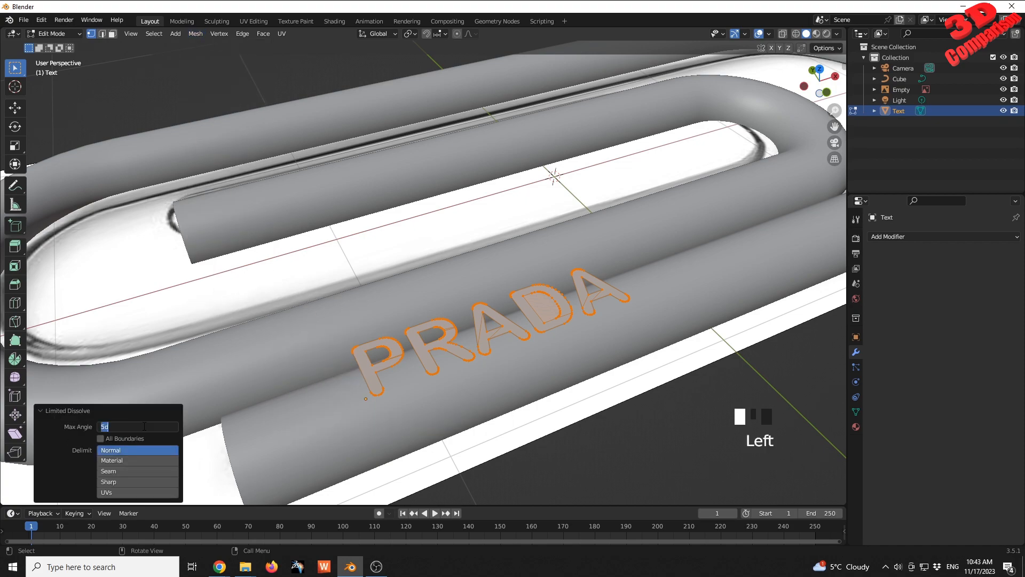
type("10")
key("Return")
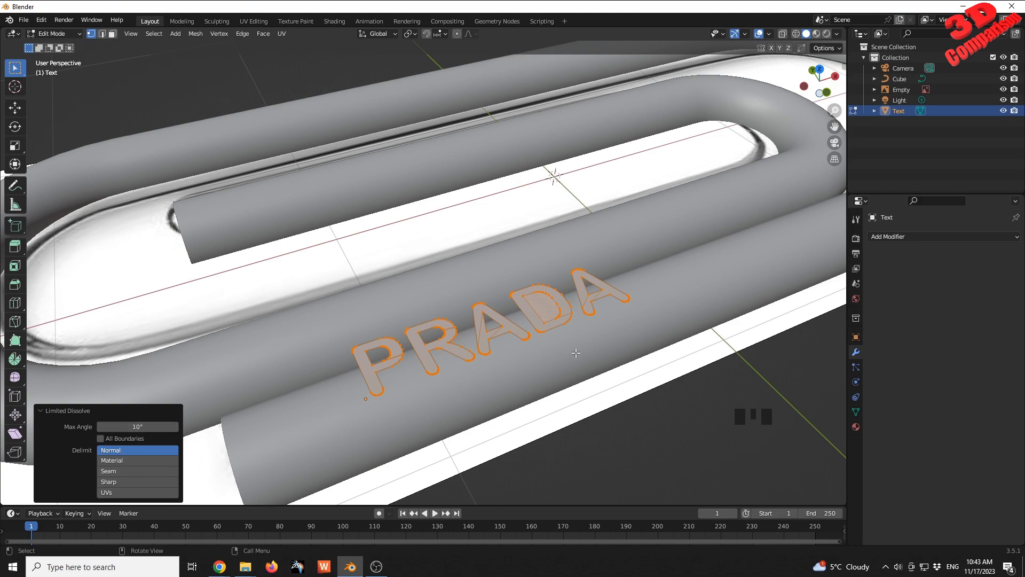
Examine the letter D of the PRADA lettering up close in Object Mode.
key("Tab")
left_click(551, 310)
left_click(551, 309)
middle_click_drag(551, 310, 533, 277)
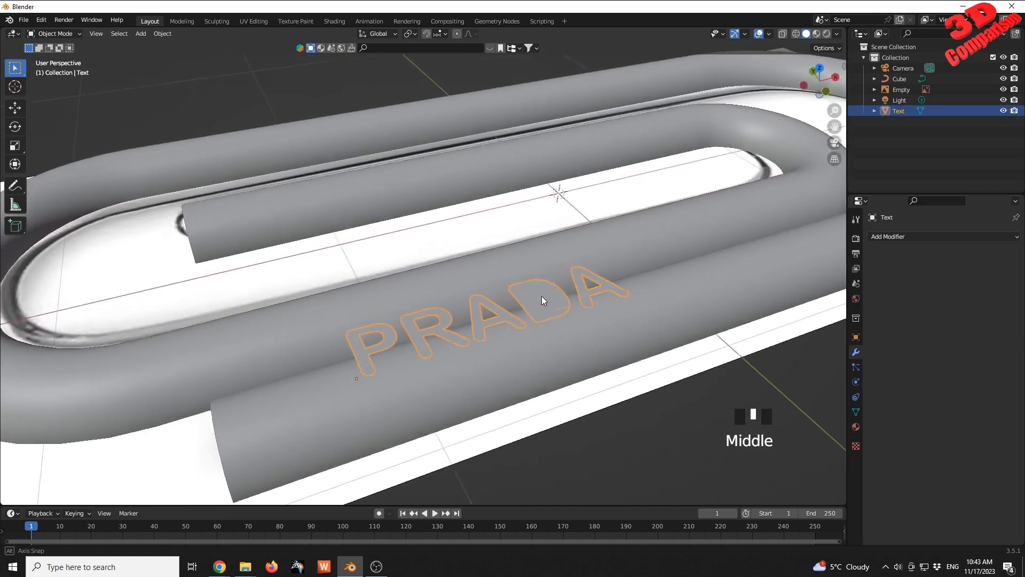
middle_click_drag(541, 296, 467, 286)
scroll(473, 305, "up", 5)
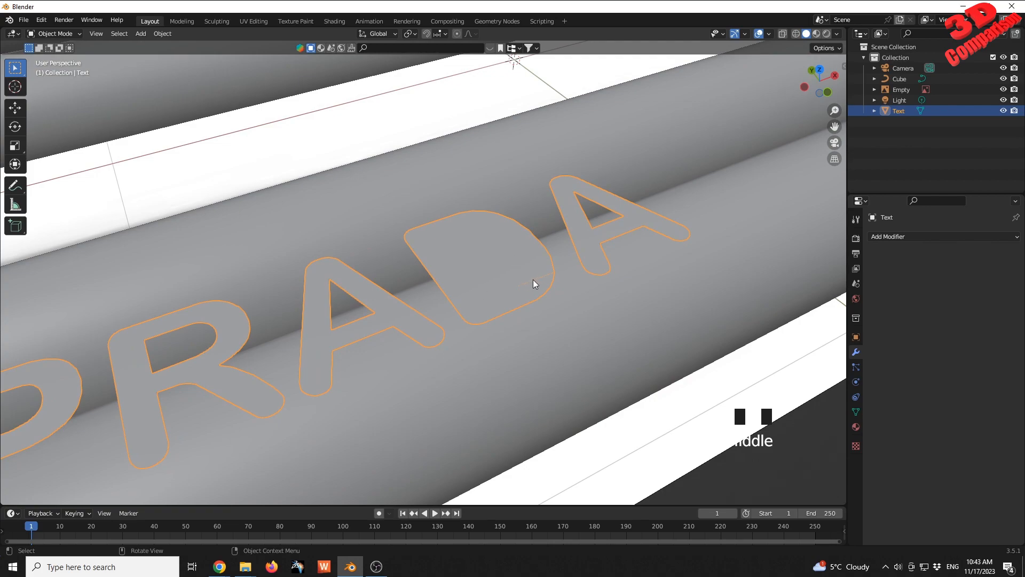
scroll(495, 245, "down", 5)
middle_click_drag(454, 256, 455, 289)
scroll(455, 289, "up", 3)
Enter Edit Mode on the lettering, clear the selection and switch to face selection.
key("Tab")
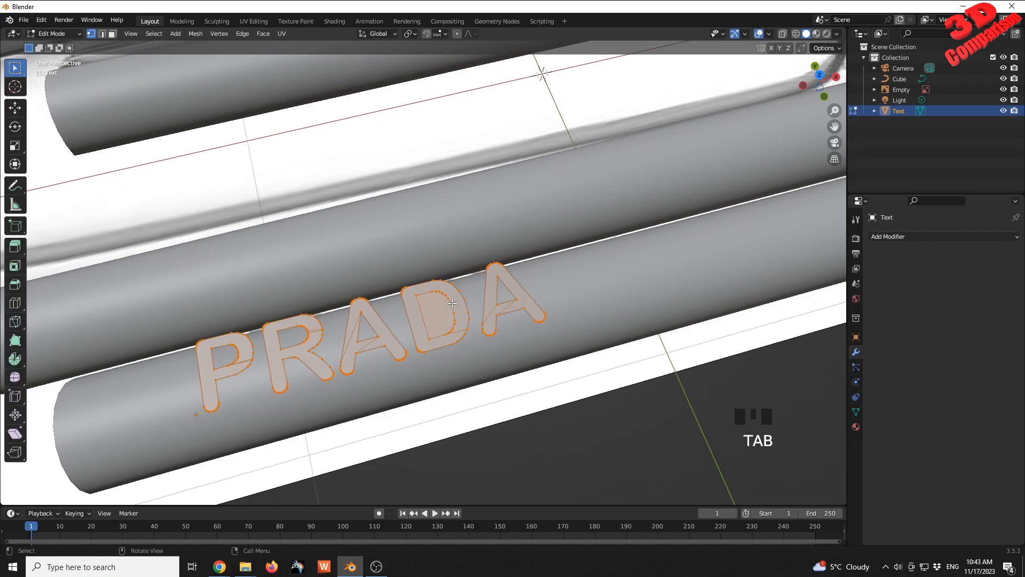
left_click(440, 315)
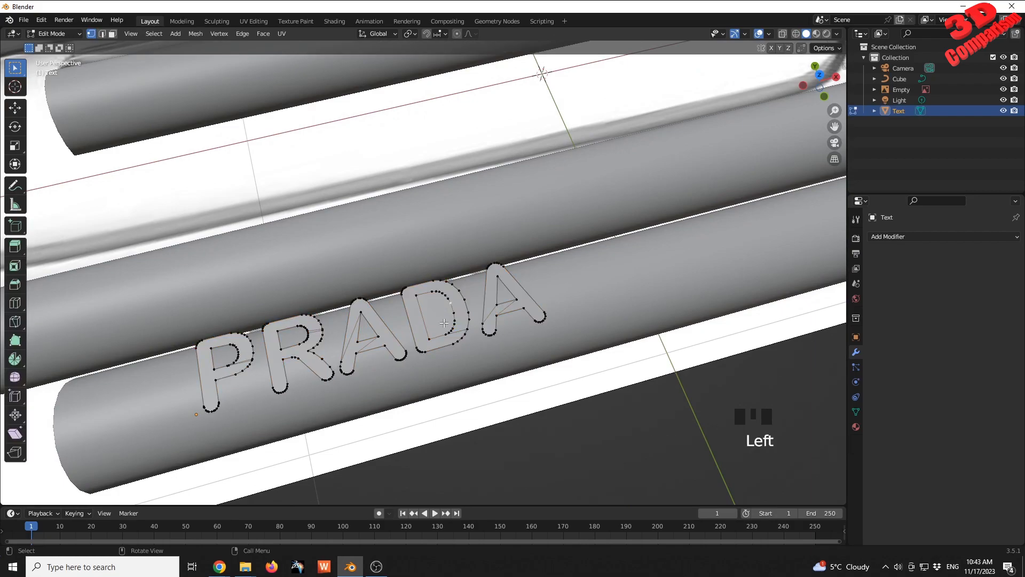
left_click(112, 33)
Try to delete the face filling the letter D, and undo the deletion.
left_click(427, 302)
mouse_move(438, 315)
middle_mouse_down()
mouse_move(449, 267)
mouse_move(438, 308)
middle_mouse_up()
key("Delete")
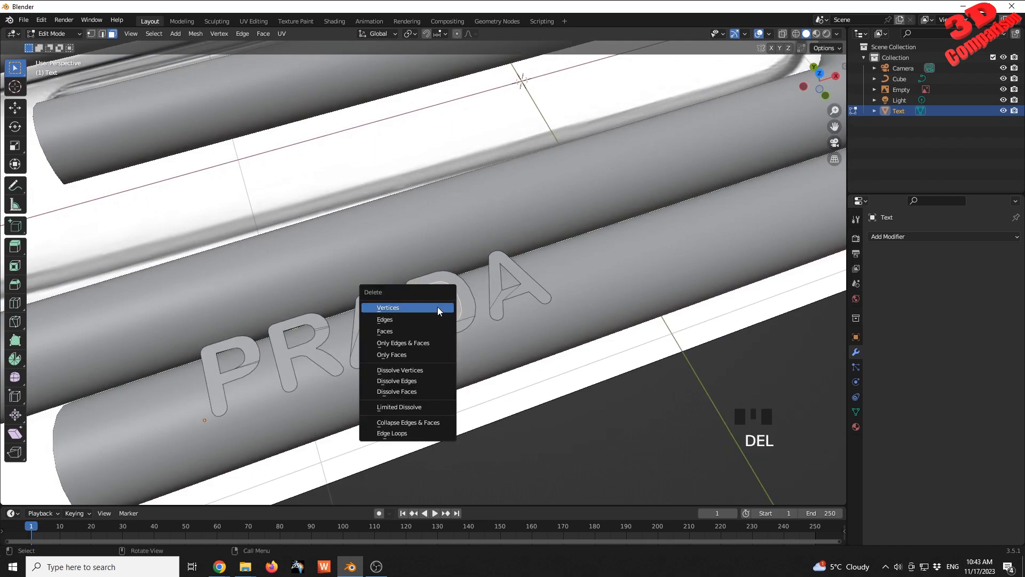
left_click(427, 332)
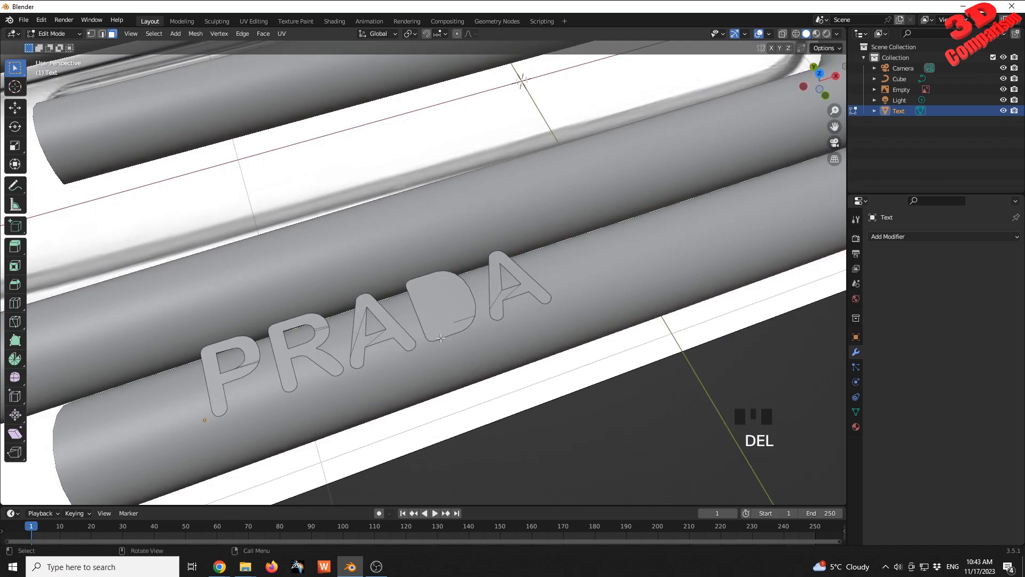
left_click(443, 303)
key("ctrl+z")
left_click(443, 303)
key("ctrl+z")
key("ctrl+z")
Examine the overlapping faces of the letter D in both Edit Mode and Object Mode.
left_click(540, 425)
scroll(478, 330, "up", 3)
mouse_move(468, 299)
middle_mouse_down()
mouse_move(459, 256)
mouse_move(457, 299)
middle_mouse_up()
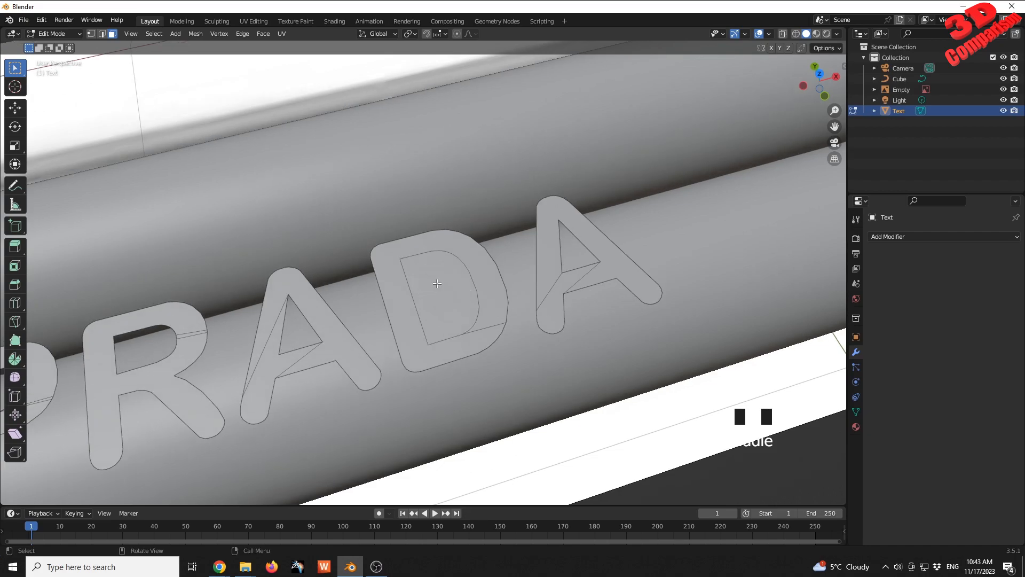
left_click(439, 282)
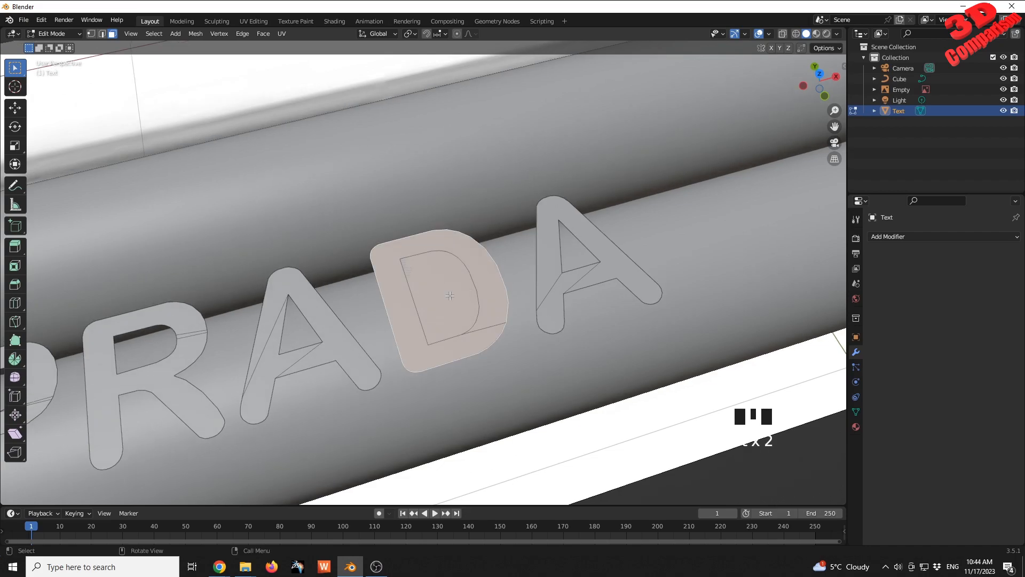
scroll(440, 282, "down", 4)
key("Tab")
left_click(517, 382)
middle_click_drag(517, 383, 464, 245)
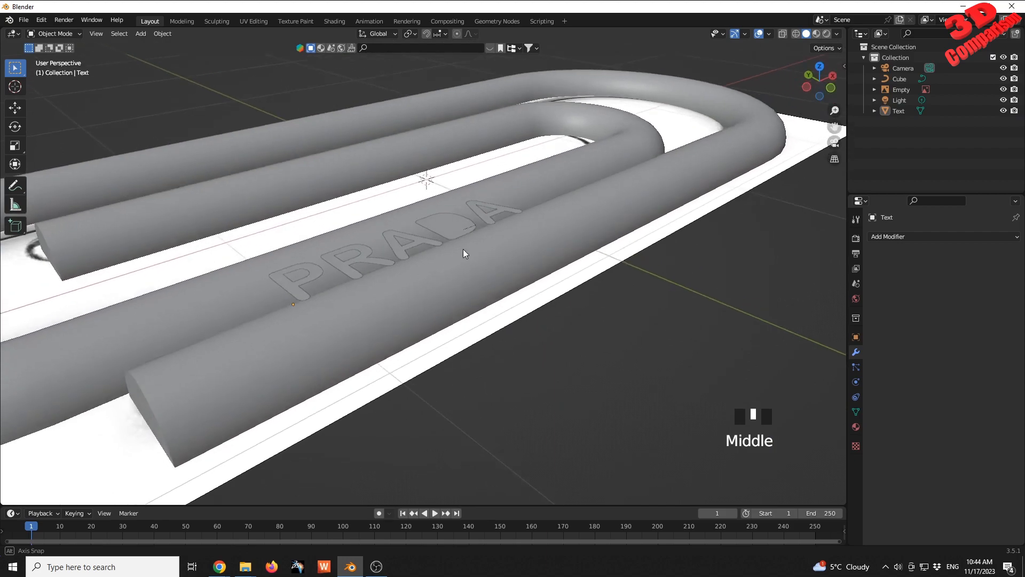
scroll(440, 276, "up", 4)
left_click(469, 268)
key("Tab")
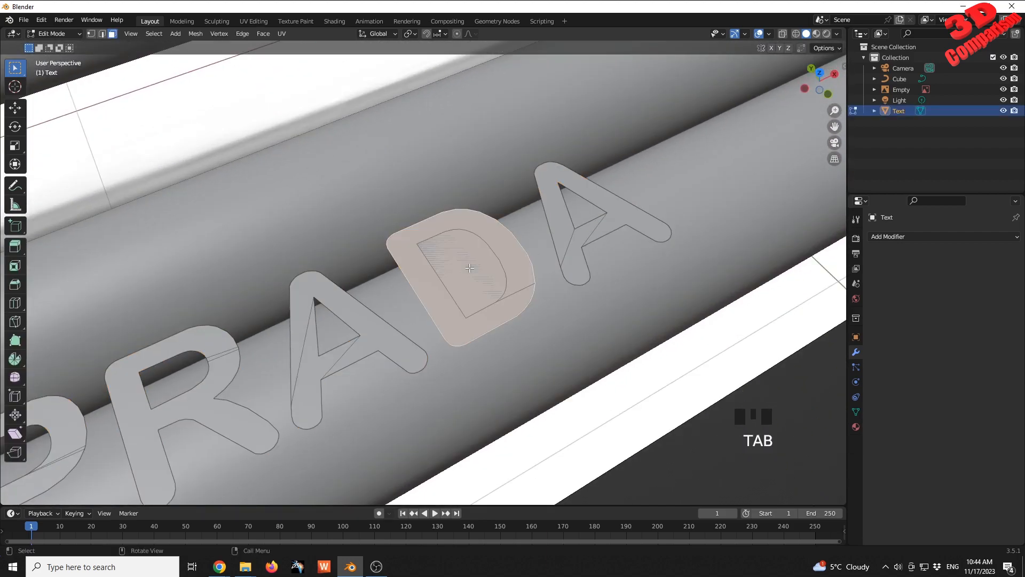
Select the D's outer face and try moving it away from the inner one, cancelling the move.
left_click(472, 256)
left_click(473, 256)
scroll(507, 302, "down", 2)
left_click(571, 421)
left_click(448, 261)
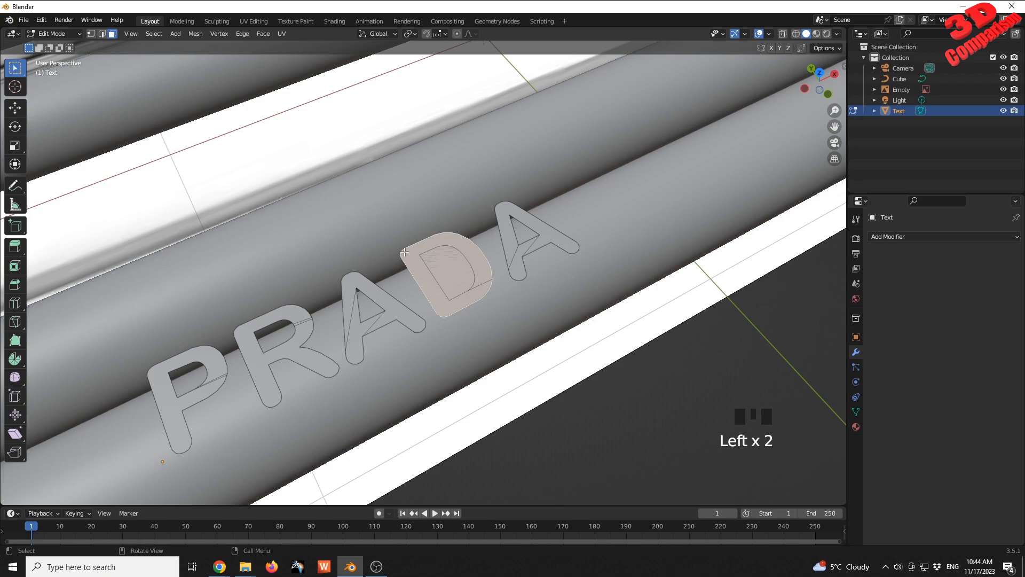
key("g")
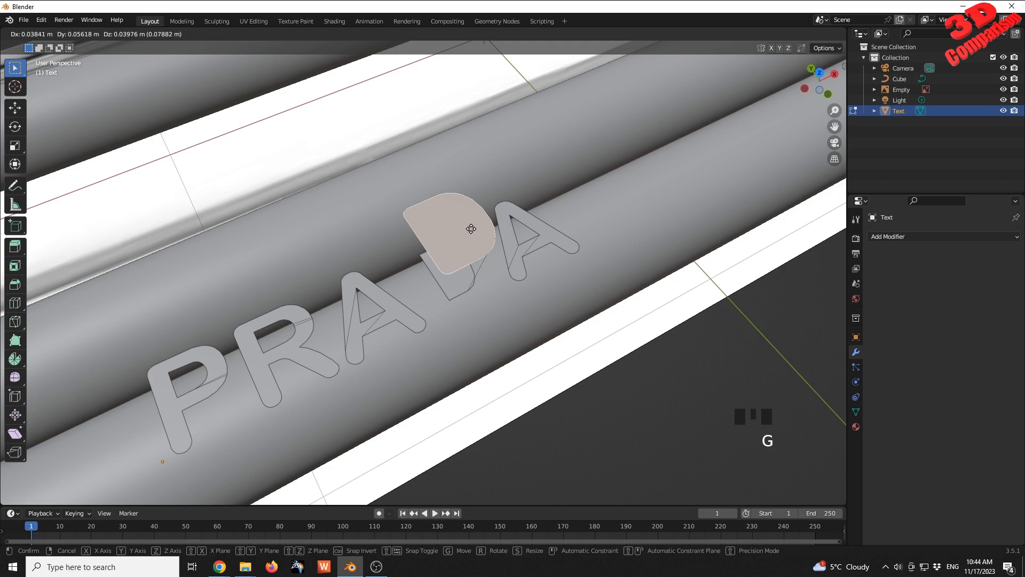
right_click(471, 229)
Select the D's inner face and test it with a trial move, cancelling the move.
left_click(464, 277)
middle_click_drag(468, 281, 460, 203)
left_click(450, 167)
middle_click_drag(454, 153, 452, 209)
key("g")
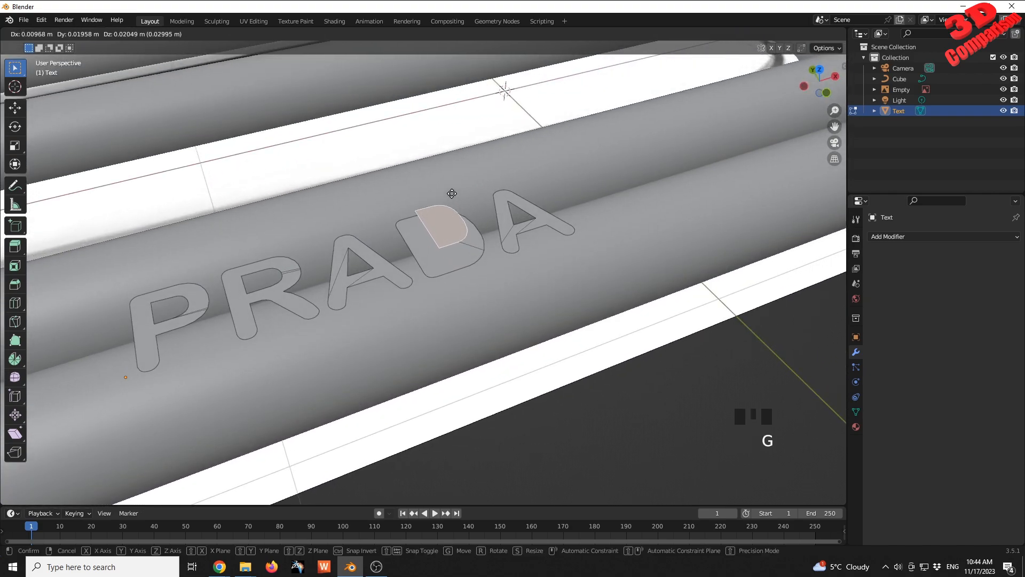
right_click(452, 193)
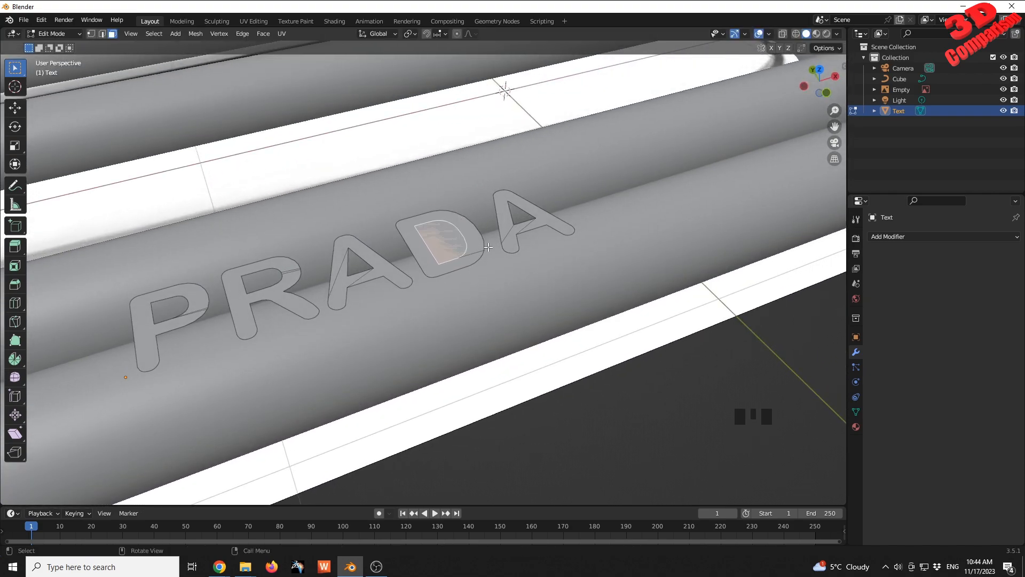
Separate the selected inner face of the letter D from the lettering mesh into its own object.
scroll(477, 249, "down", 1)
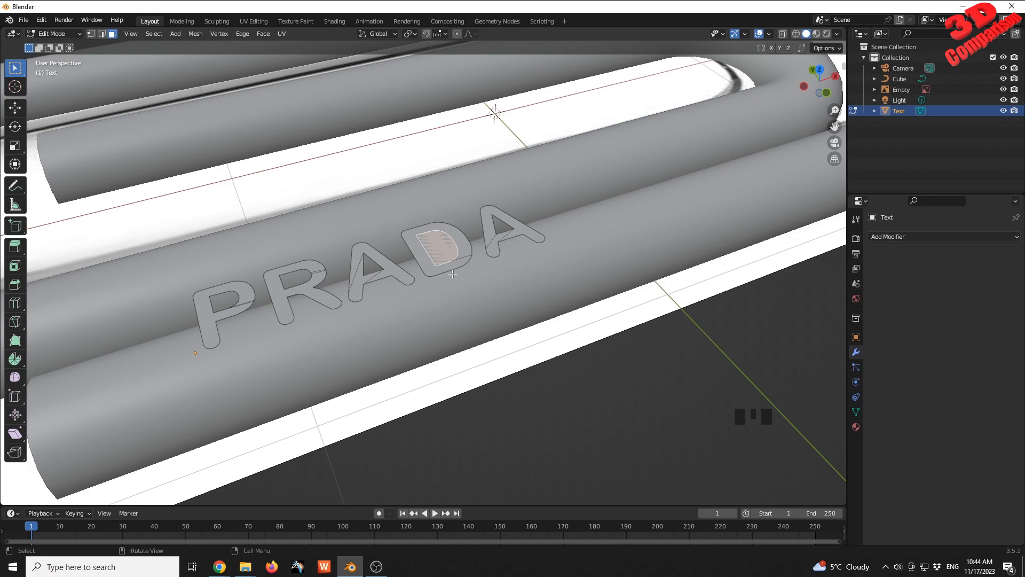
key("p")
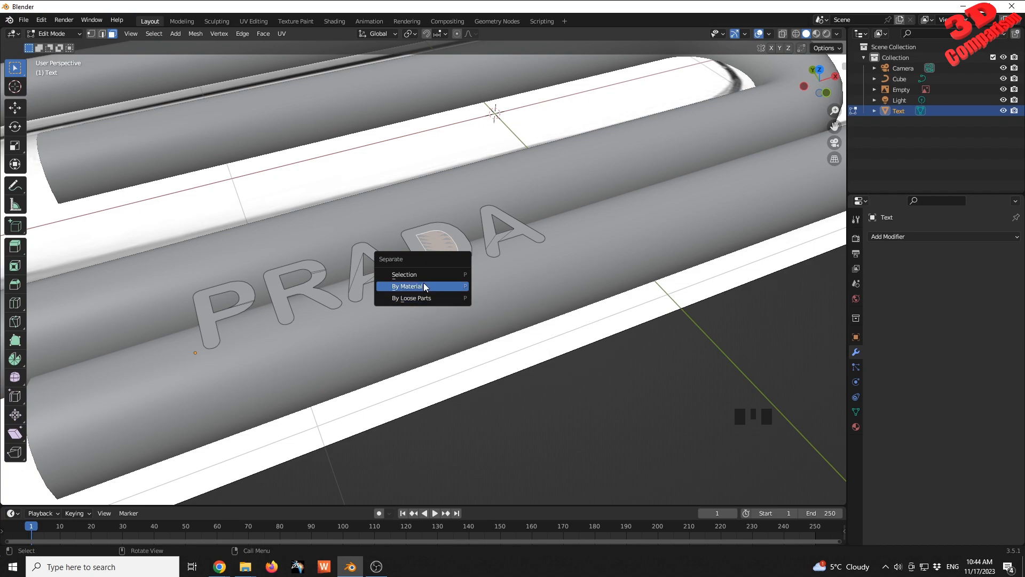
left_click(429, 274)
left_click(898, 111)
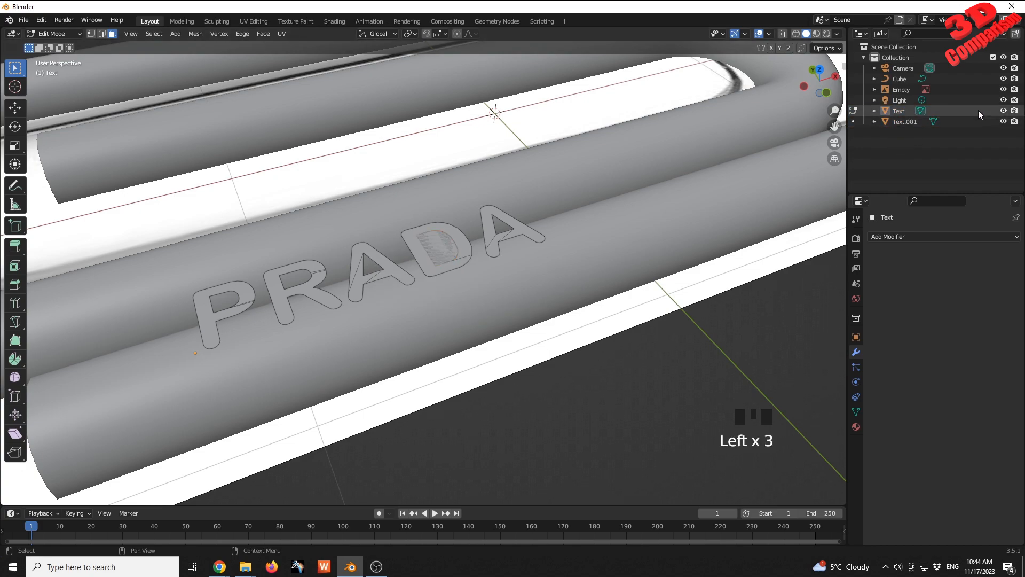
Toggle the visibility of the lettering and the separated D face to tell them apart, and switch to Object Mode.
left_click(1004, 110)
left_click(1004, 110)
left_click(1004, 121)
left_click(1005, 121)
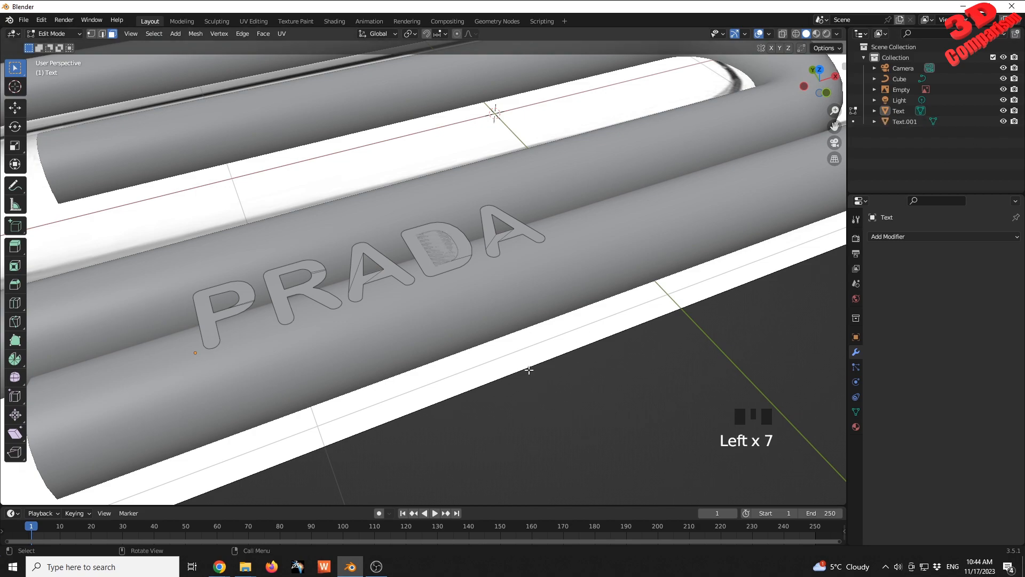
key("Tab")
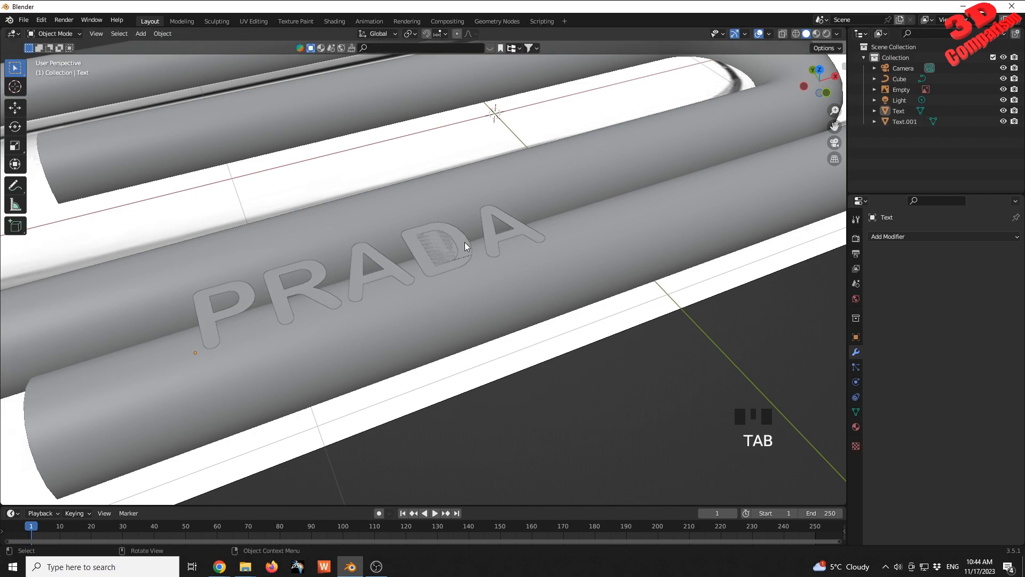
Add a Solidify modifier with a thickness of 0.3 m to the PRADA lettering.
left_click(901, 111)
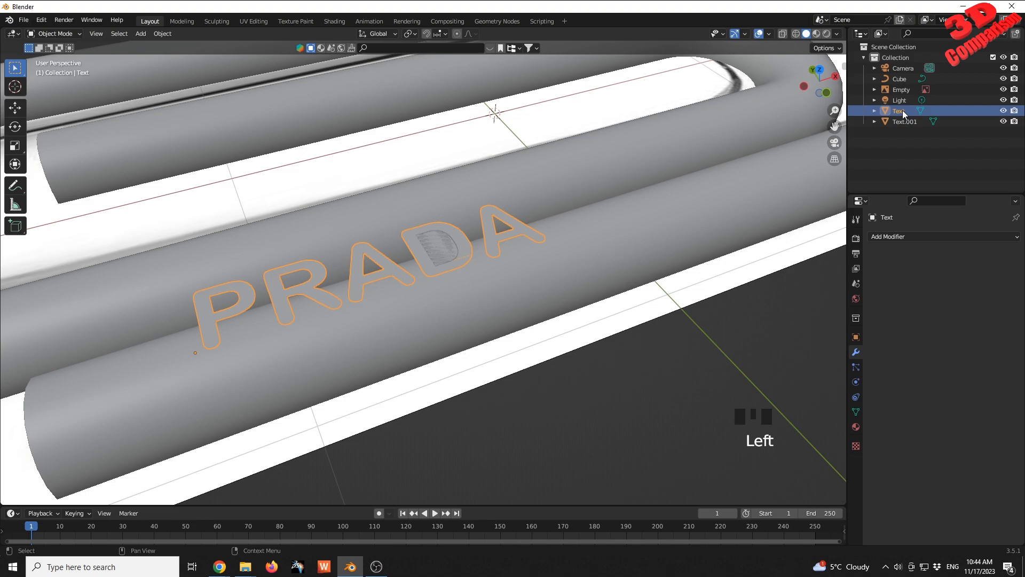
left_click(908, 235)
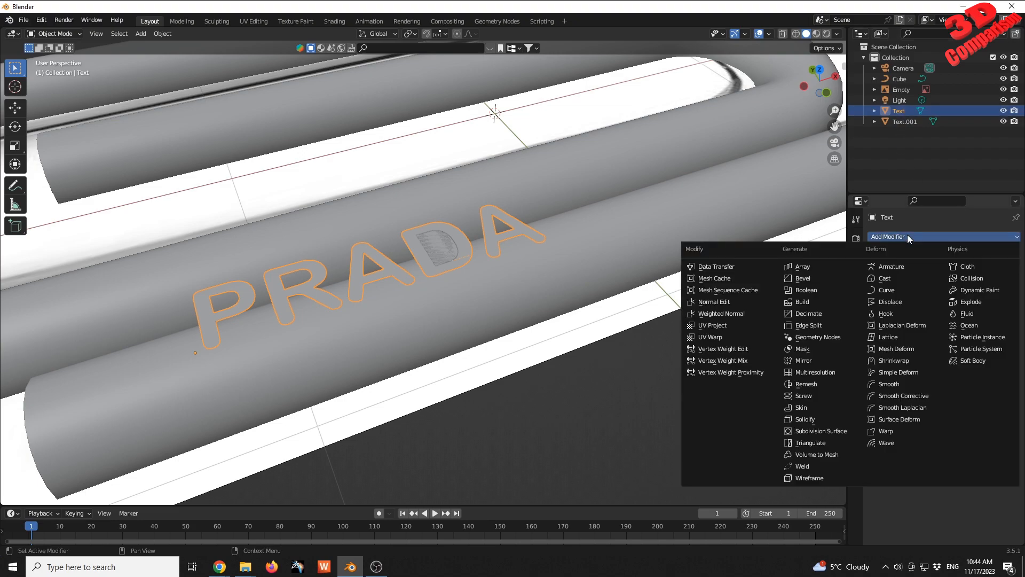
left_click(823, 419)
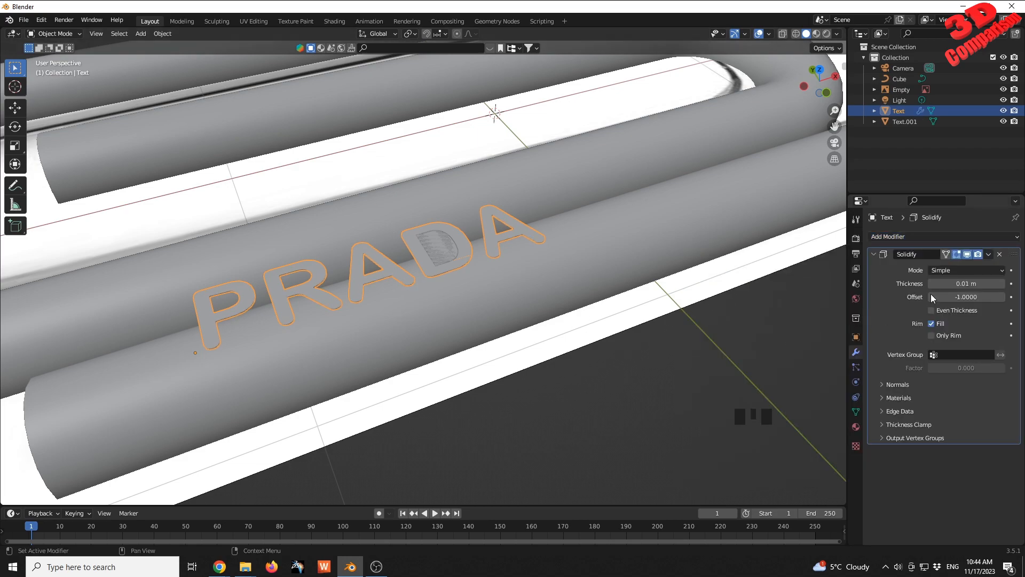
left_click(958, 283)
type("0.3")
key("Return")
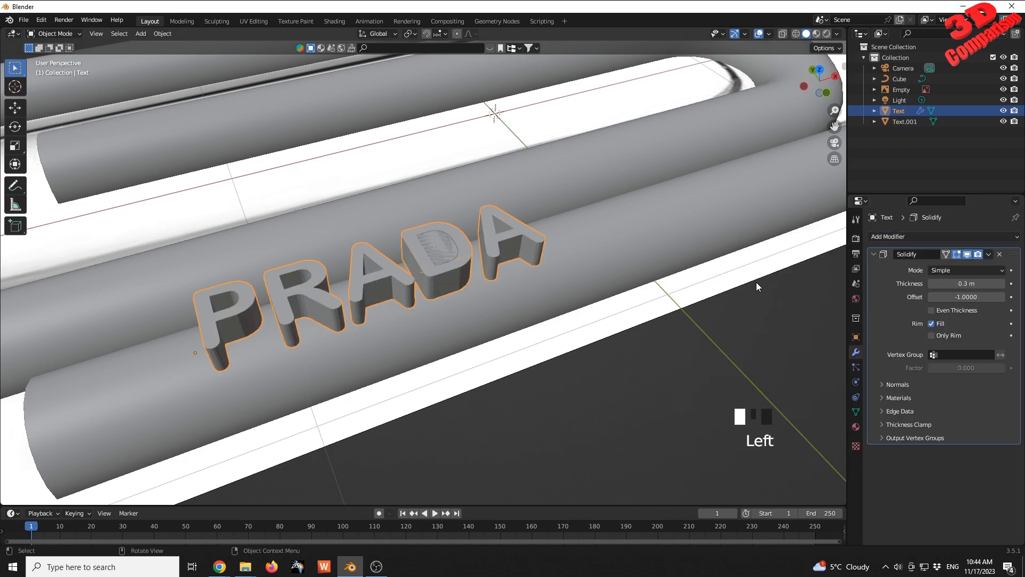
middle_click_drag(438, 281, 462, 281)
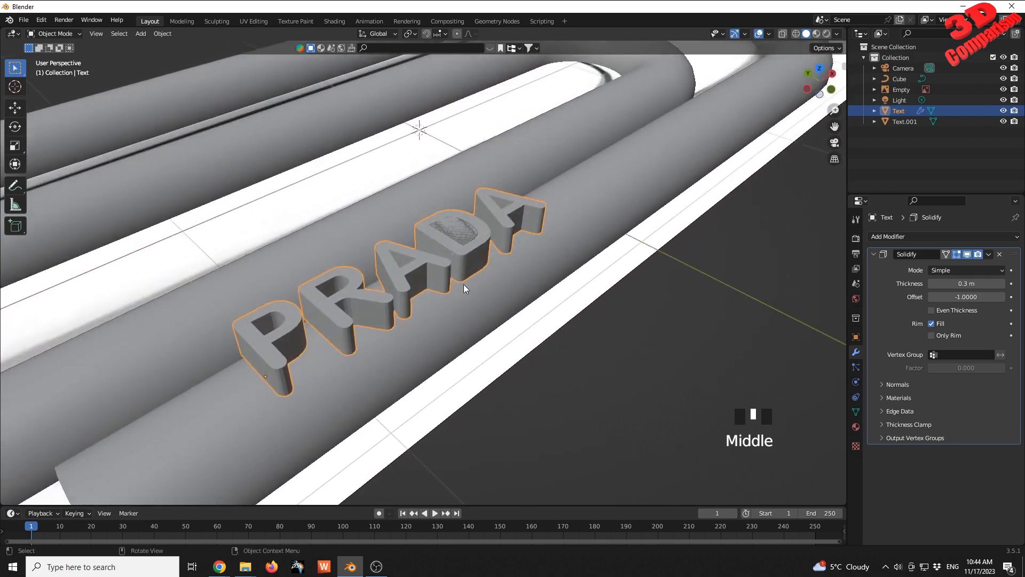
left_click(568, 382)
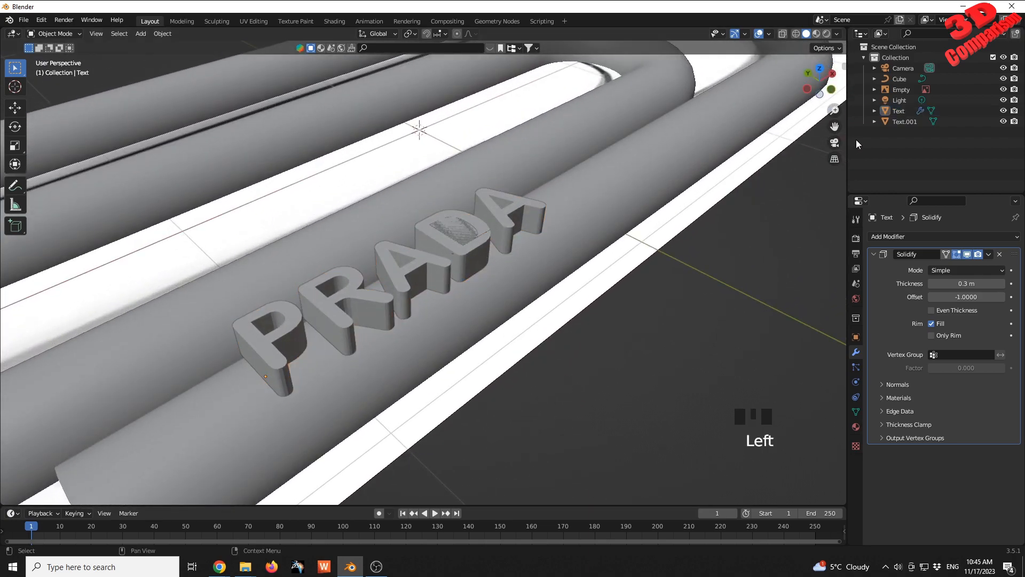
Add a Solidify modifier to the separated D face and set its thickness to 0.5 m.
left_click(900, 121)
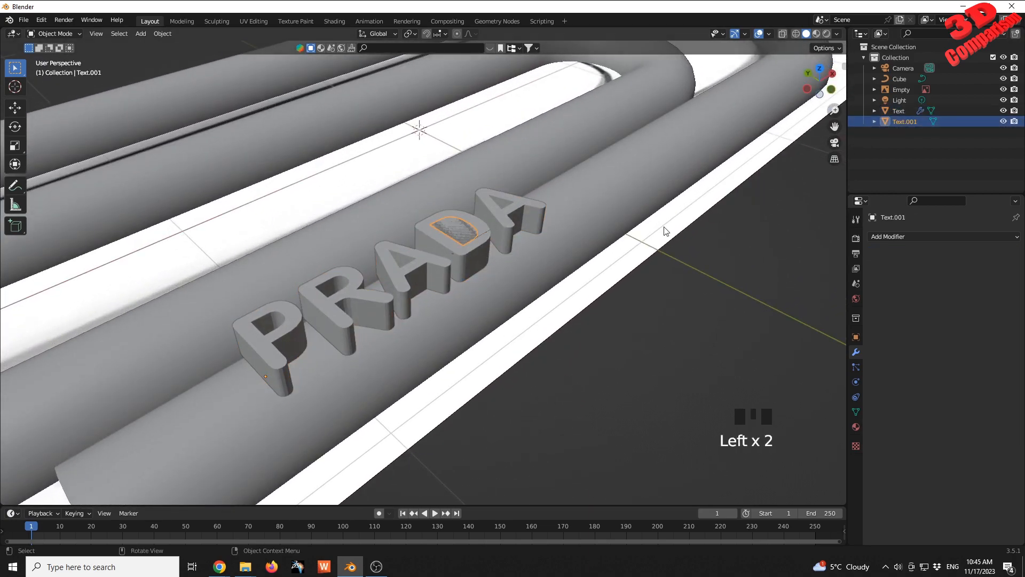
left_click(909, 236)
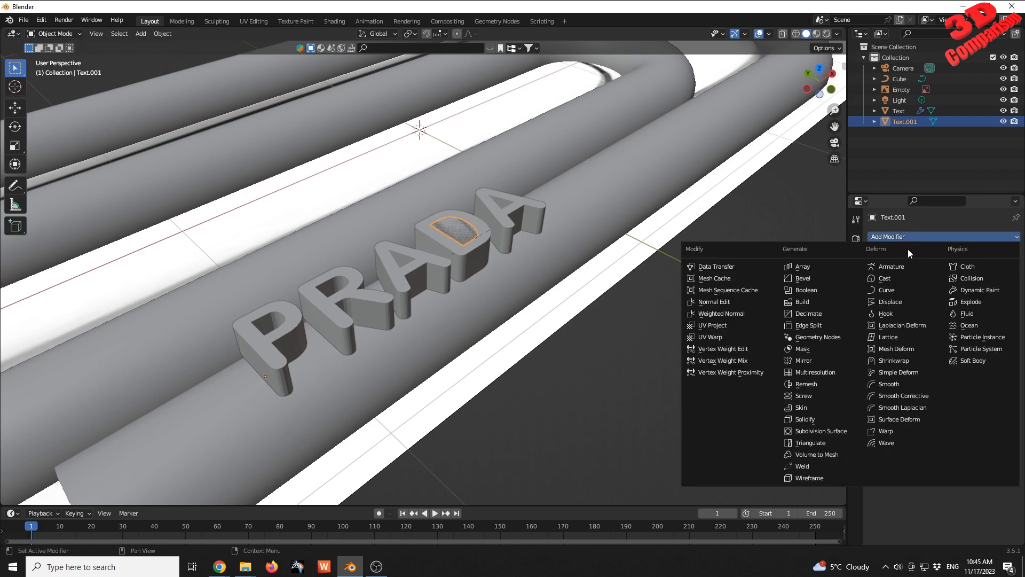
left_click(815, 419)
left_click(968, 283)
type("0.4")
key("Return")
middle_click_drag(533, 320, 807, 315)
left_click(963, 284)
type("0.5")
key("Return")
mouse_move(589, 285)
middle_mouse_down()
mouse_move(583, 270)
mouse_move(576, 283)
middle_mouse_up()
Lower the solidified D insert about 0.11 m along the Z axis so that it passes through the letter D.
key("g")
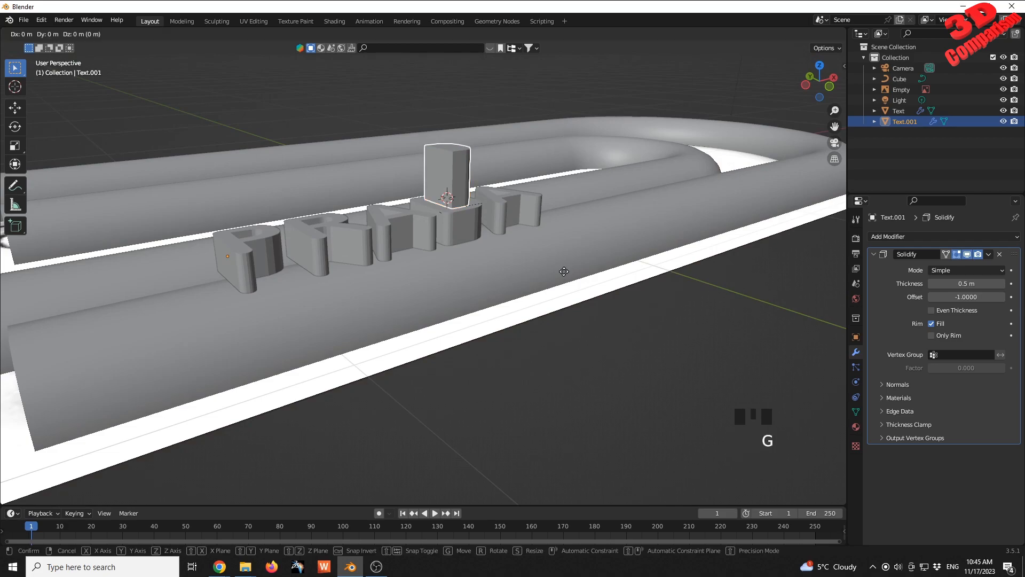
left_click(569, 327)
middle_click_drag(556, 304, 536, 281)
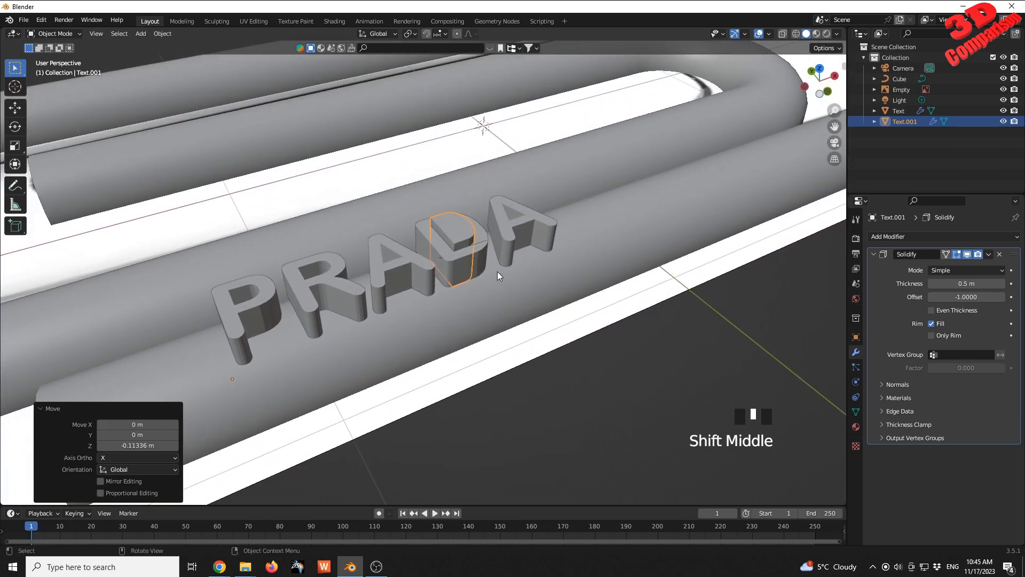
scroll(486, 285, "up", 2)
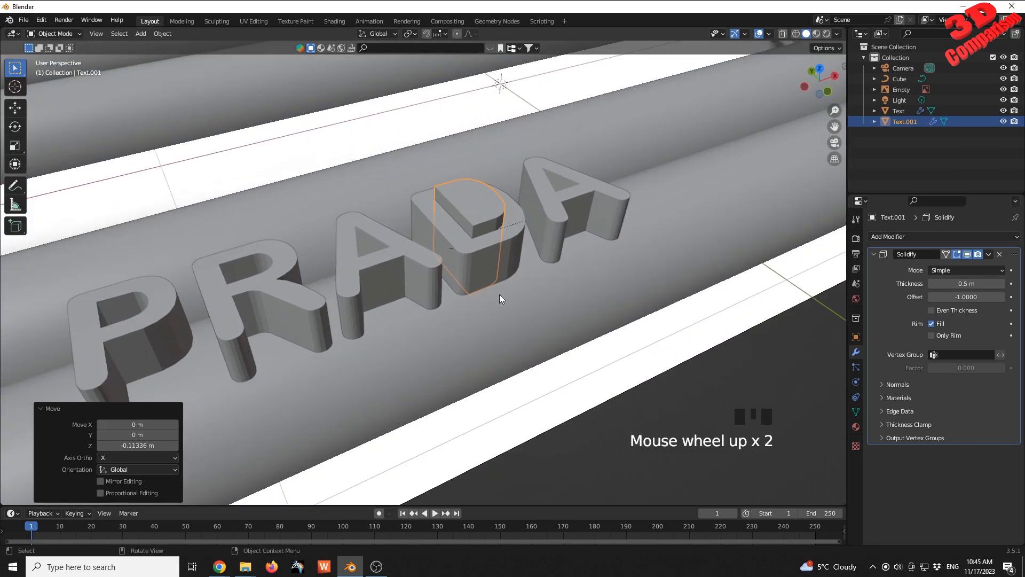
scroll(499, 294, "down", 1)
left_click(560, 432)
mouse_move(543, 306)
middle_mouse_down()
mouse_move(528, 315)
mouse_move(533, 303)
middle_mouse_up()
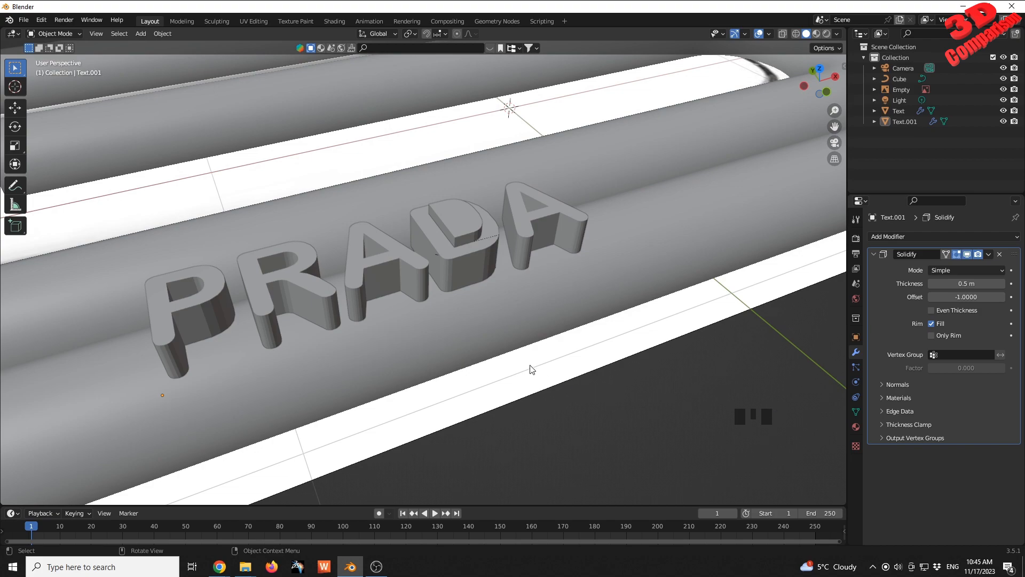
Apply the Solidify modifiers of both the PRADA lettering and the D insert.
left_click(472, 268)
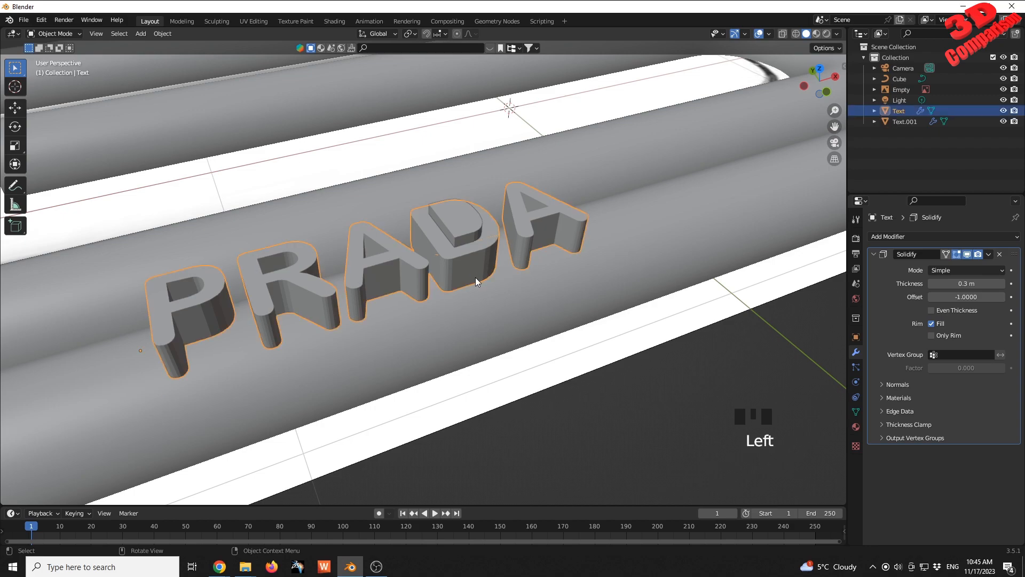
left_click(989, 256)
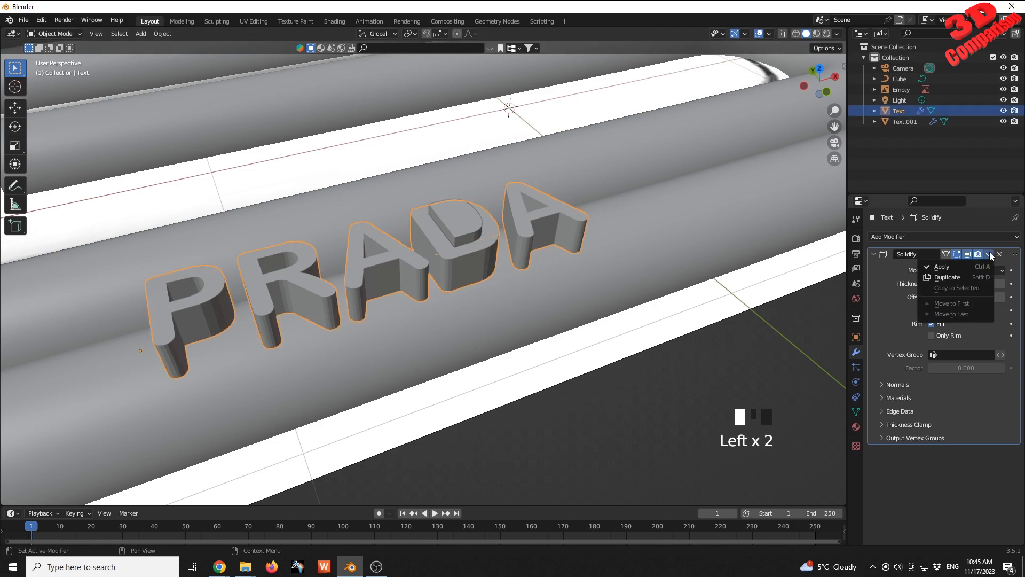
left_click(972, 270)
left_click(470, 222)
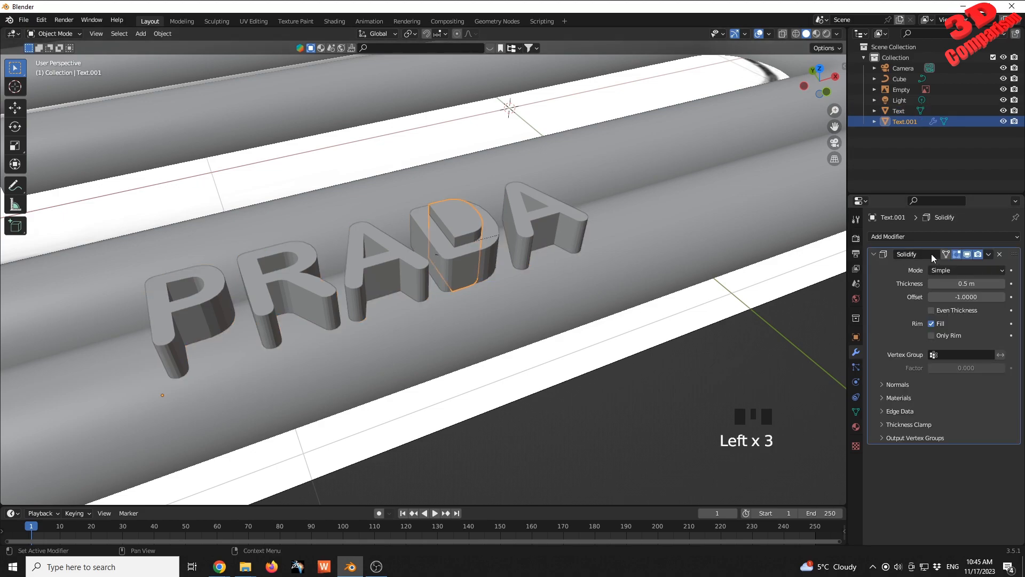
left_click(988, 254)
left_click(963, 268)
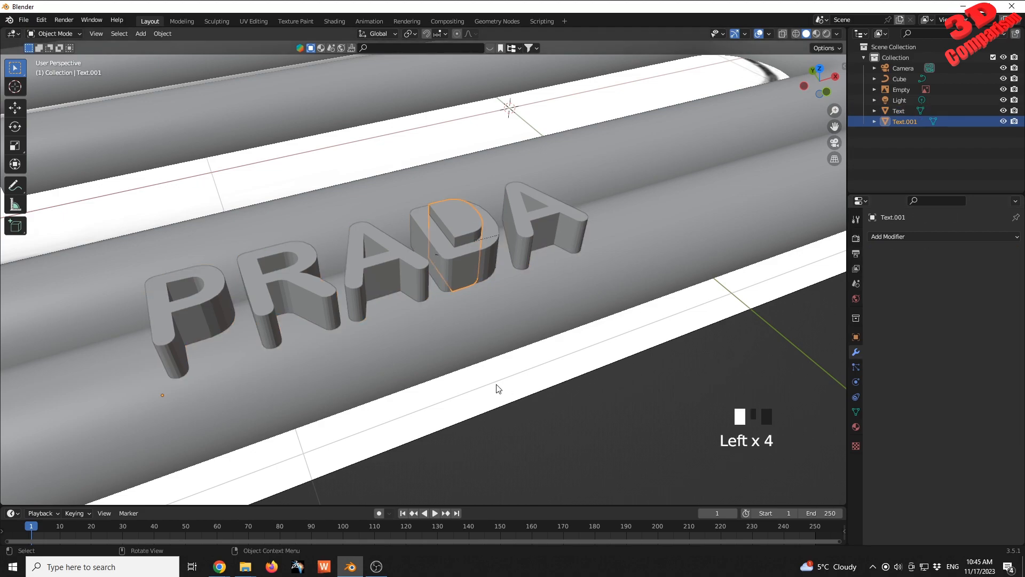
Add a Boolean Difference modifier to the lettering with the Fast solver and the D insert as the cutting object.
left_click(402, 262)
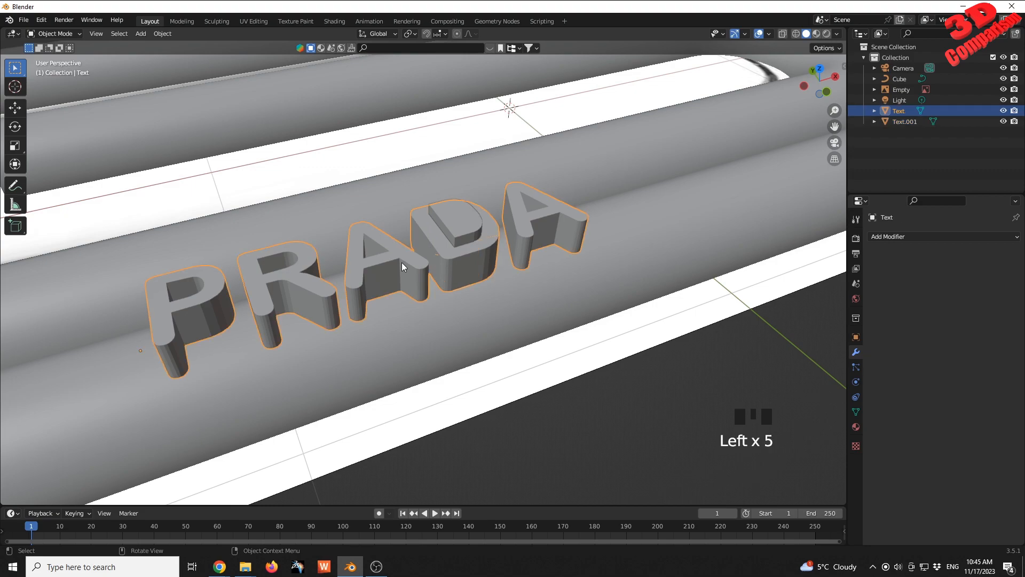
left_click(889, 236)
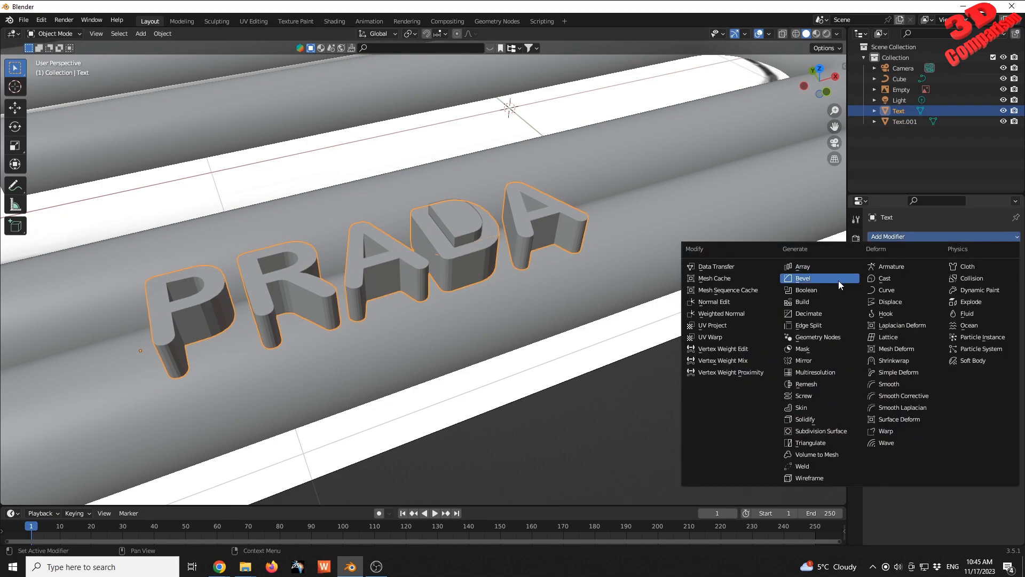
left_click(815, 292)
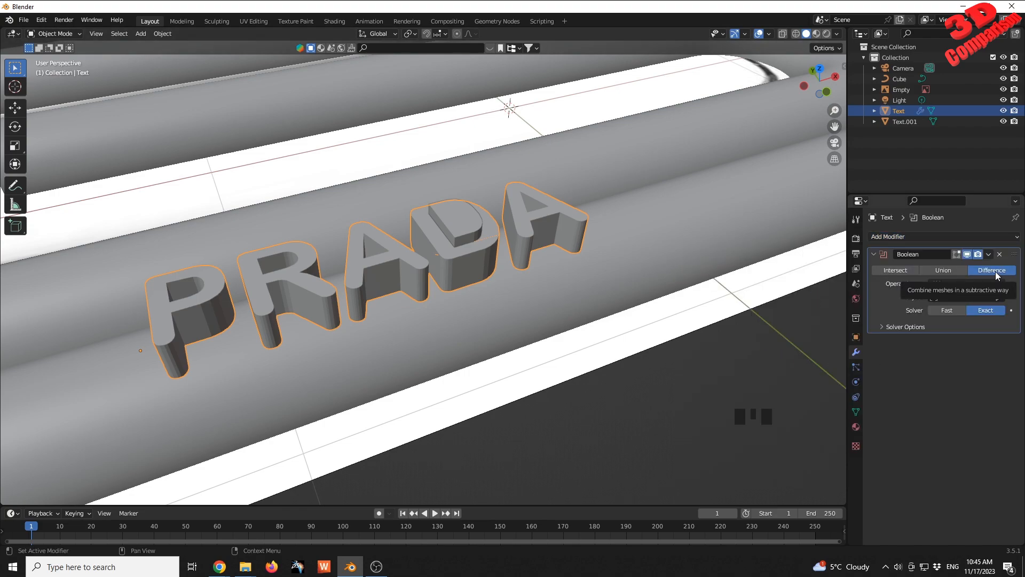
left_click(949, 310)
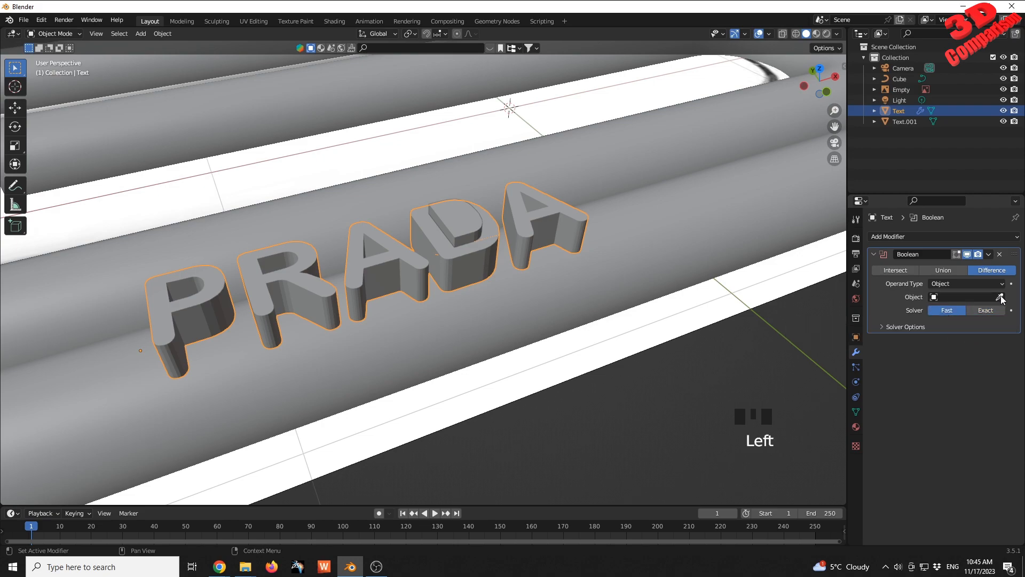
left_click_drag(1000, 297, 469, 228)
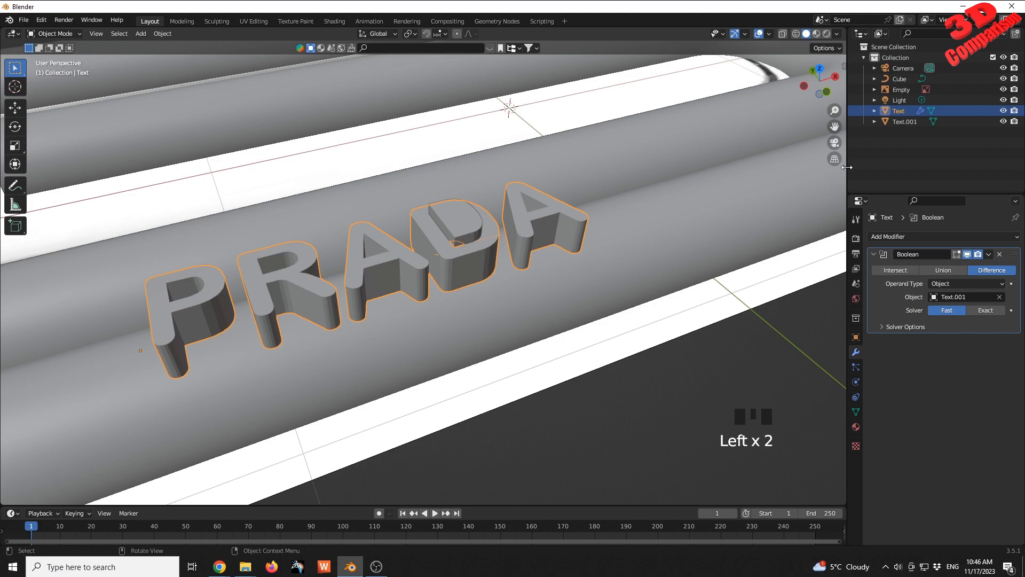
Hide the D insert and apply the lettering's Boolean modifier.
left_click(1004, 121)
middle_click_drag(529, 265, 536, 242)
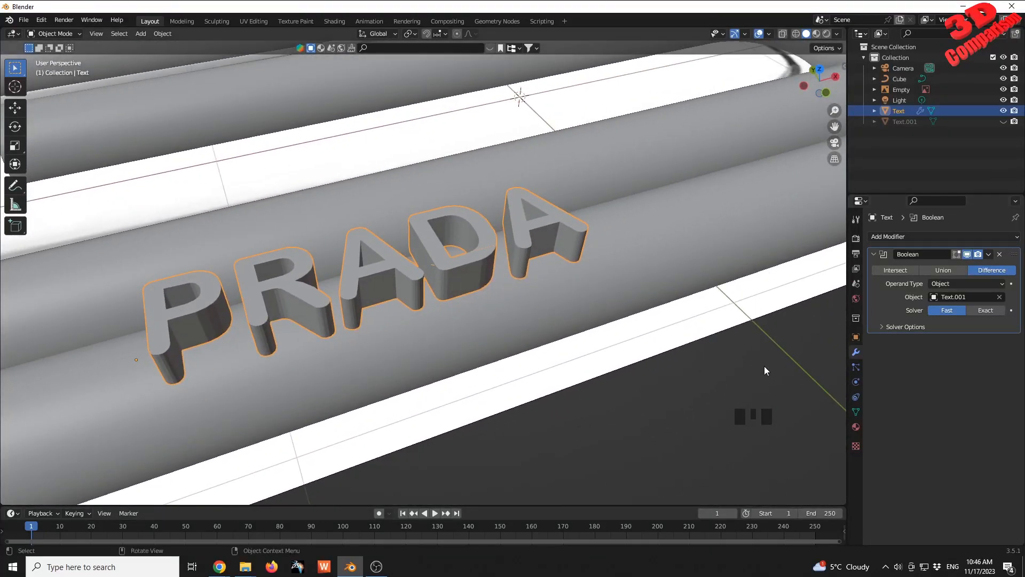
left_click(988, 255)
left_click(942, 267)
middle_click_drag(612, 402, 614, 372)
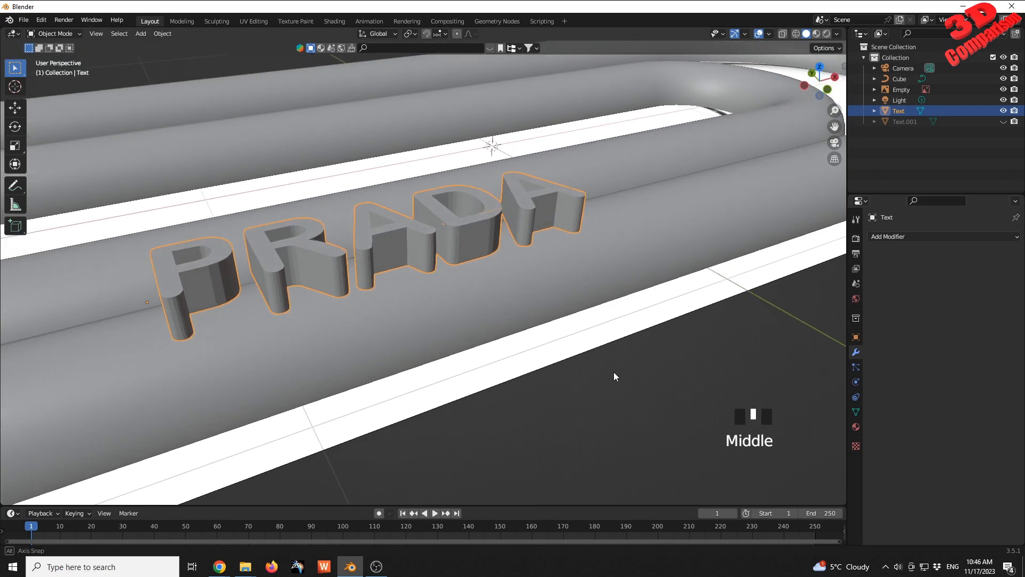
Lower the PRADA lettering along the Z axis so that it sinks into the thick wire, and deselect it.
middle_click_drag(455, 291, 579, 297)
scroll(503, 264, "down", 2)
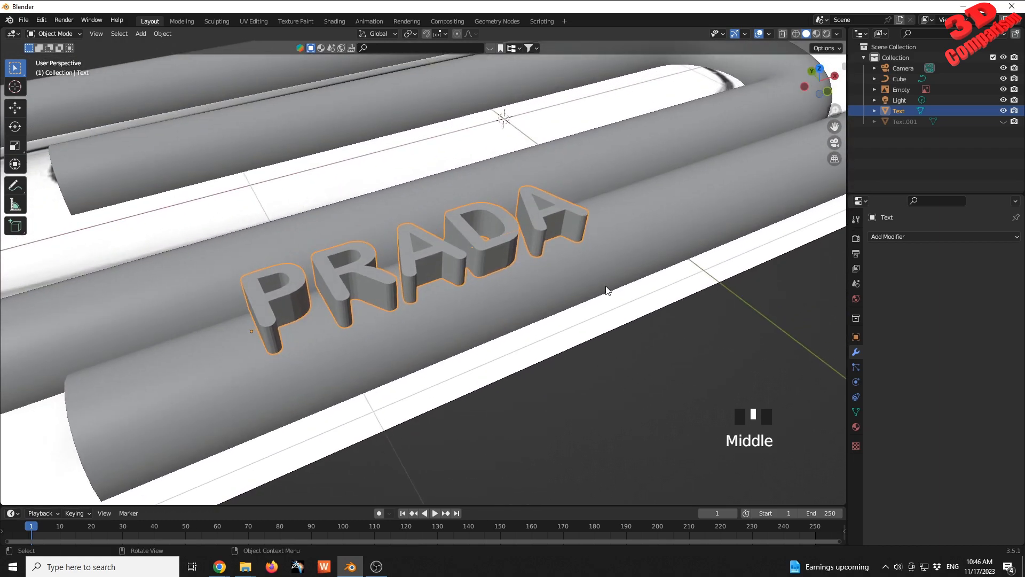
key("g")
key("z")
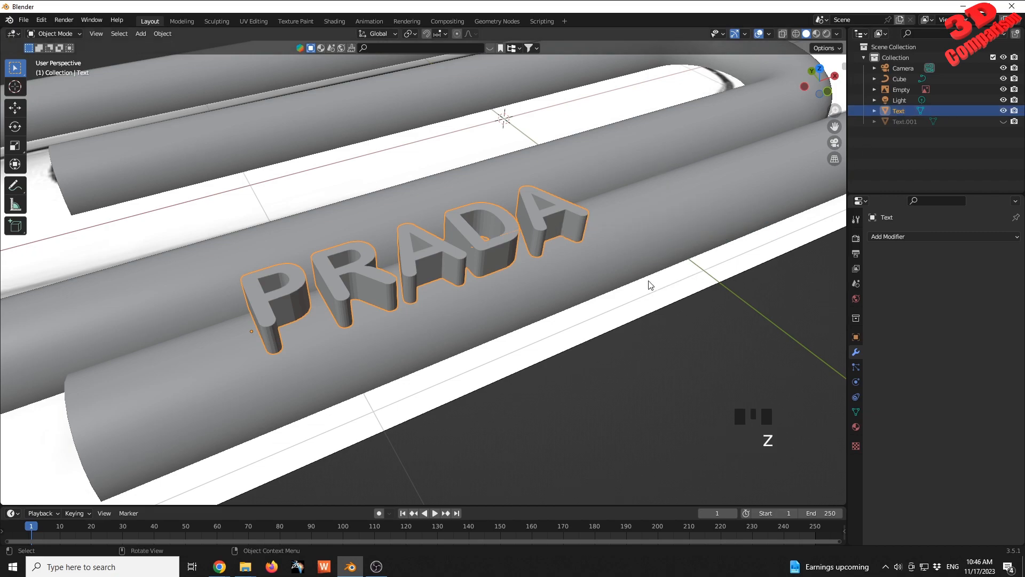
key("g")
key("z")
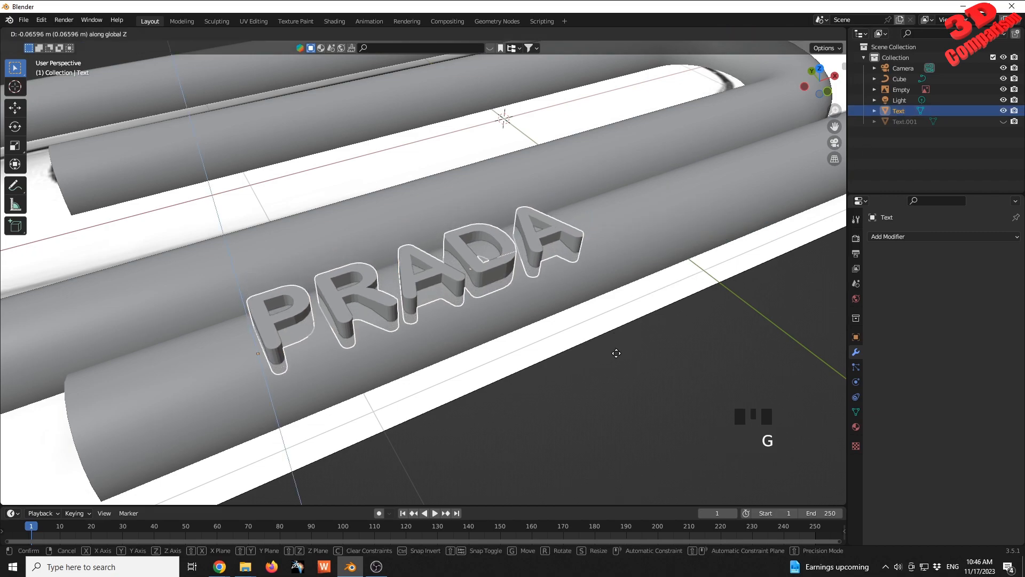
left_click(619, 348)
middle_click_drag(619, 349, 553, 340)
key("g")
key("z")
left_click(534, 223)
left_click(649, 434)
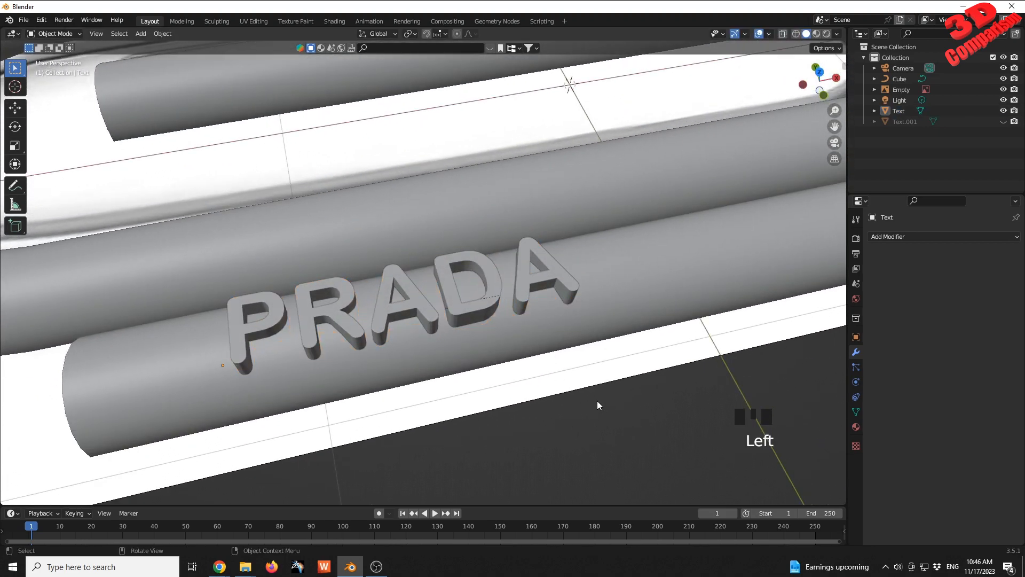
left_click(639, 287)
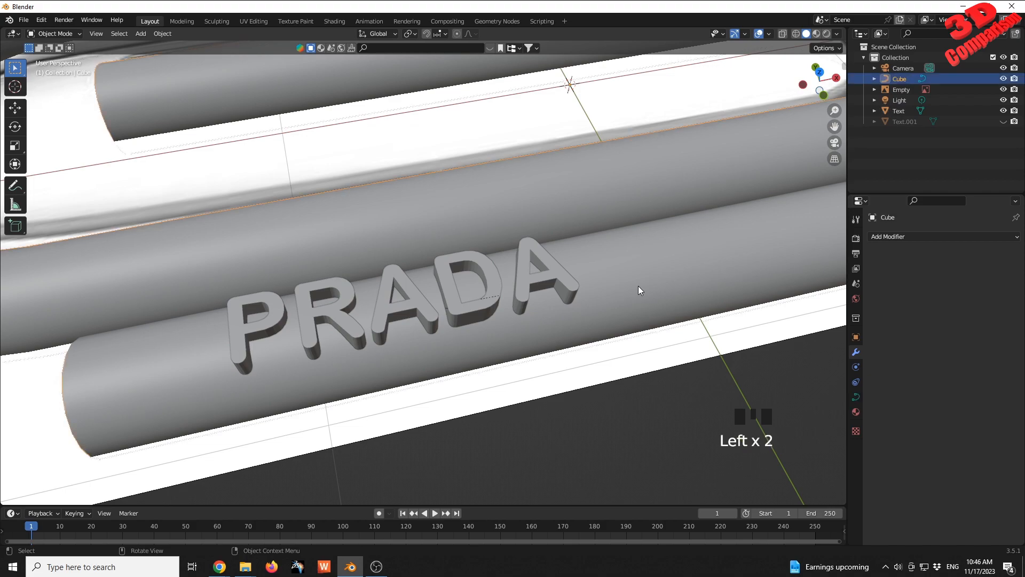
scroll(639, 286, "down", 2)
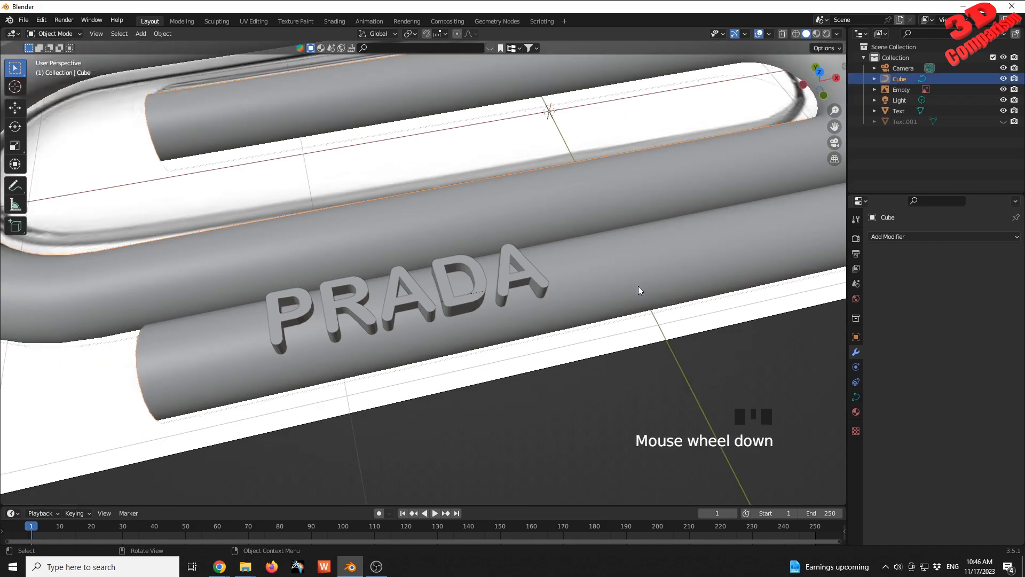
left_click(929, 237)
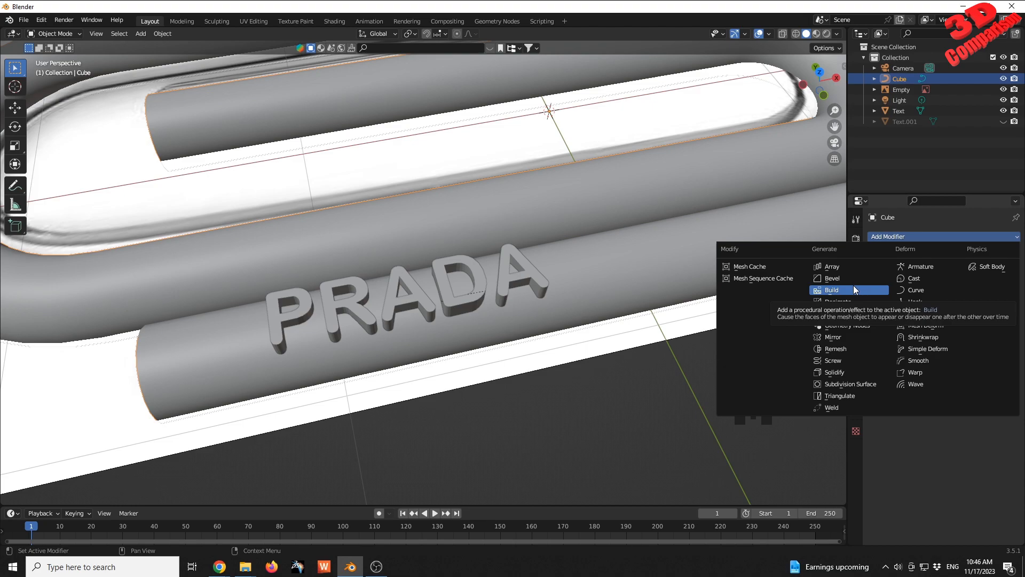
left_click(620, 395)
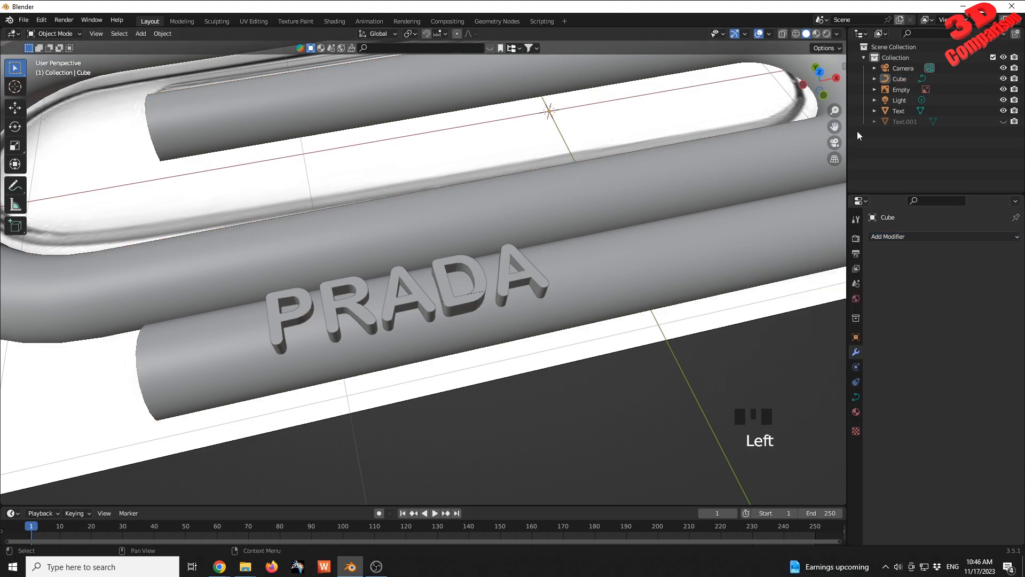
left_click(889, 78)
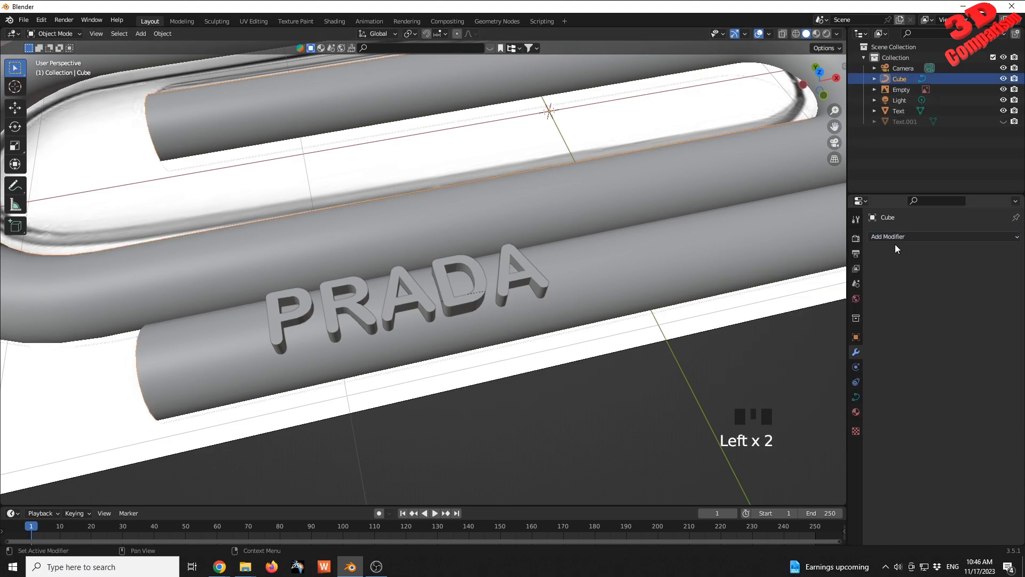
left_click(901, 236)
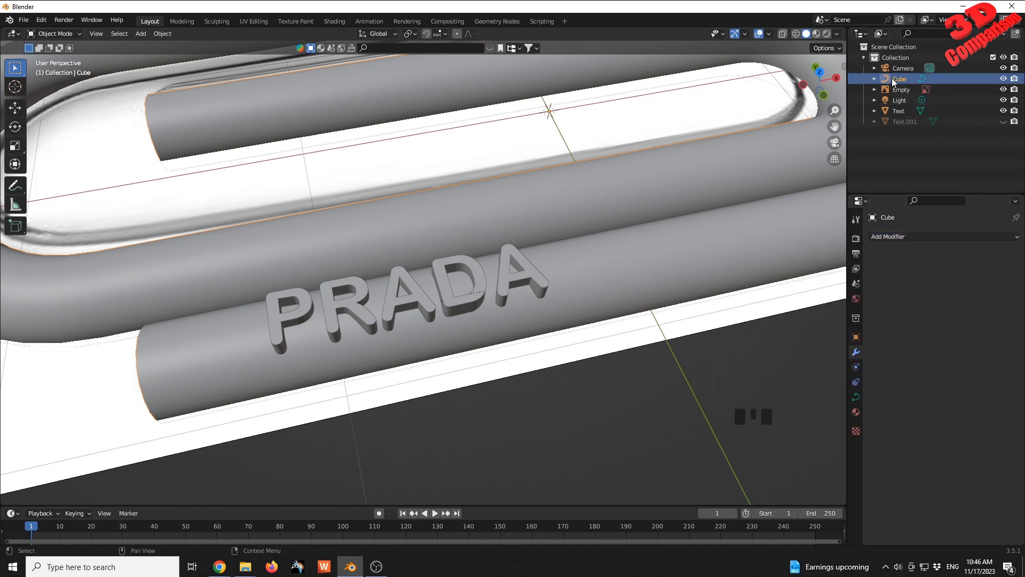
Convert the paper clip wire from a curve to a mesh.
scroll(586, 377, "down", 2)
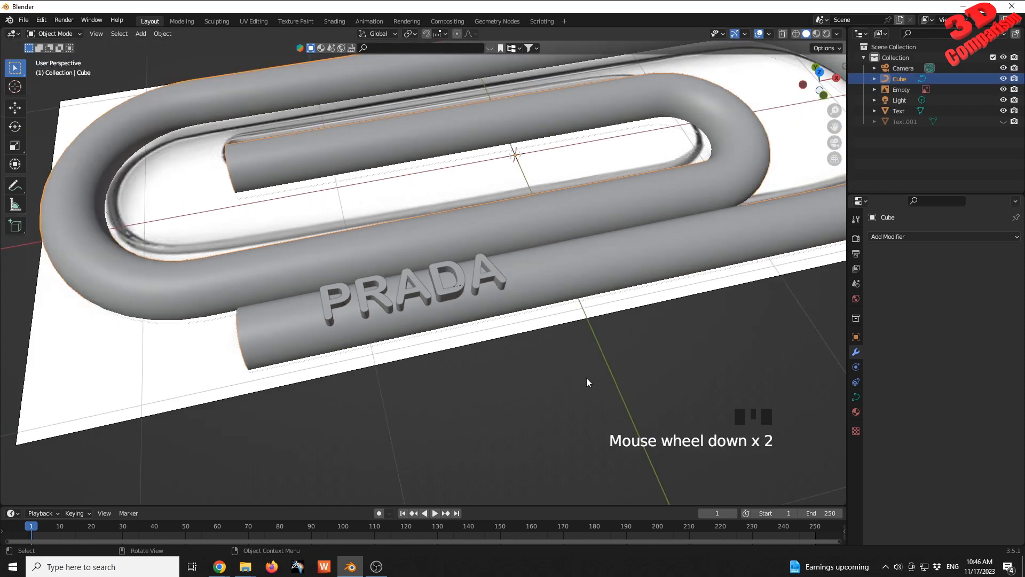
scroll(586, 377, "down", 2)
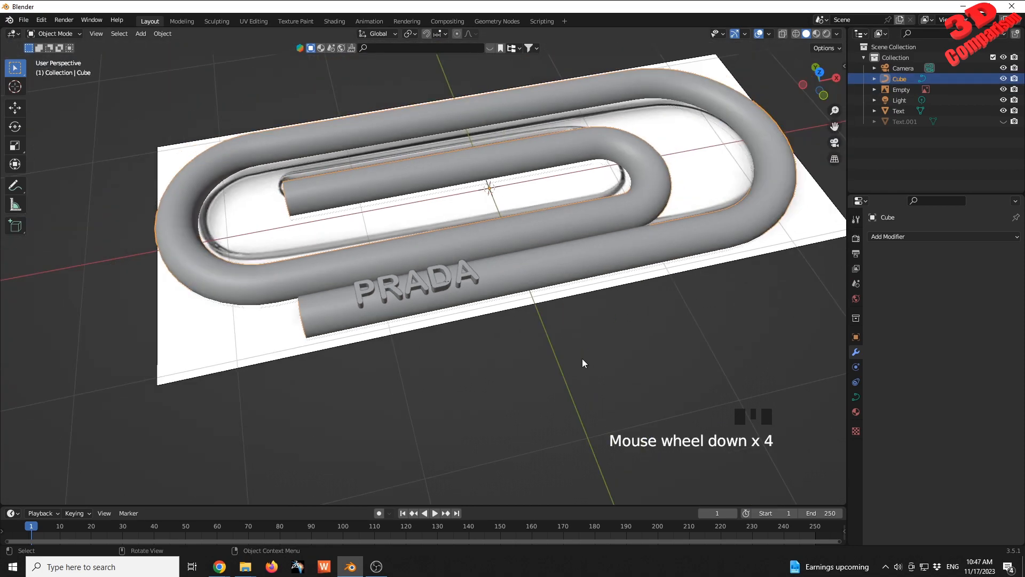
left_click(588, 264)
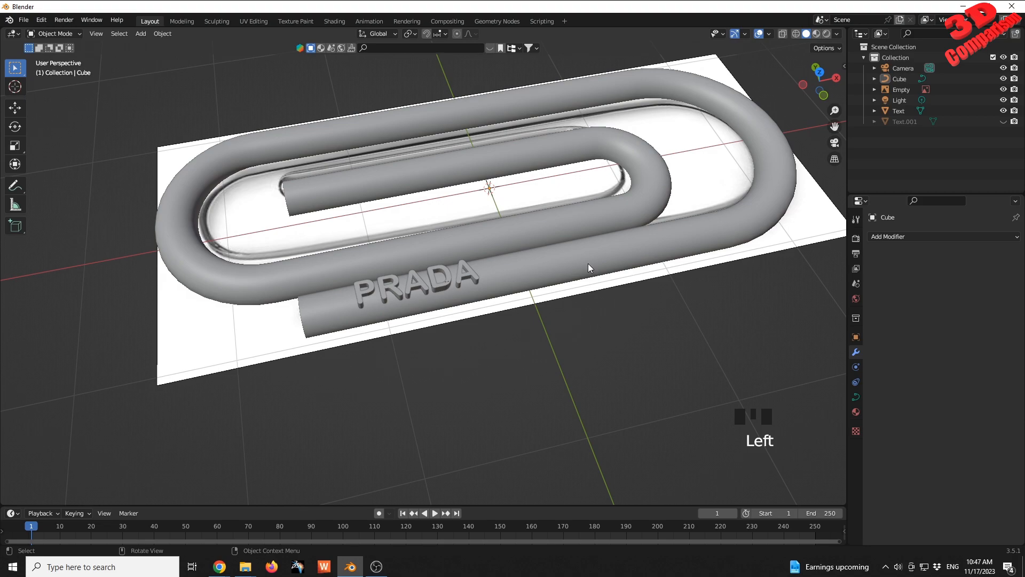
left_click(588, 263)
right_click(588, 263)
mouse_move(588, 263)
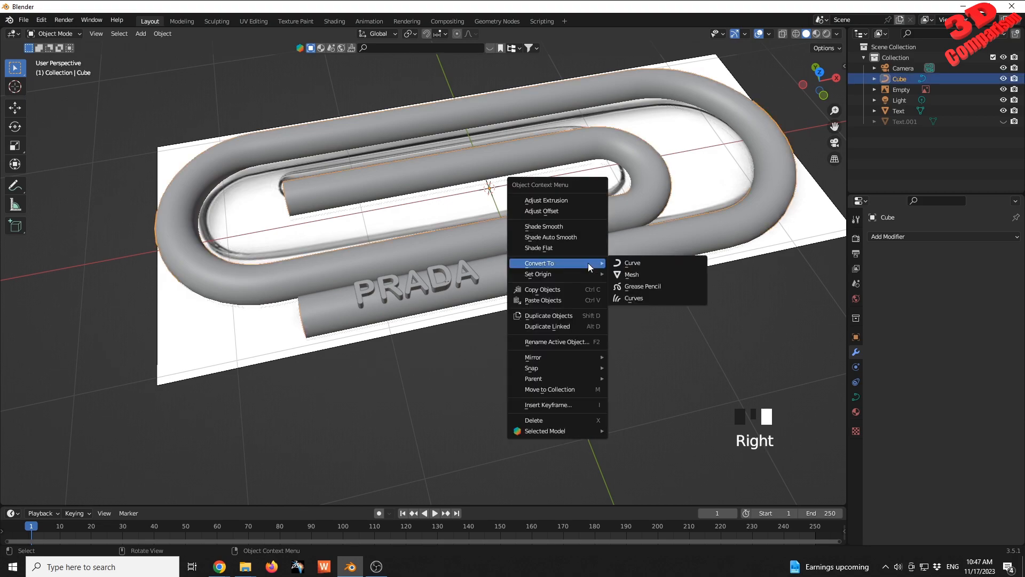
left_click(640, 275)
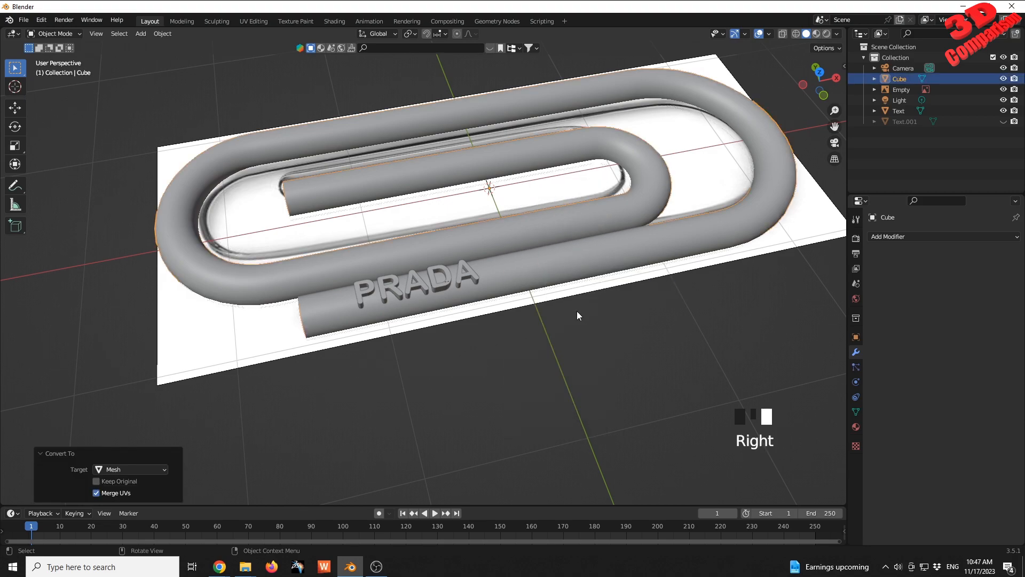
Add a Boolean modifier to the paper clip mesh with the Difference operation and the Exact solver.
middle_click_drag(477, 329, 539, 272)
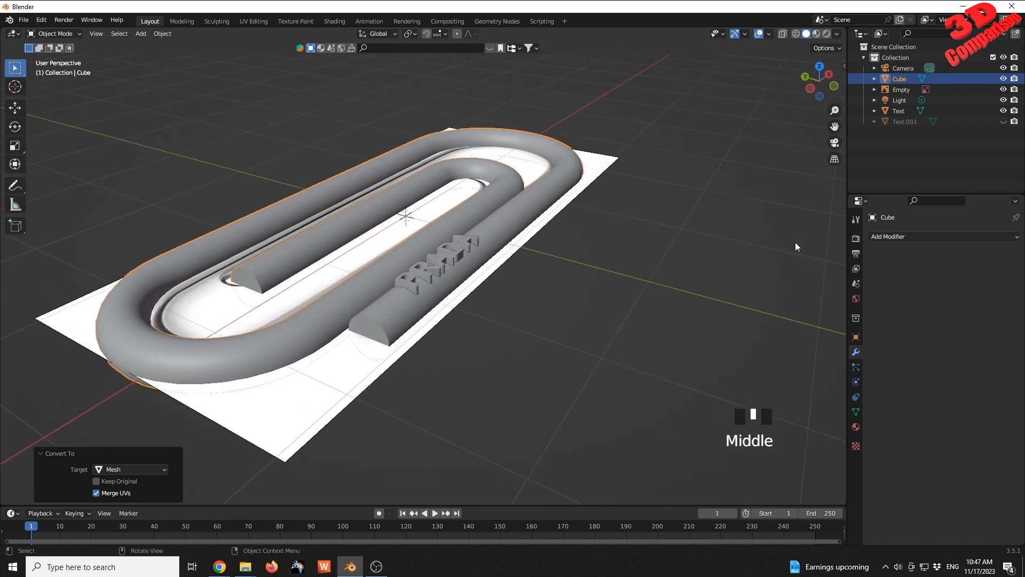
left_click(890, 237)
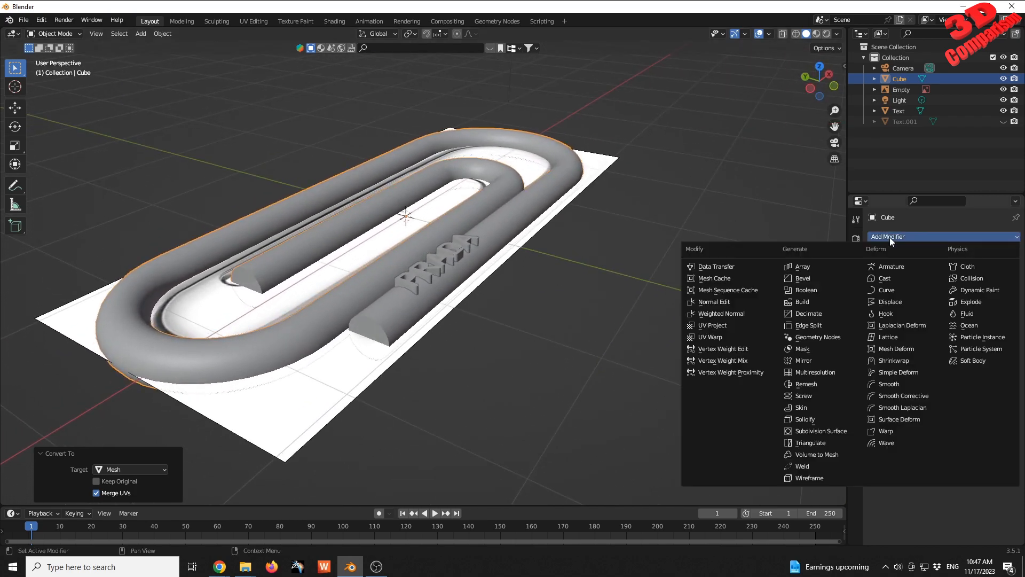
left_click(822, 289)
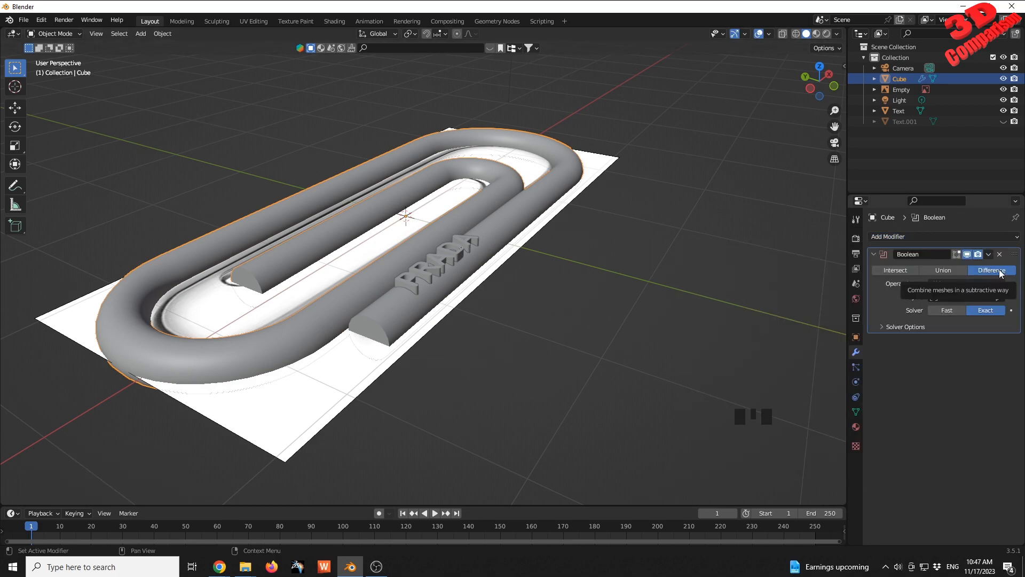
Try the PRADA lettering as the Boolean's cutting object, inspect the wire around the letters, and undo the assignment.
left_click(1000, 297)
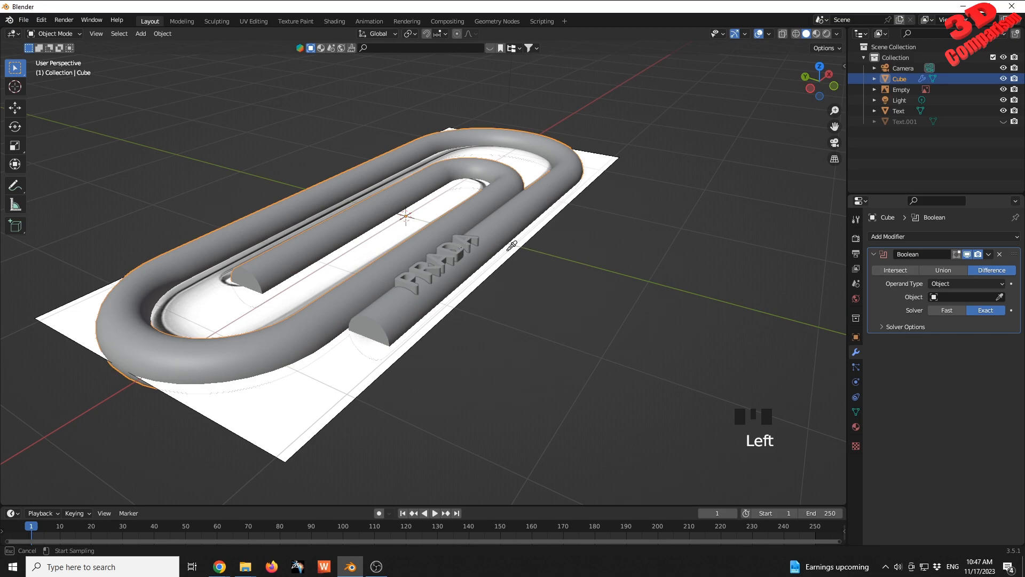
left_click(472, 237)
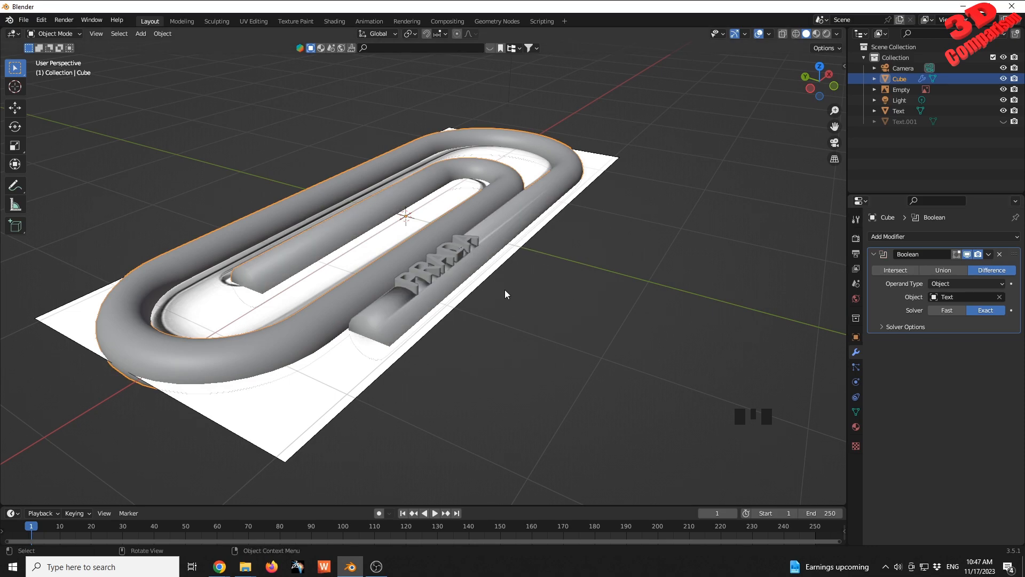
middle_click_drag(508, 303, 431, 326)
scroll(427, 327, "up", 2)
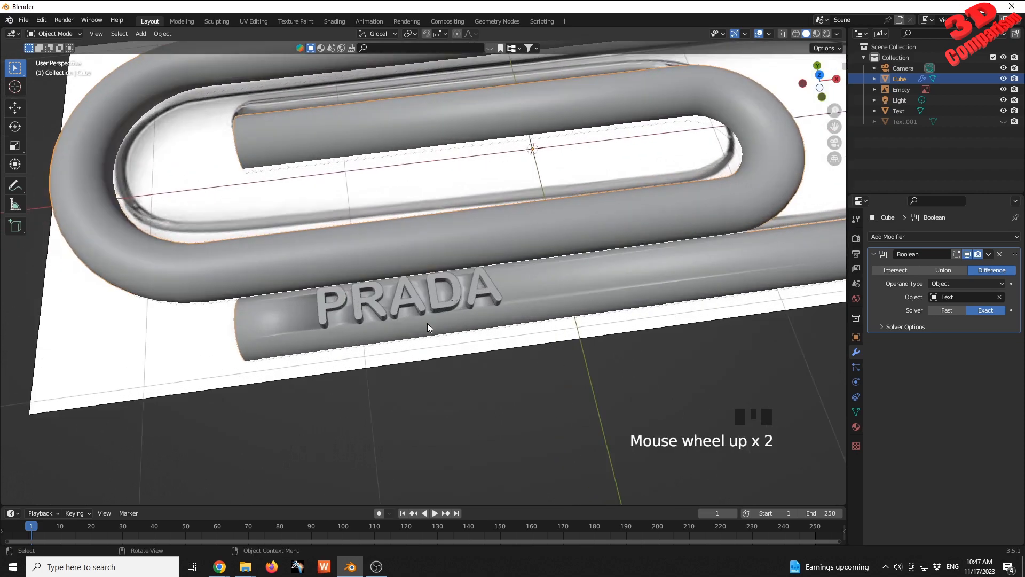
scroll(428, 324, "up", 2)
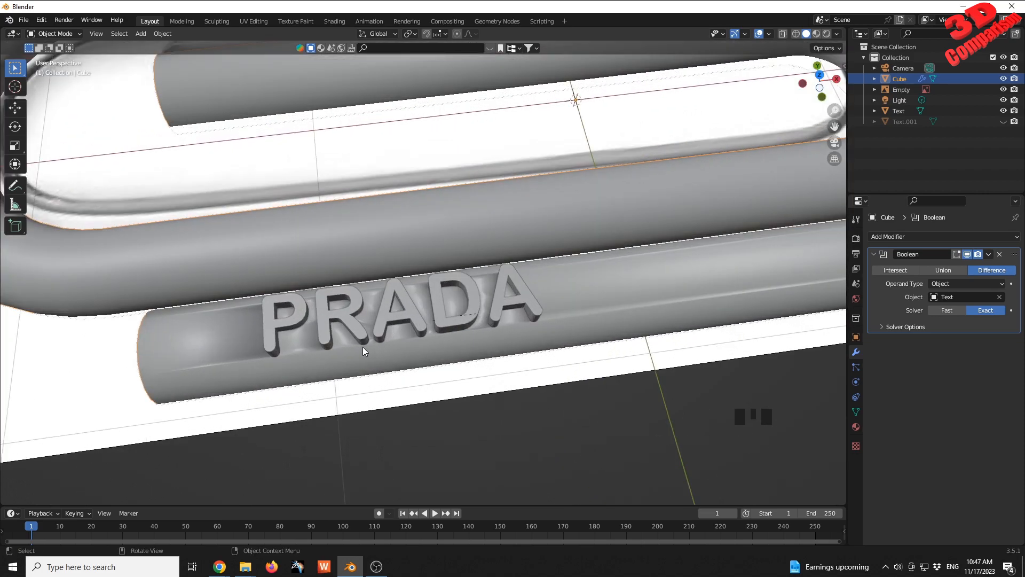
scroll(256, 351, "down", 2)
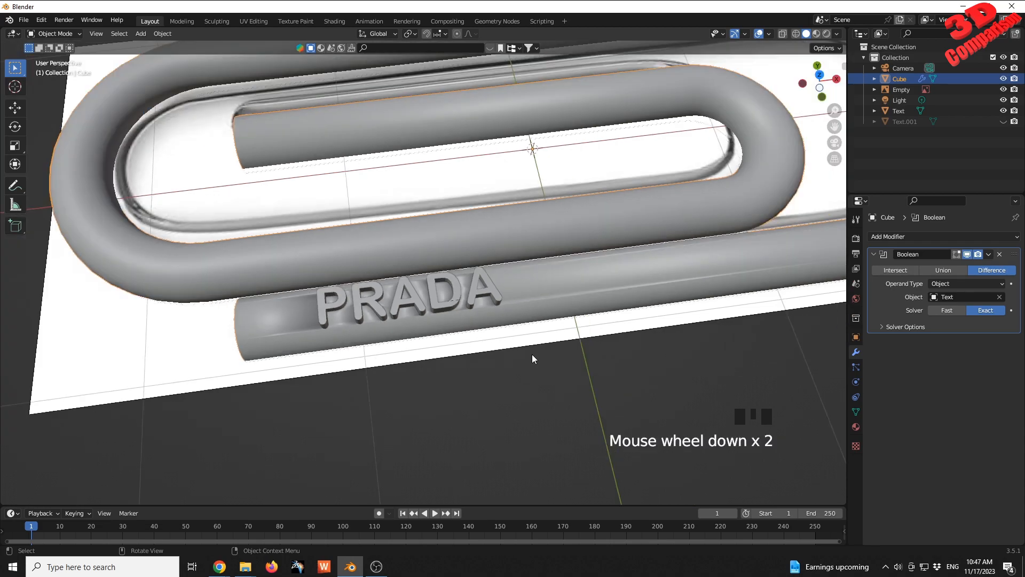
key("ctrl+z")
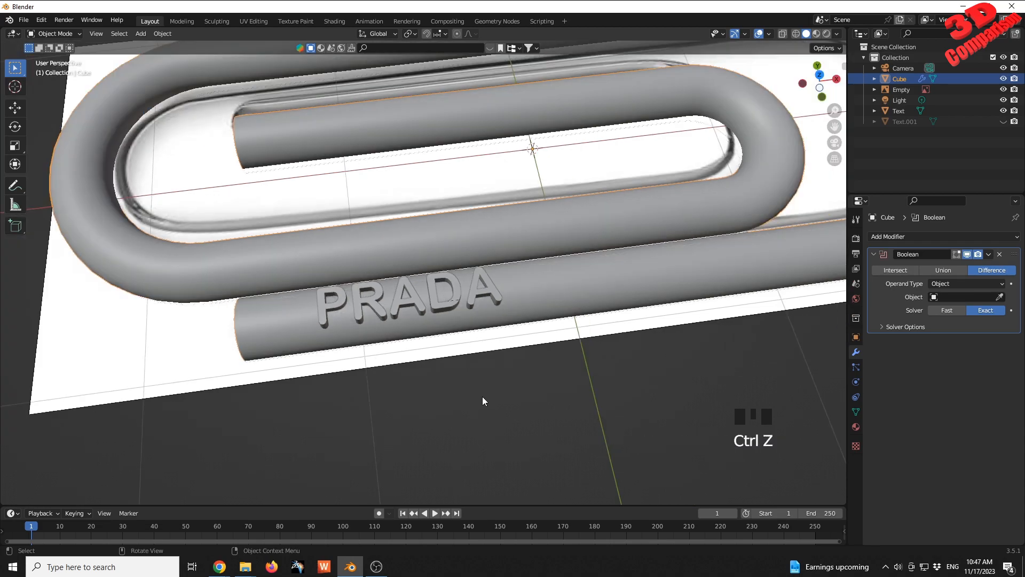
Enable Auto Smooth at 30° in the paper clip mesh's normals settings and deselect the clip.
triple_click(486, 383)
middle_click_drag(508, 384, 540, 344)
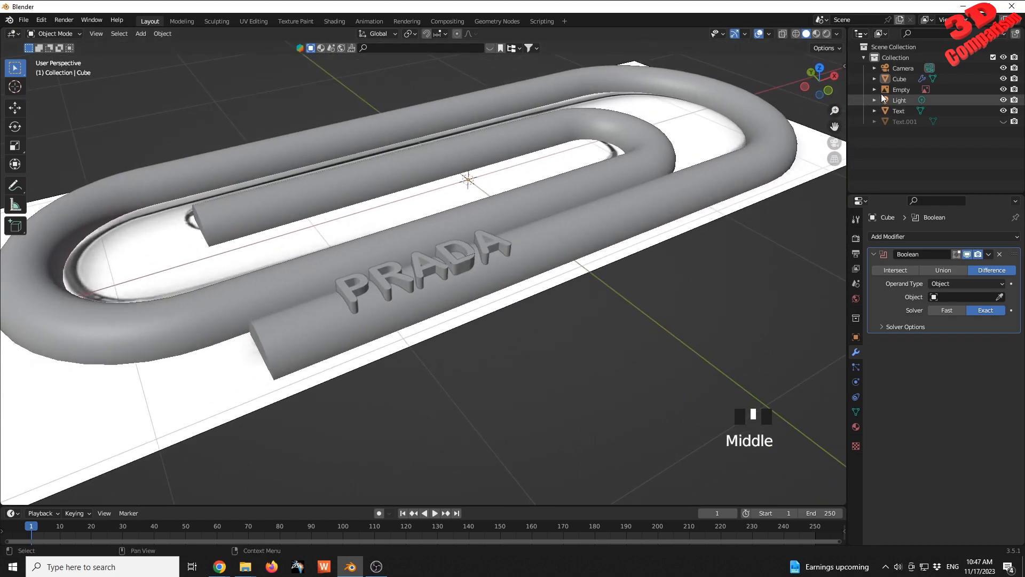
left_click(901, 80)
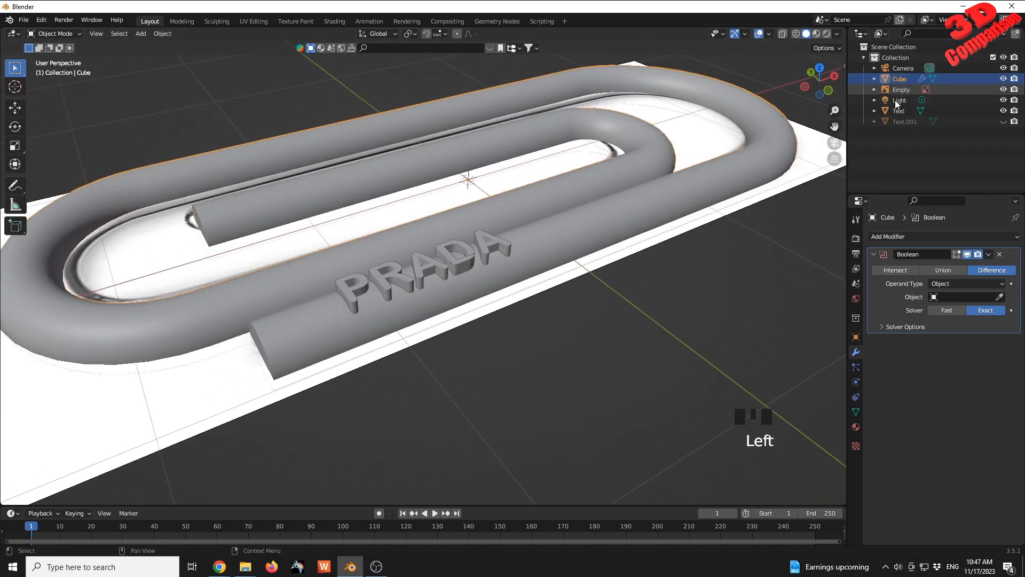
left_click(856, 412)
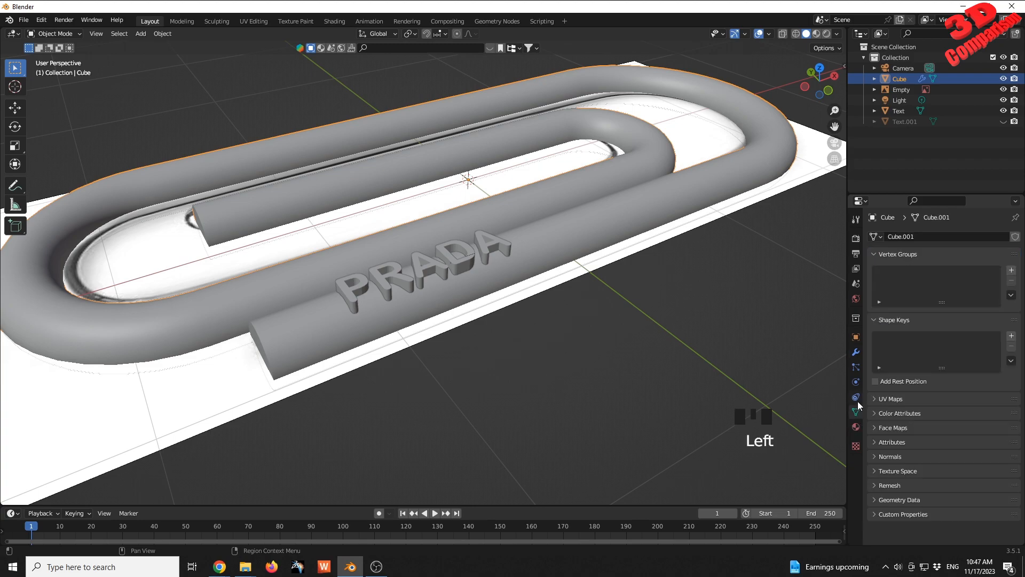
left_click(877, 456)
left_click(932, 472)
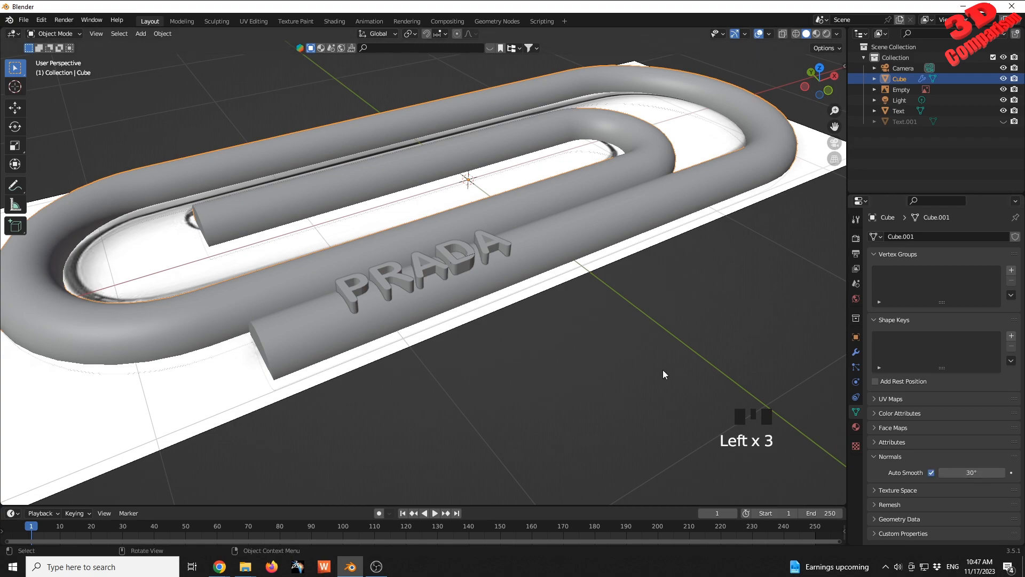
left_click(569, 309)
Assign the PRADA lettering as the cutting object of the paper clip's Boolean Difference modifier.
scroll(441, 272, "up", 2)
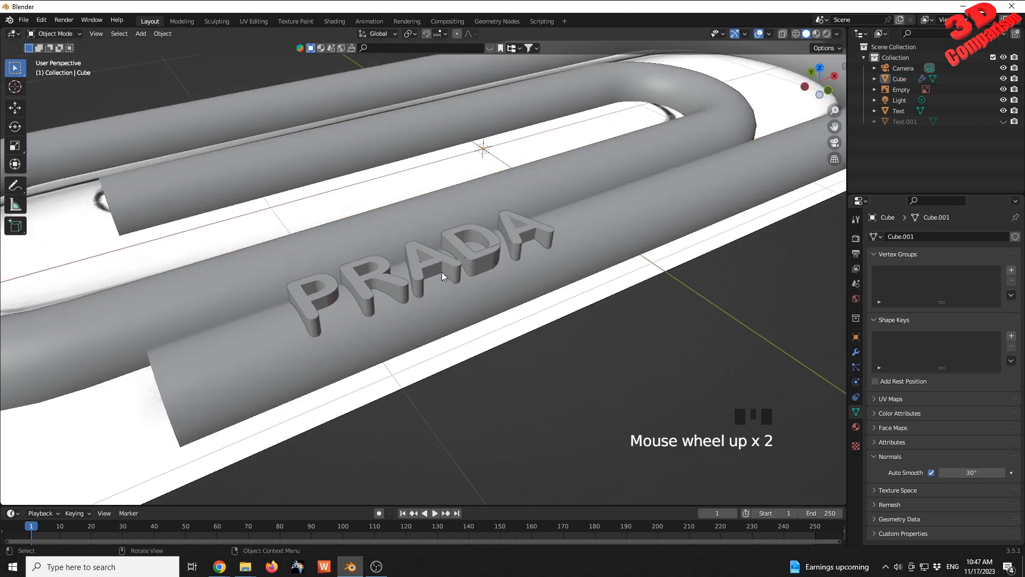
left_click(590, 258)
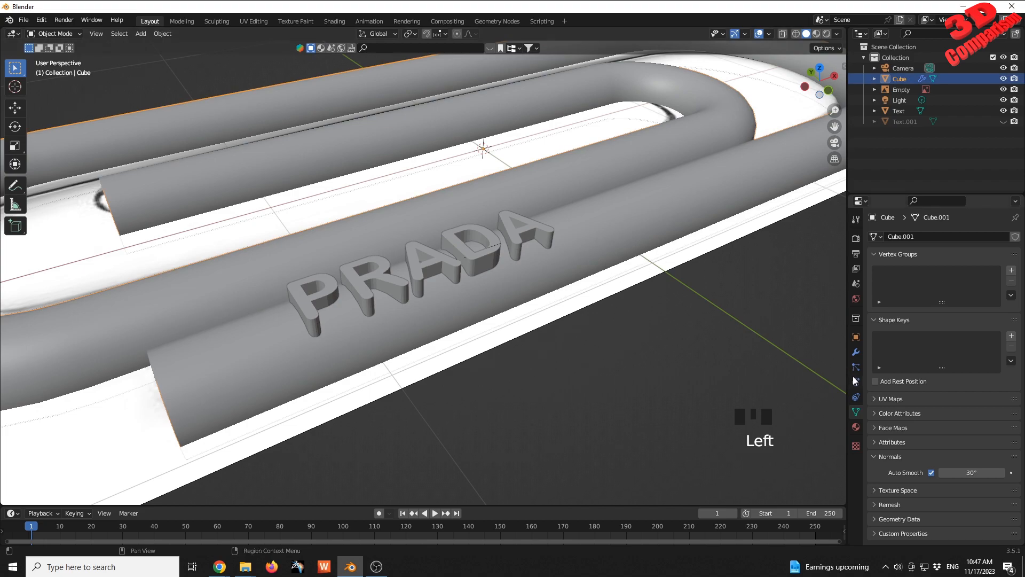
left_click(855, 354)
left_click(1000, 297)
left_click(537, 229)
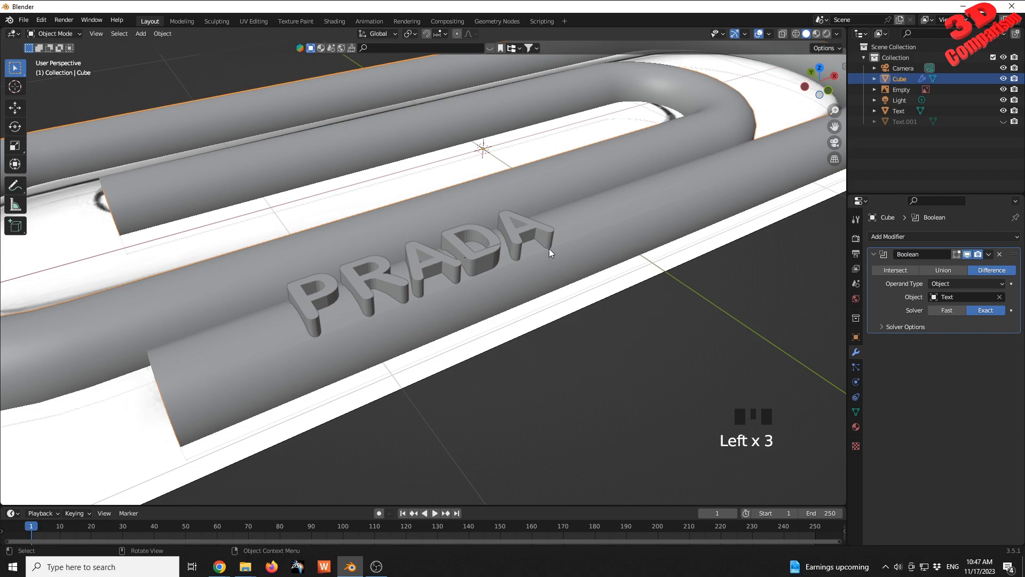
middle_click_drag(338, 345, 376, 321)
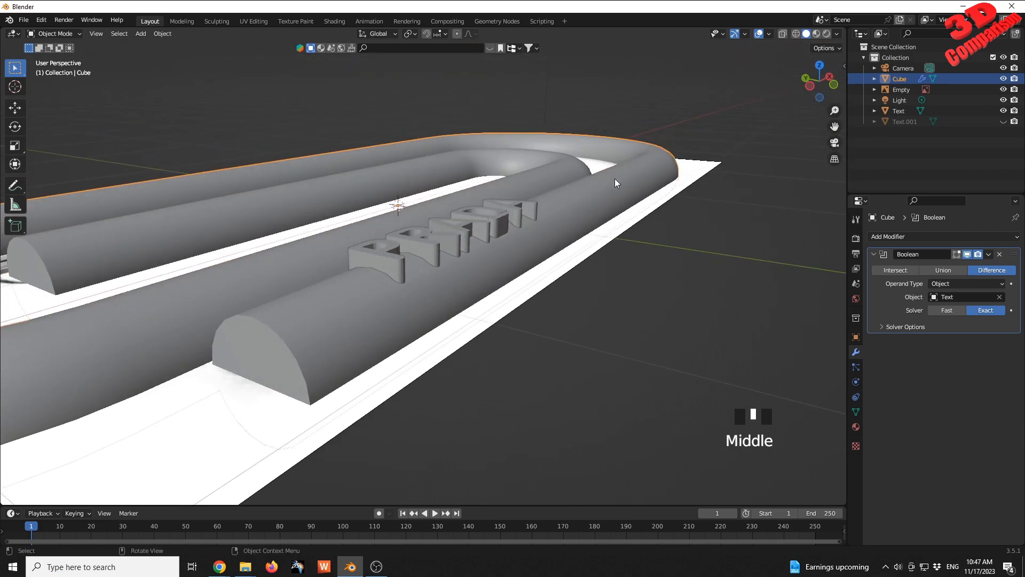
middle_click_drag(630, 258, 563, 290)
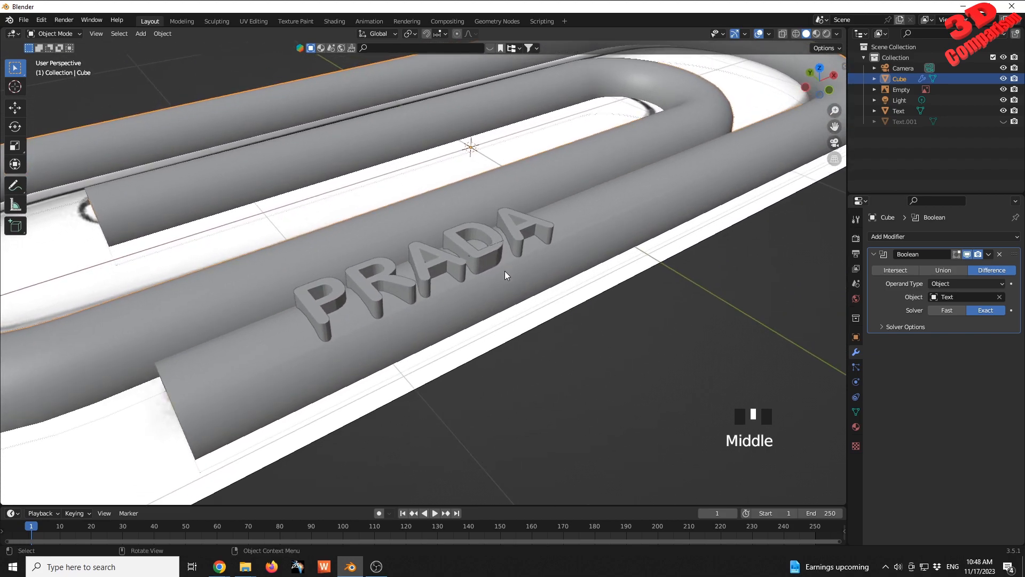
Hide the PRADA lettering and inspect the letter recesses cut into the wire.
left_click(1004, 111)
middle_click_drag(658, 272, 549, 205)
scroll(451, 276, "up", 5)
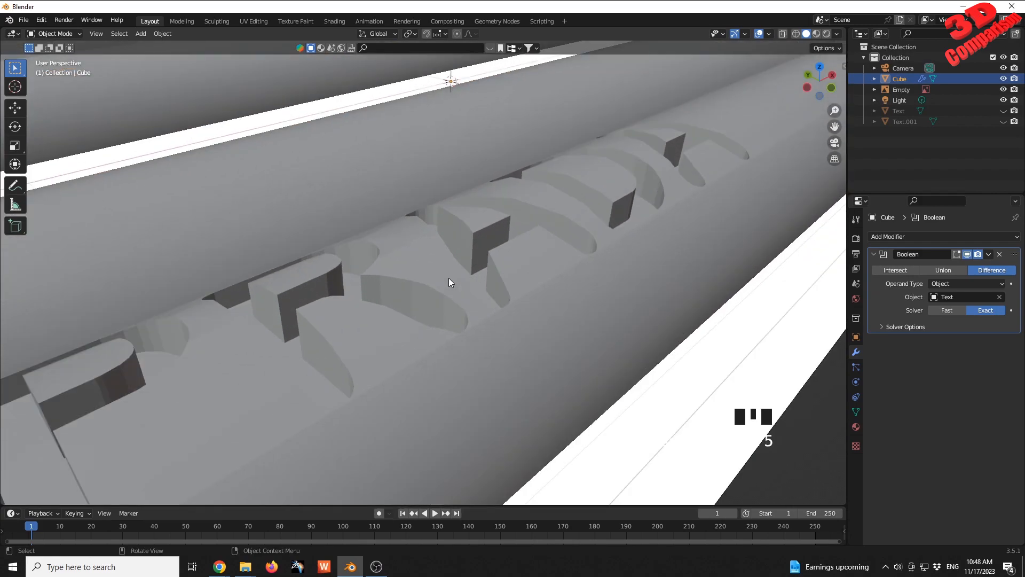
scroll(448, 278, "down", 6)
scroll(448, 278, "down", 1)
scroll(443, 293, "down", 1)
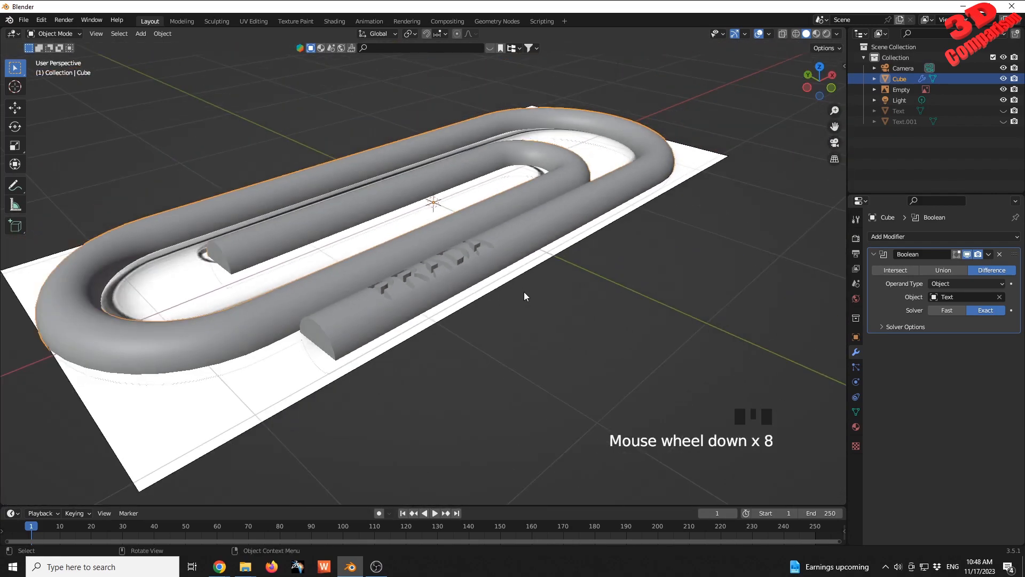
Apply the Boolean modifier on the paper clip and look over the whole engraved clip.
left_click(988, 254)
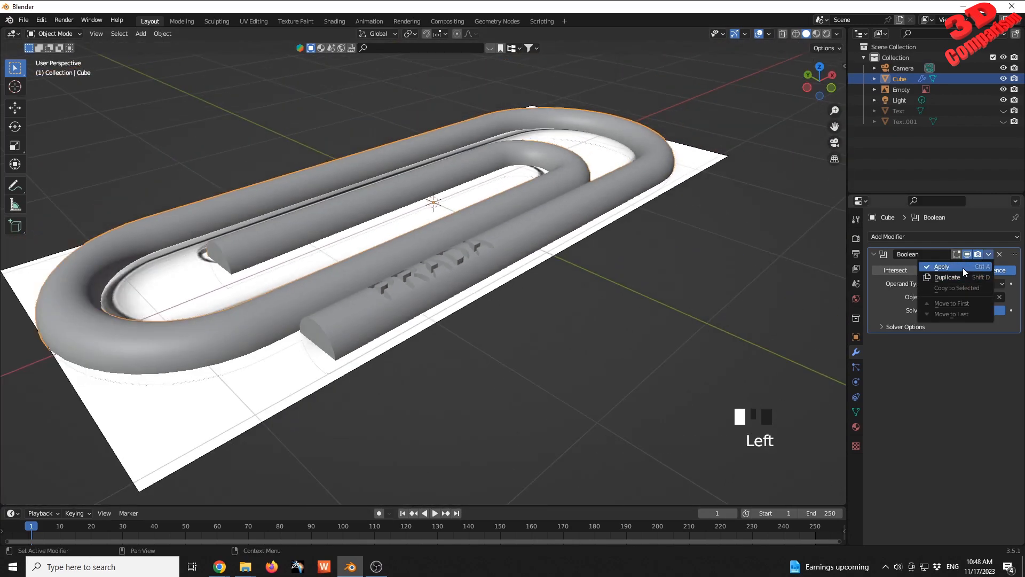
left_click(963, 268)
middle_click_drag(555, 281, 499, 293)
scroll(585, 244, "down", 2)
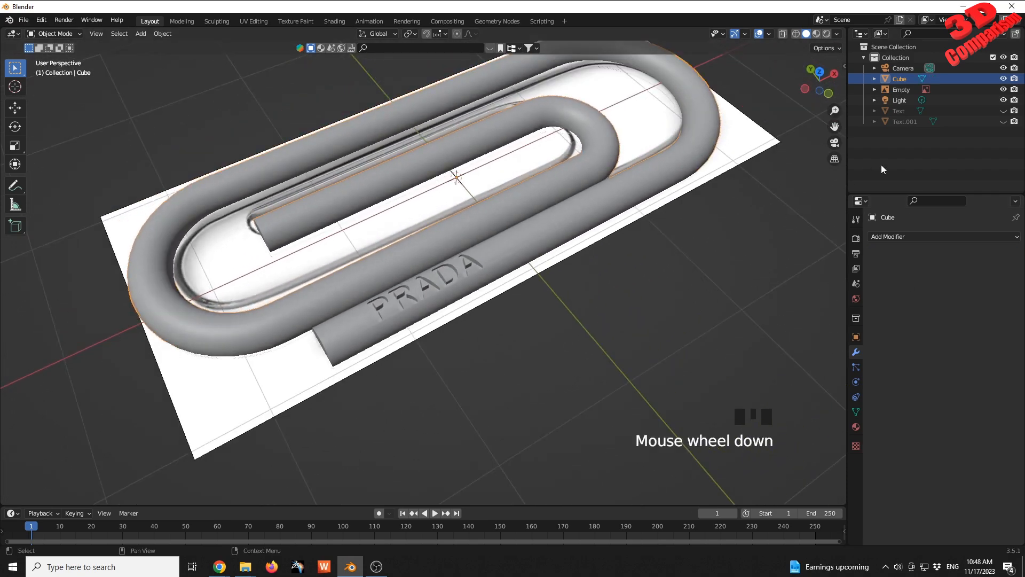
scroll(585, 244, "down", 1)
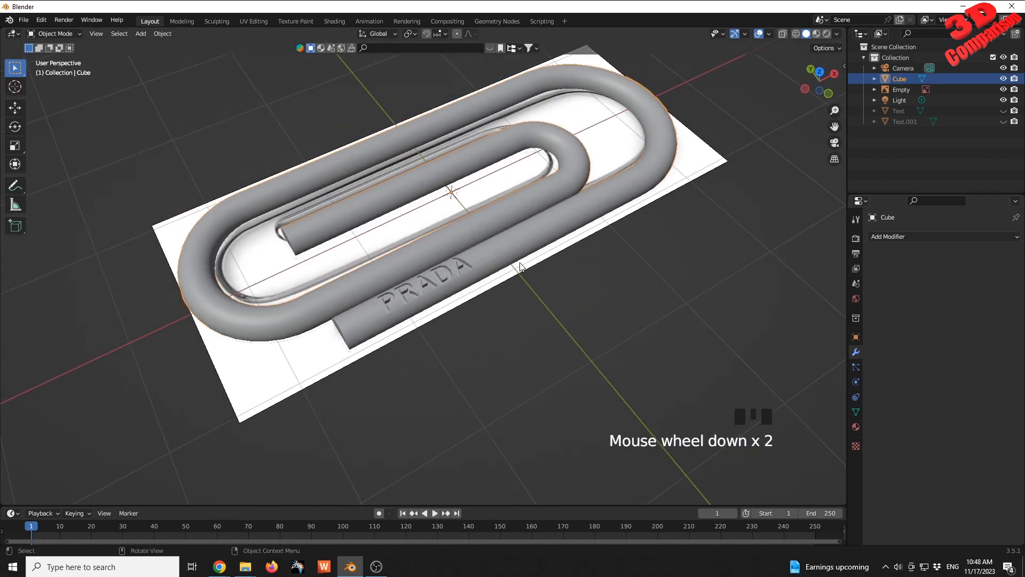
middle_click_drag(521, 271, 546, 328, "shift")
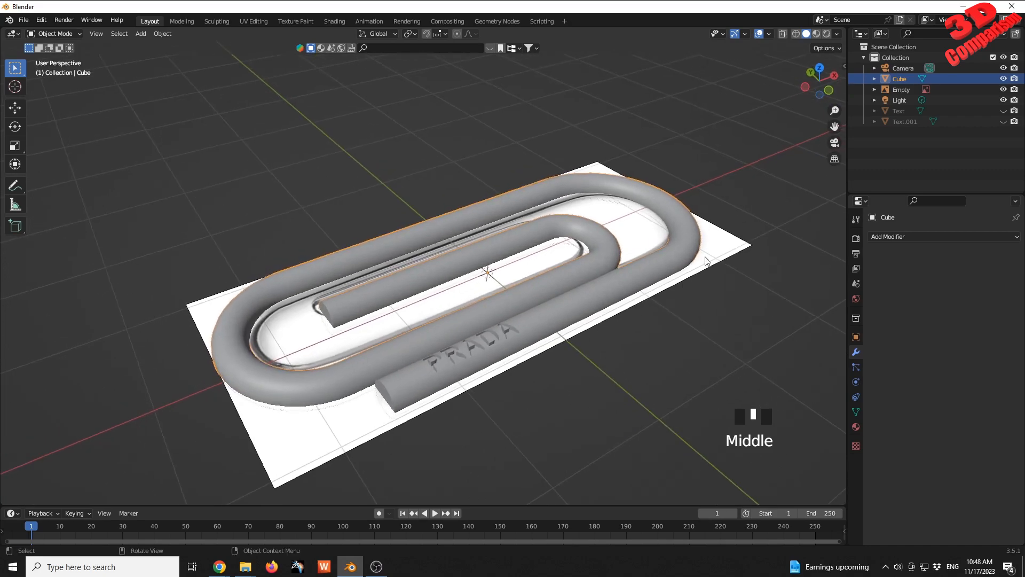
Hide the reference image beneath the paper clip.
left_click(716, 247)
left_click(726, 250)
left_click(723, 249)
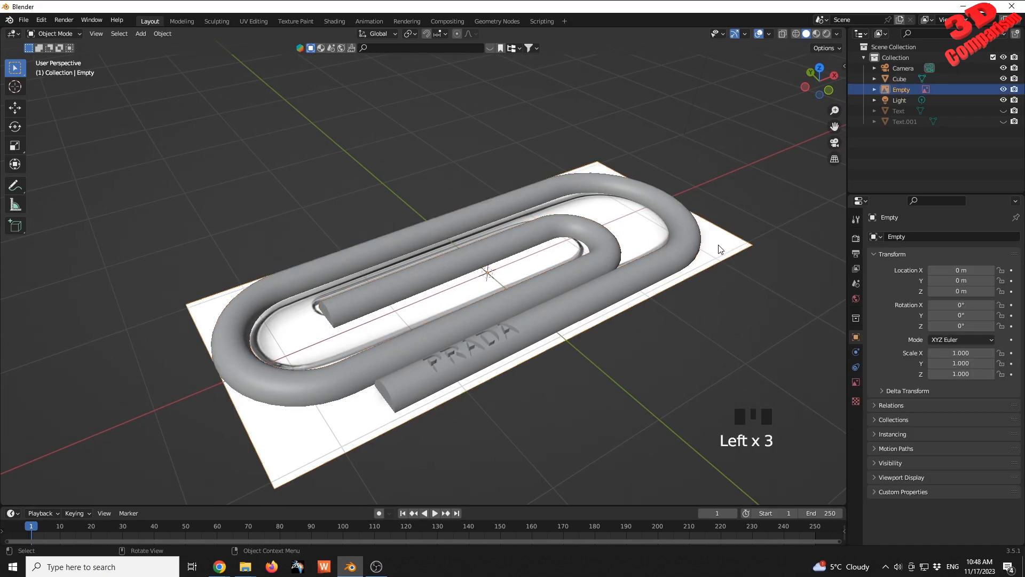
key("h")
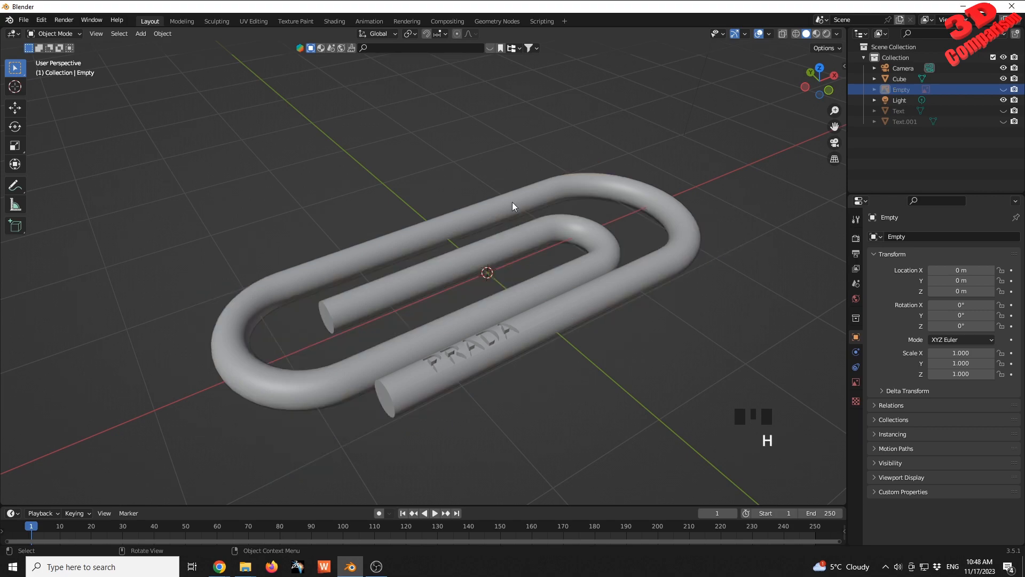
Set the online asset search to materials and search for "gold".
left_click(320, 48)
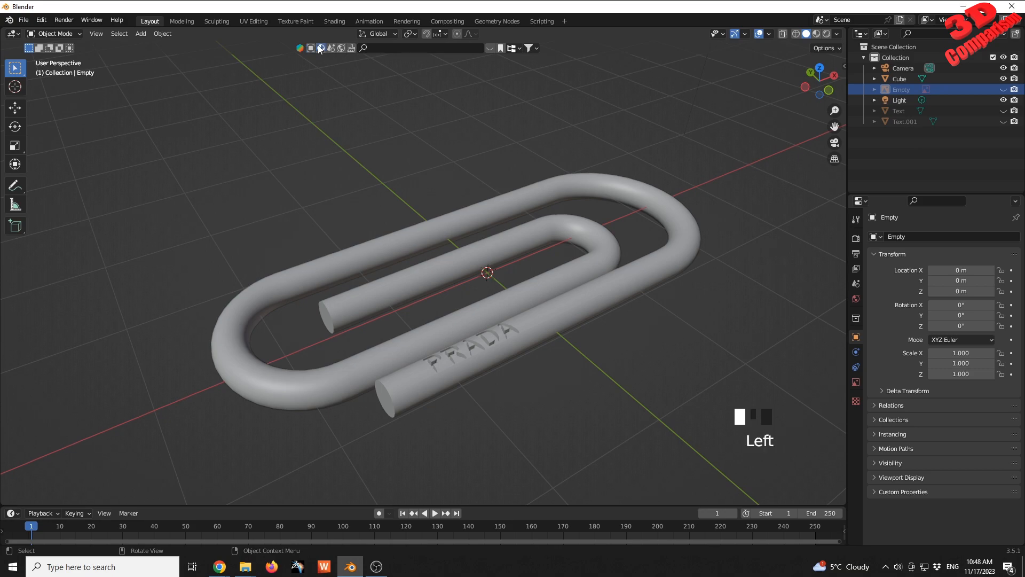
left_click(391, 48)
type("gold")
left_click(452, 46)
key("Return")
left_click(370, 83)
left_click(311, 48)
left_click(322, 48)
left_click(396, 49)
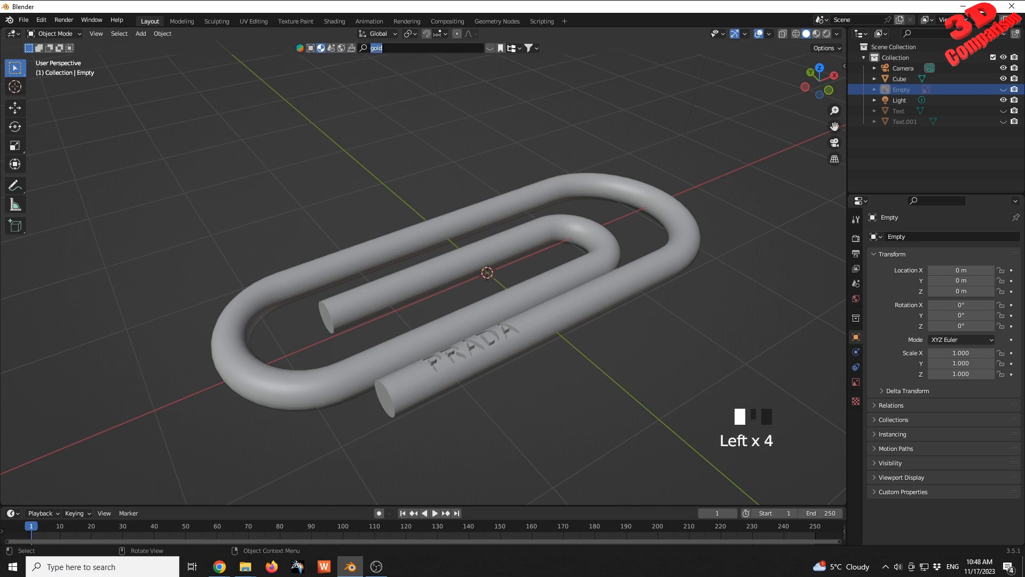
key("Return")
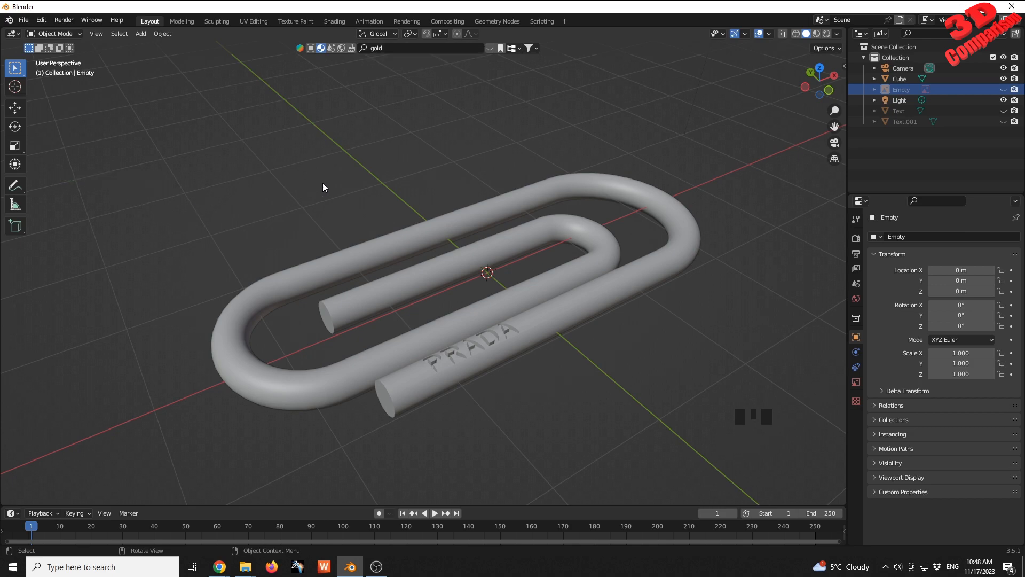
scroll(418, 135, "down", 2)
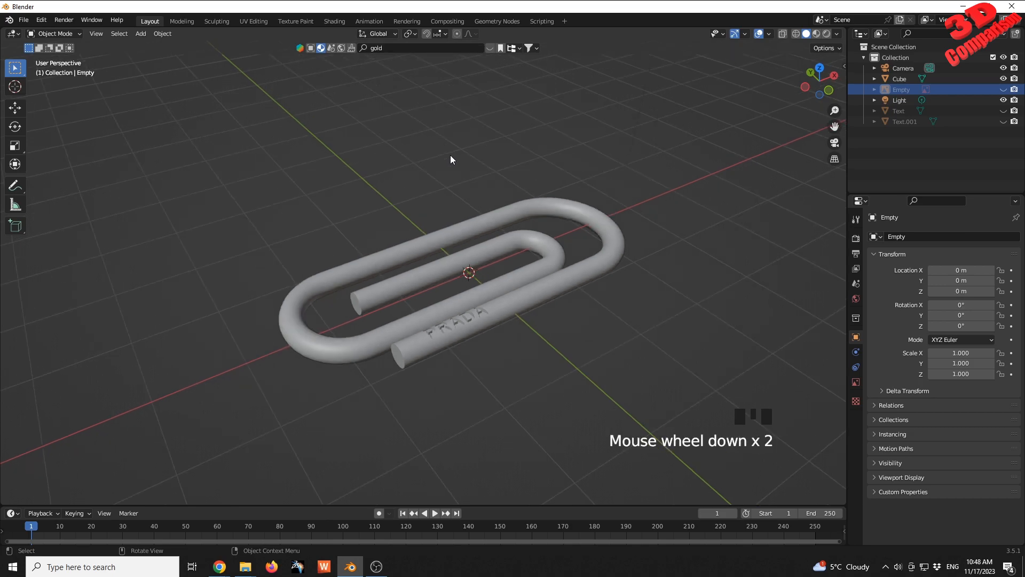
scroll(450, 155, "up", 1)
Set the asset search to models, search for "car" and preview one of the red cars.
left_click(310, 48)
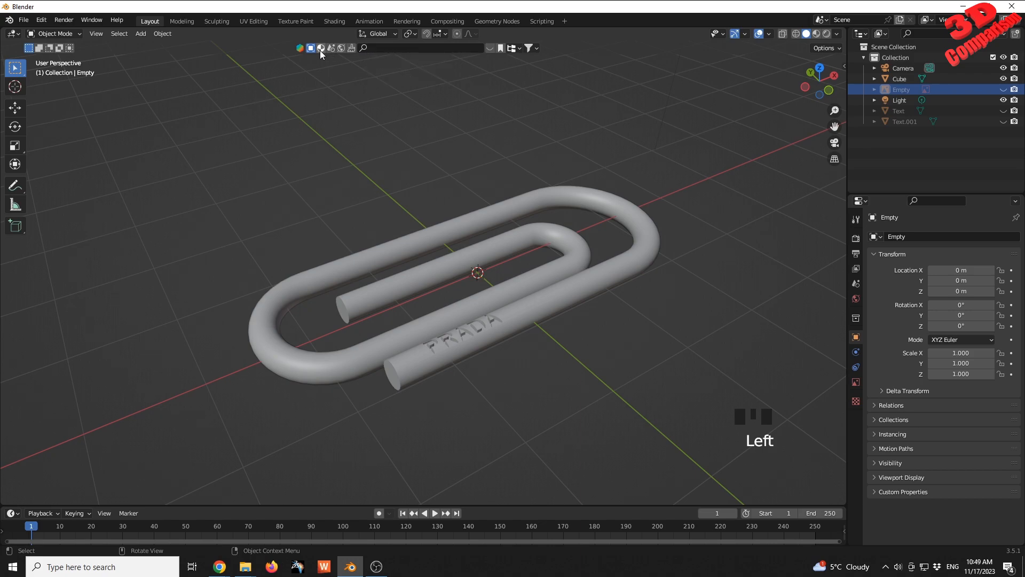
left_click(375, 47)
type("c")
key("BackSpace")
type("car")
key("Return")
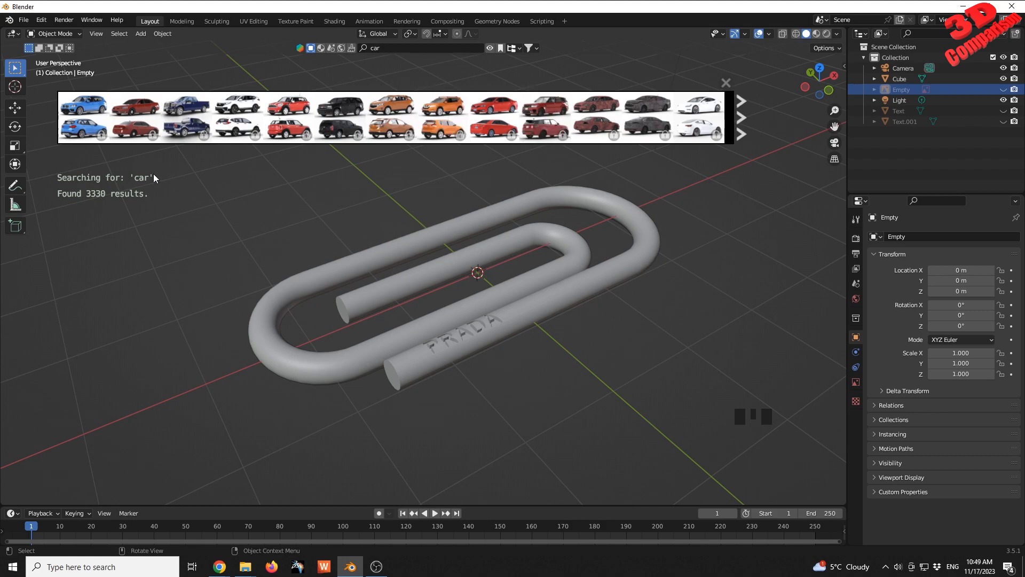
mouse_move(501, 92)
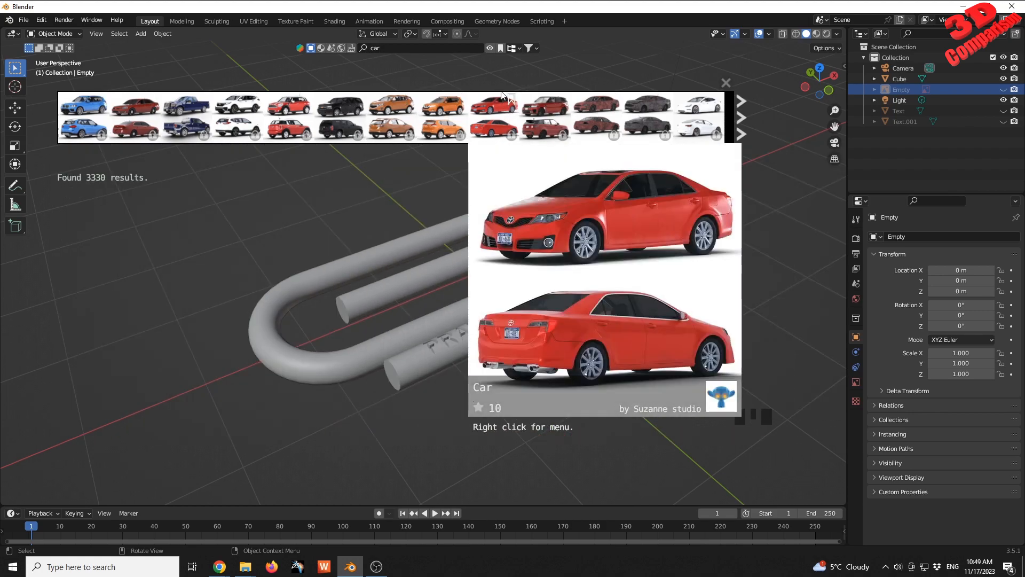
Return to the gold material results, apply the "Gold" material to the paper clip and display the scene in Material Preview shading.
left_click(324, 49)
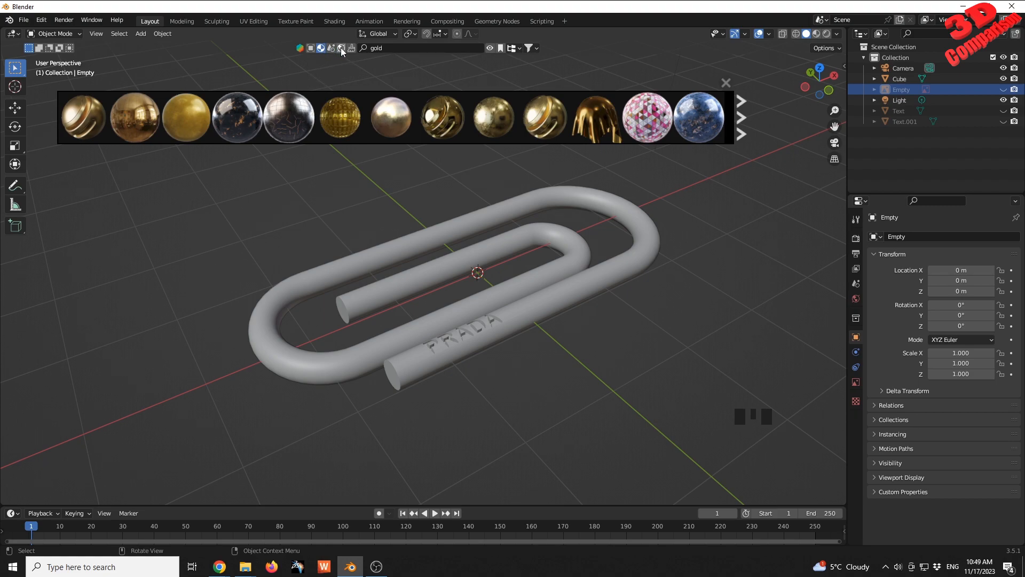
mouse_move(138, 127)
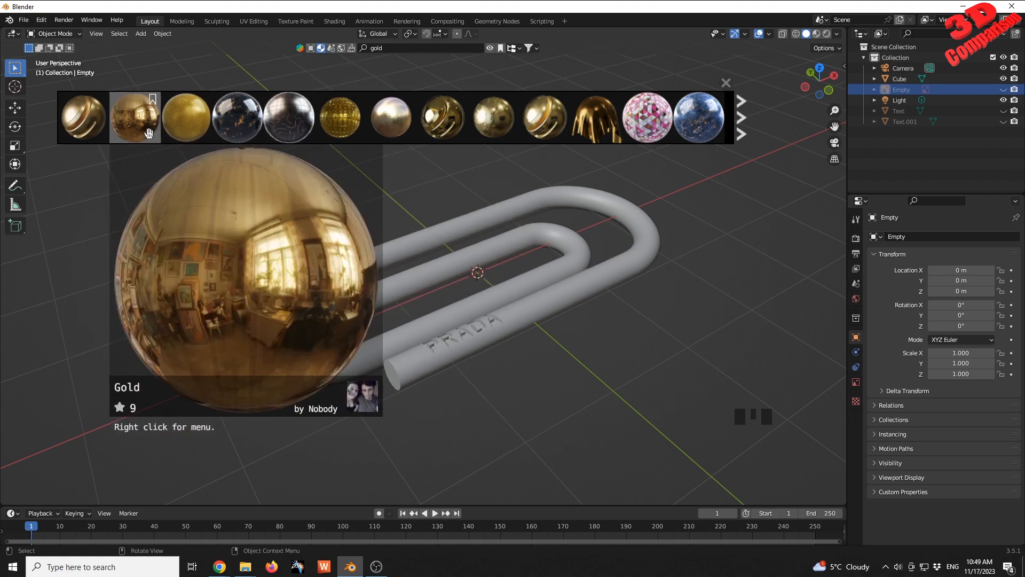
left_click_drag(139, 127, 533, 311)
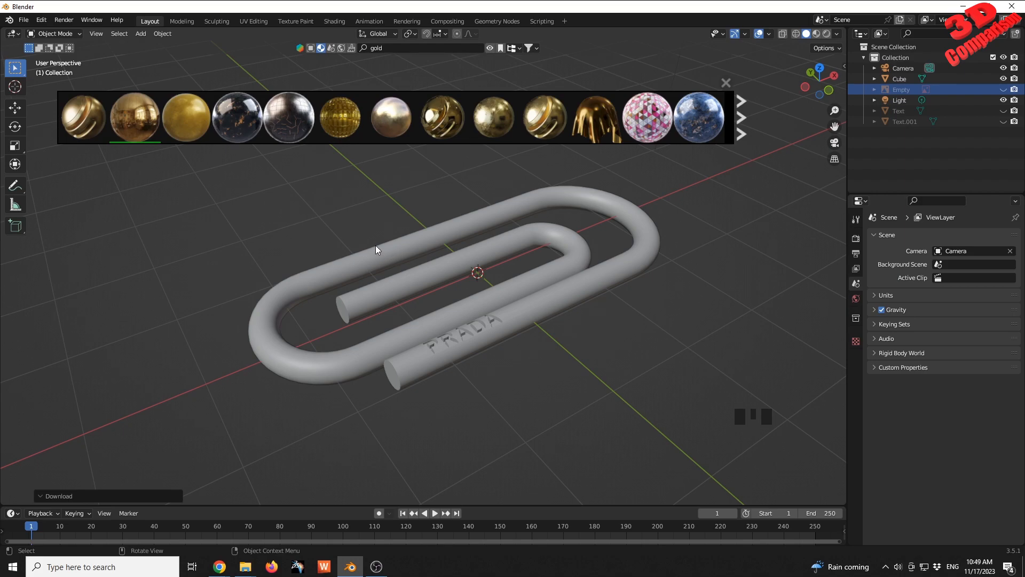
left_click(818, 35)
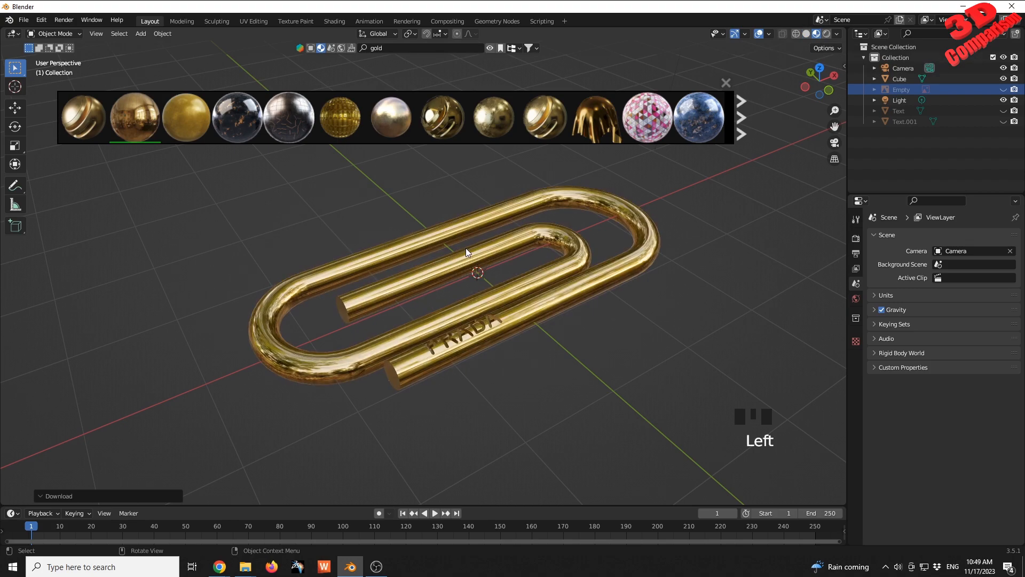
Duplicate the gold paper clip about 2.39 m along the Y axis and make the copy unlinked.
middle_click_drag(476, 270, 516, 271)
scroll(479, 255, "down", 2)
scroll(513, 266, "up", 1)
left_click(542, 291)
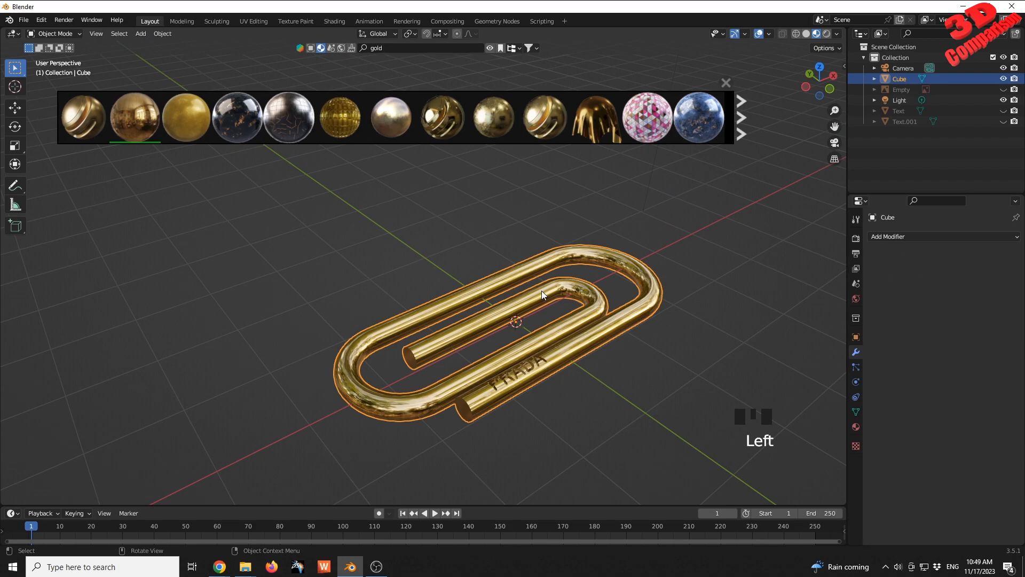
key("alt+d")
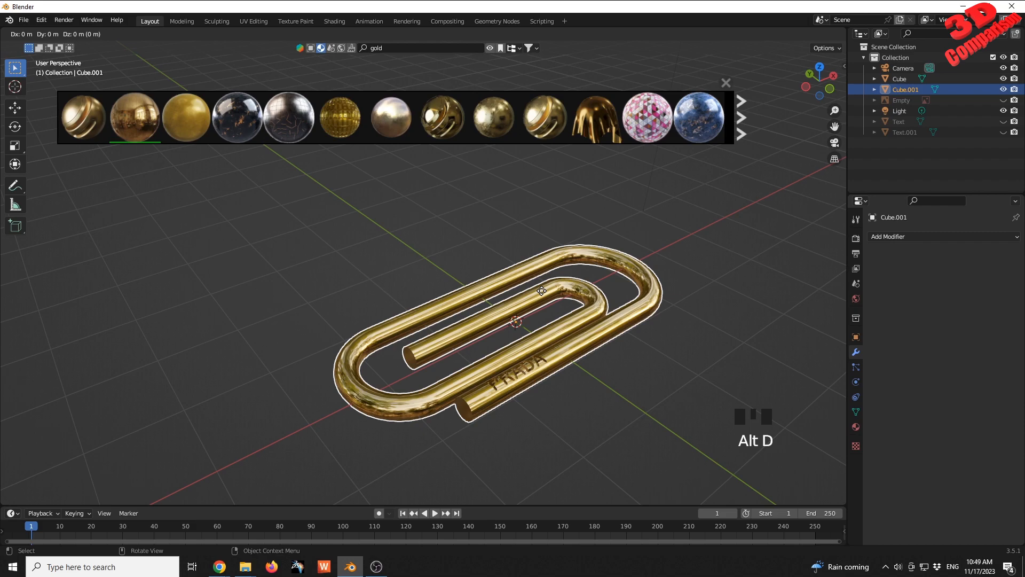
key("y")
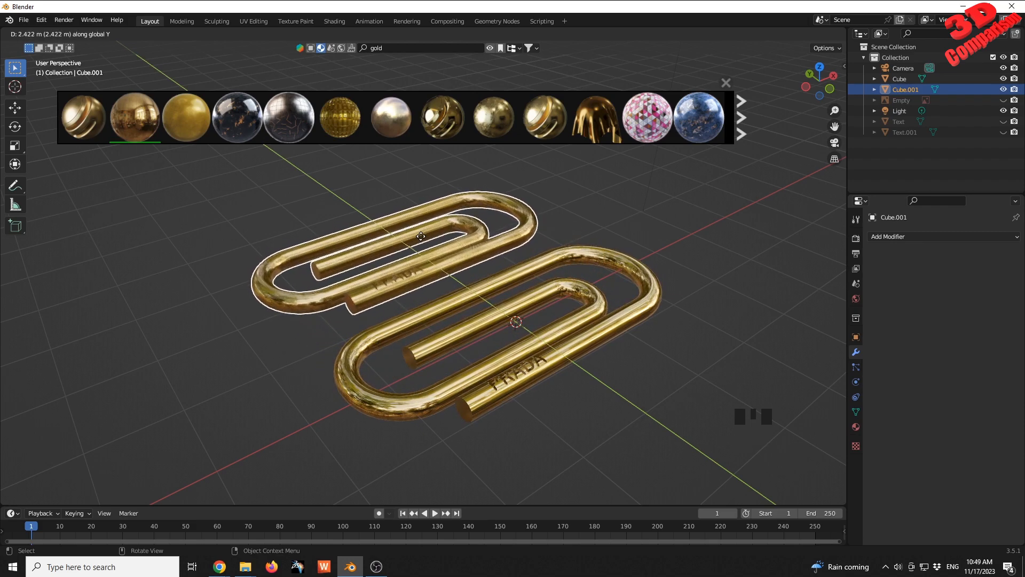
left_click(421, 237)
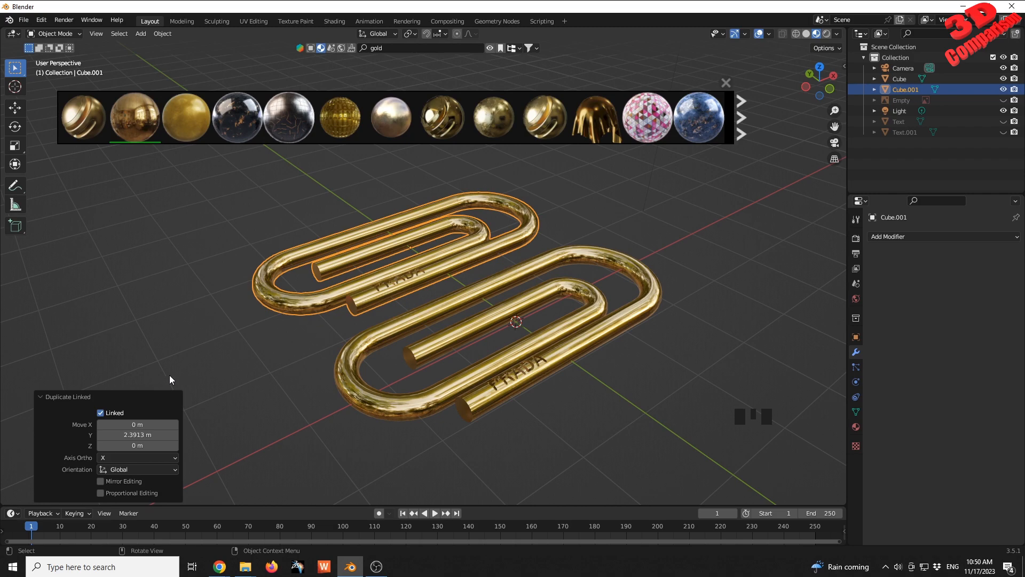
left_click(101, 413)
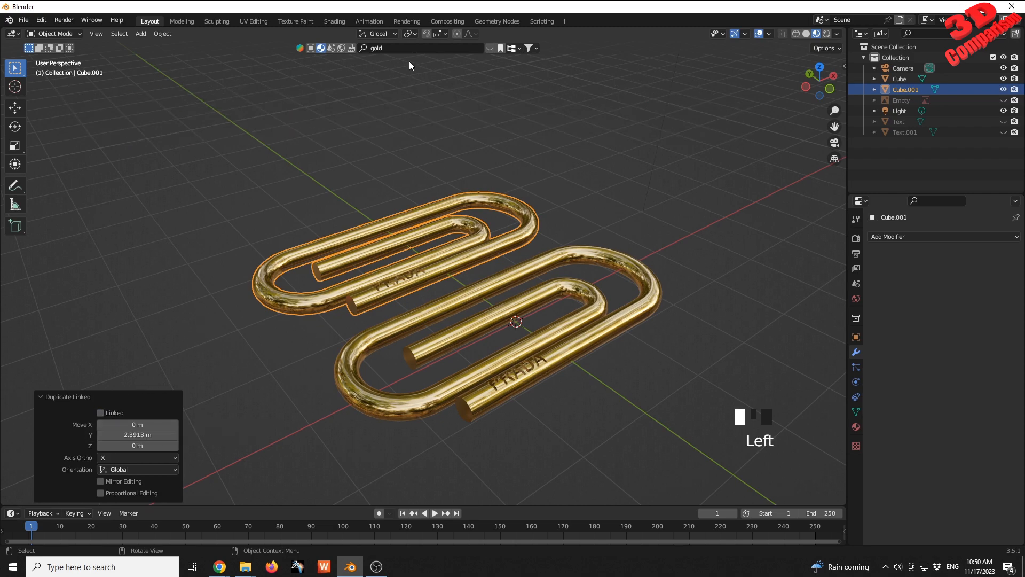
Search the materials for "steel", apply a shiny steel material to the duplicated clip, close the results and deselect the clip.
left_click(417, 48)
type("steel")
key("Return")
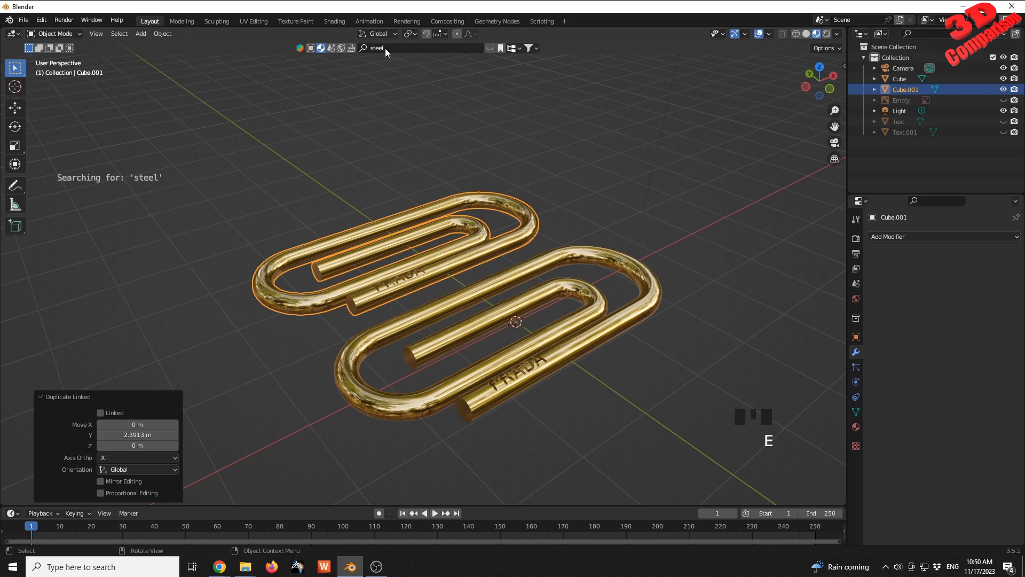
mouse_move(224, 116)
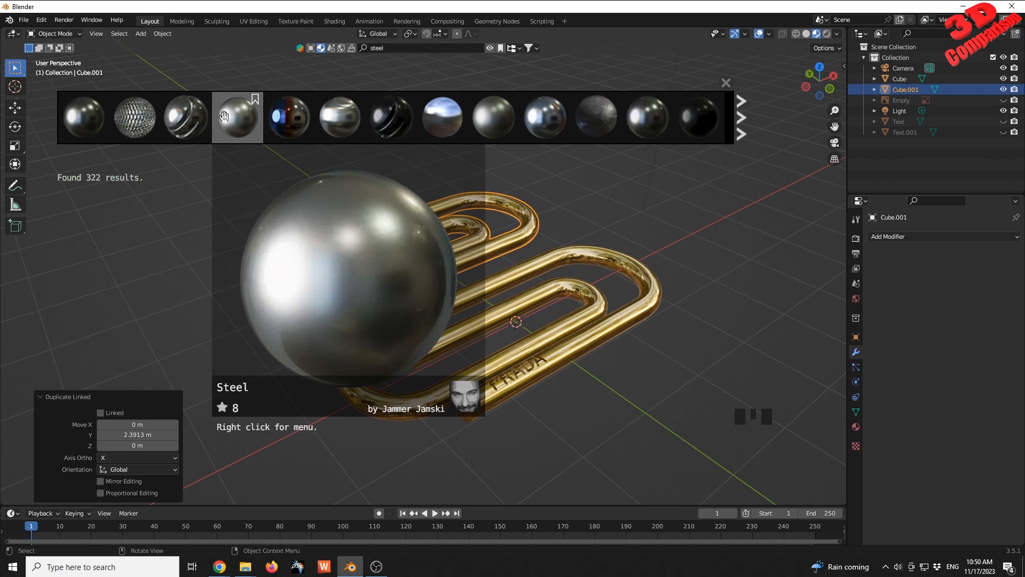
mouse_move(189, 124)
left_click_drag(181, 117, 412, 287)
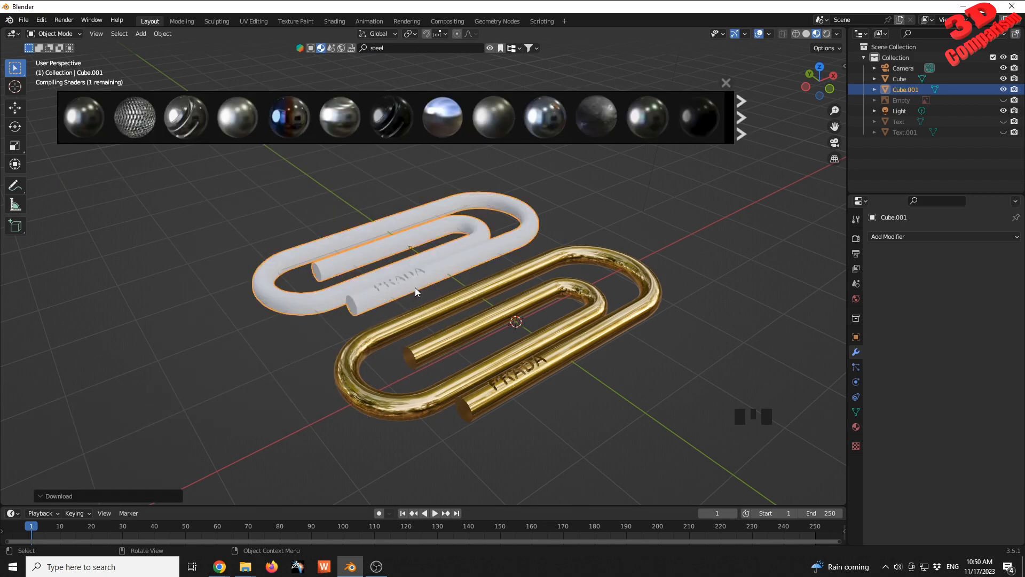
scroll(479, 370, "down", 1)
scroll(480, 367, "up", 1)
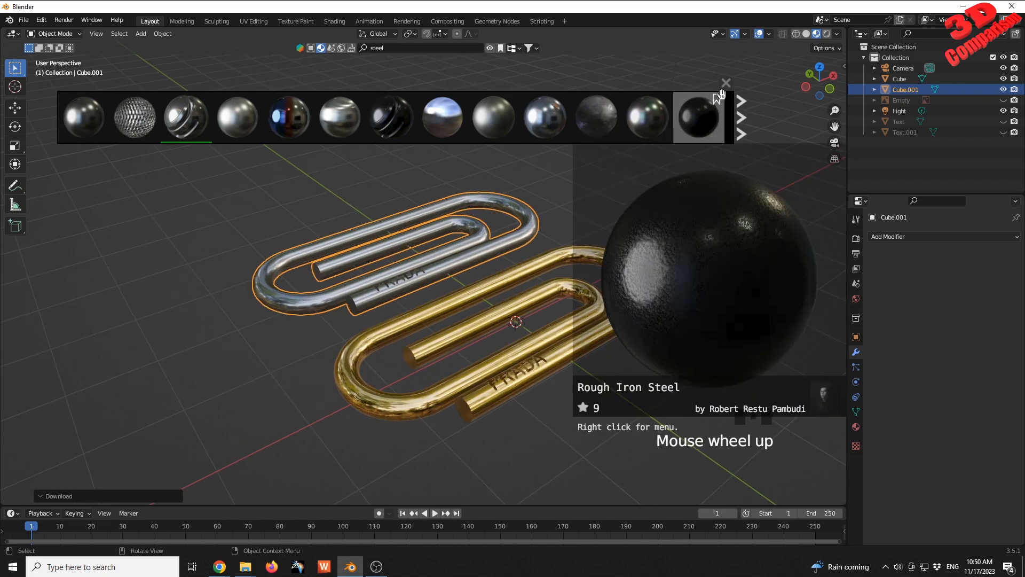
left_click(726, 83)
scroll(575, 434, "up", 1)
middle_click_drag(586, 401, 560, 377, "shift")
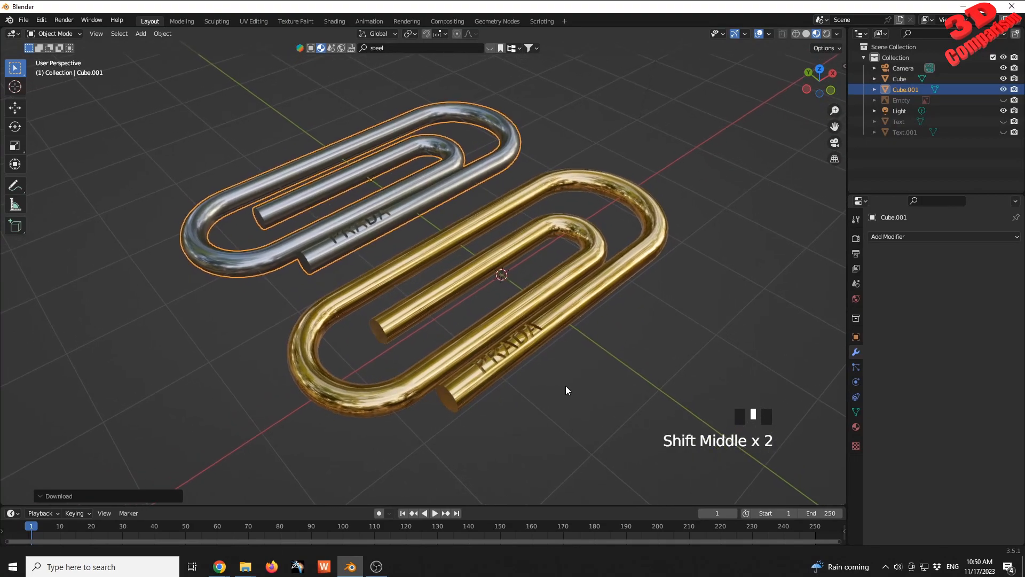
left_click(588, 429)
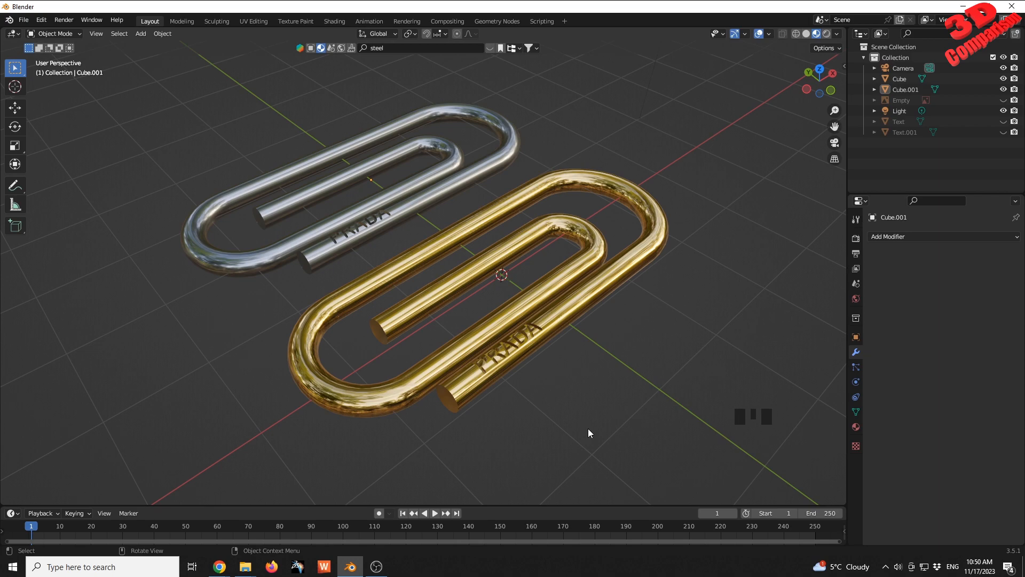
left_click_drag(379, 484, 33, 222)
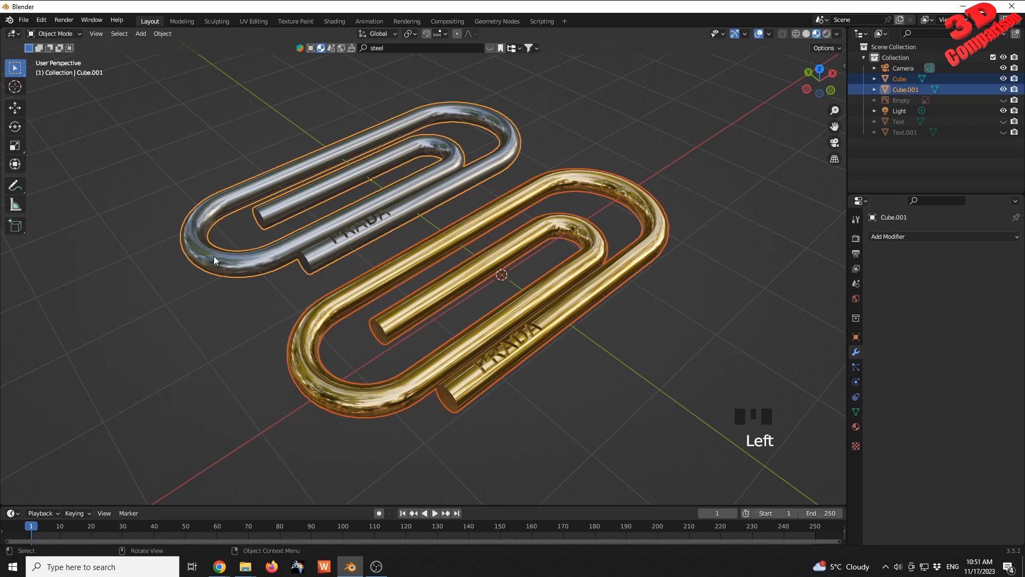
left_click(796, 296)
left_click_drag(623, 300, 831, 469)
left_click(786, 451)
left_click(650, 427)
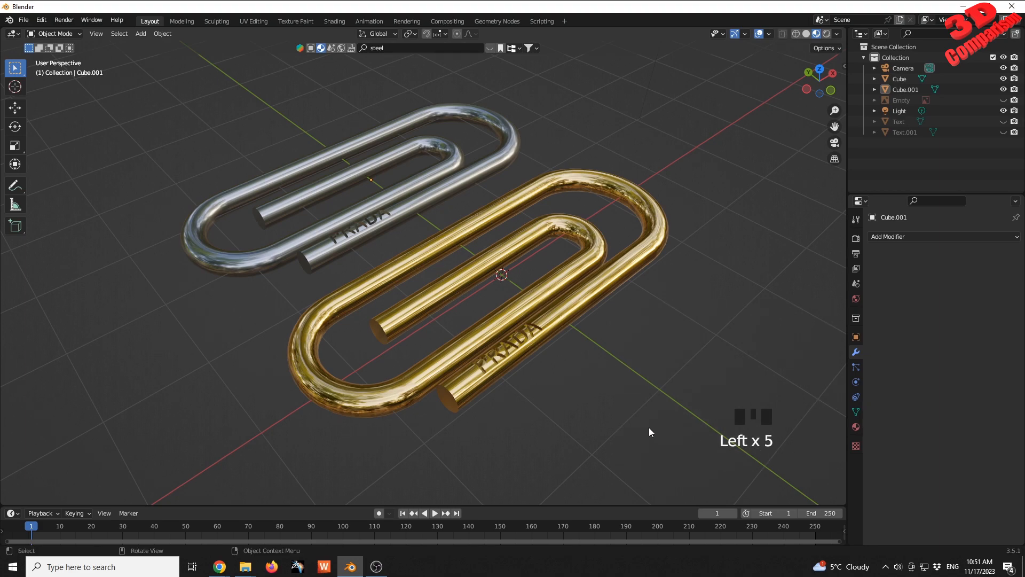